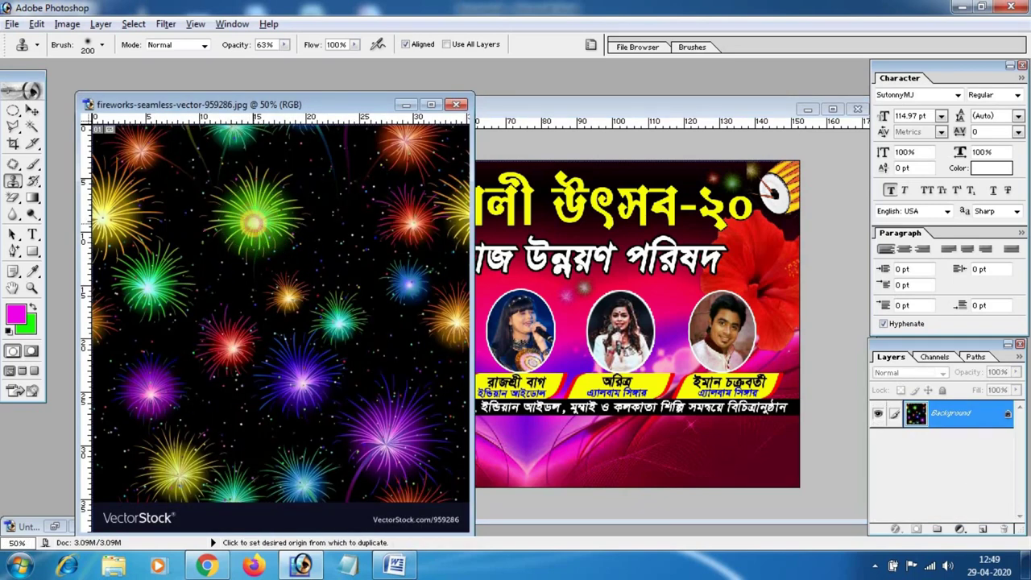
- Clone-stamp firework bursts sampled from the fireworks photo onto the banner background
left_click(546, 285)
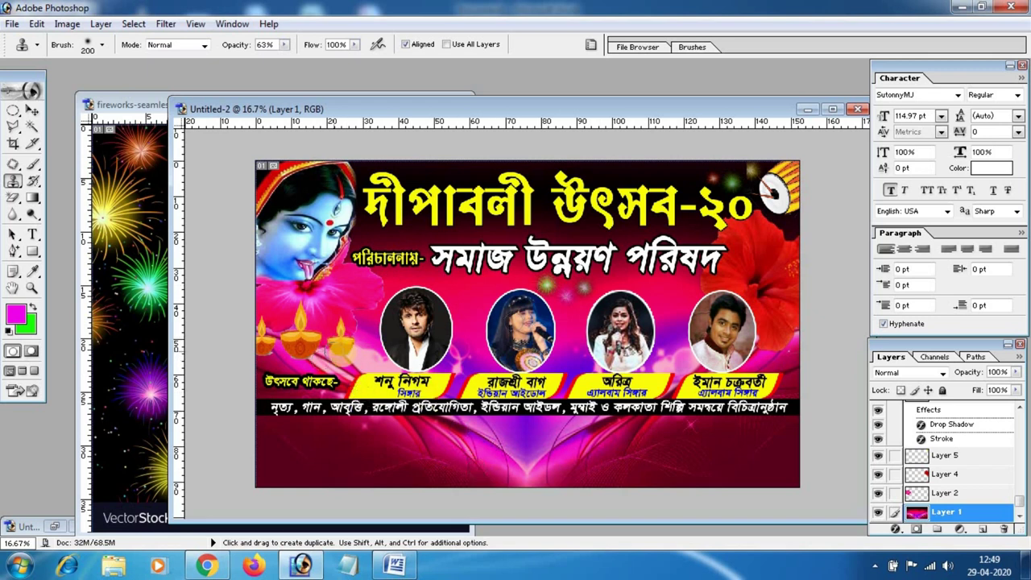
left_click(121, 493)
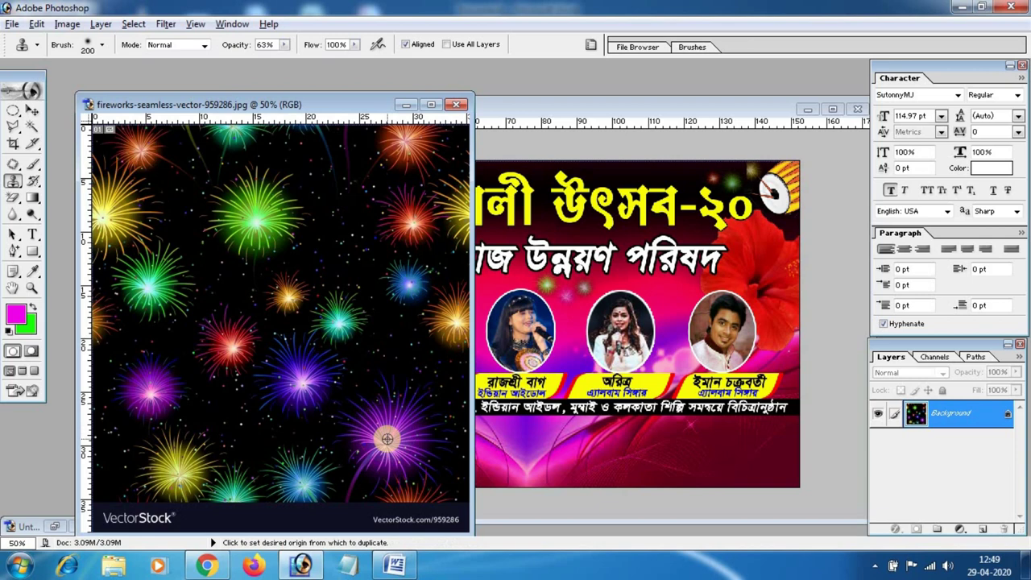
left_click(567, 300)
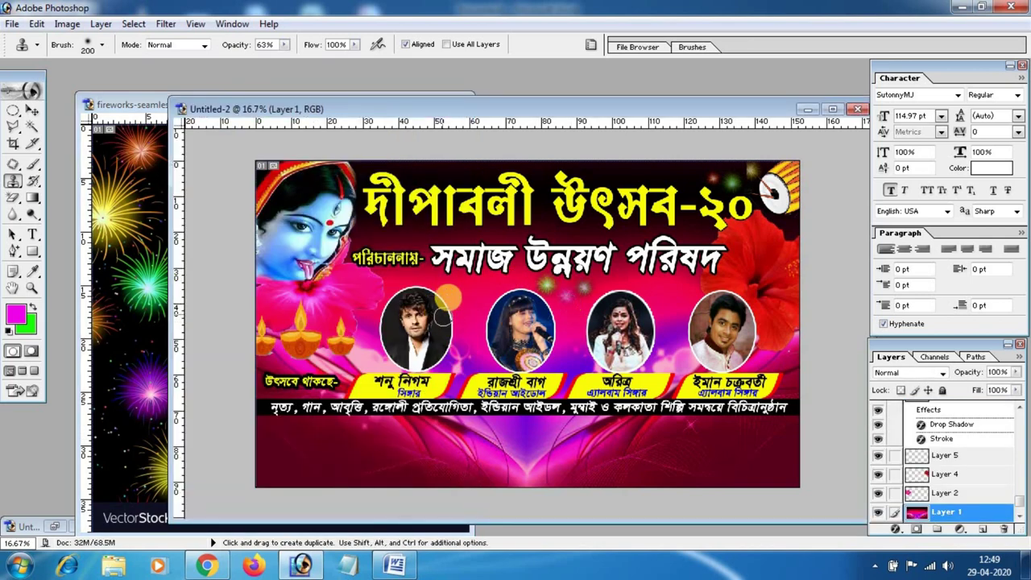
left_click(121, 414)
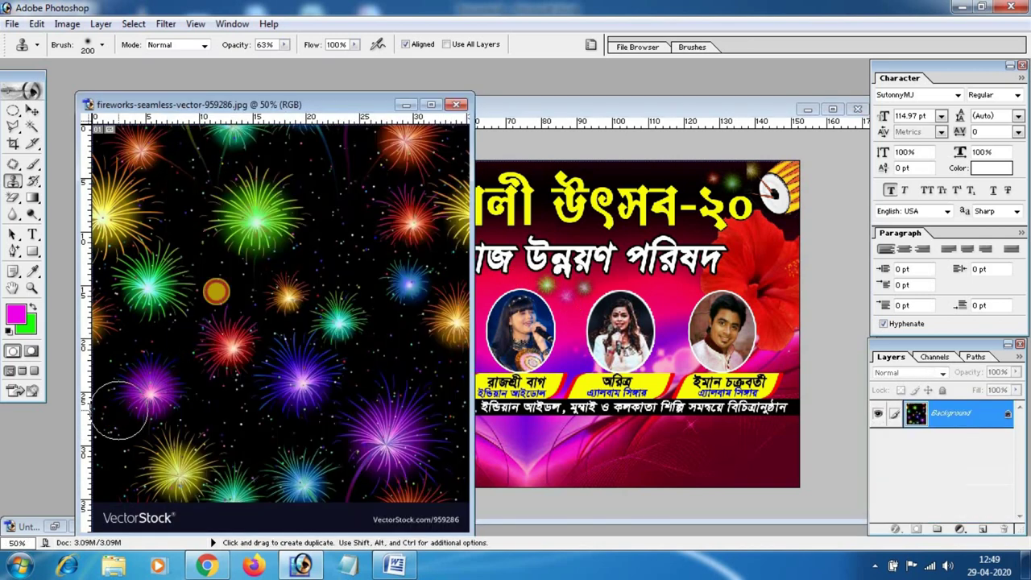
key("alt")
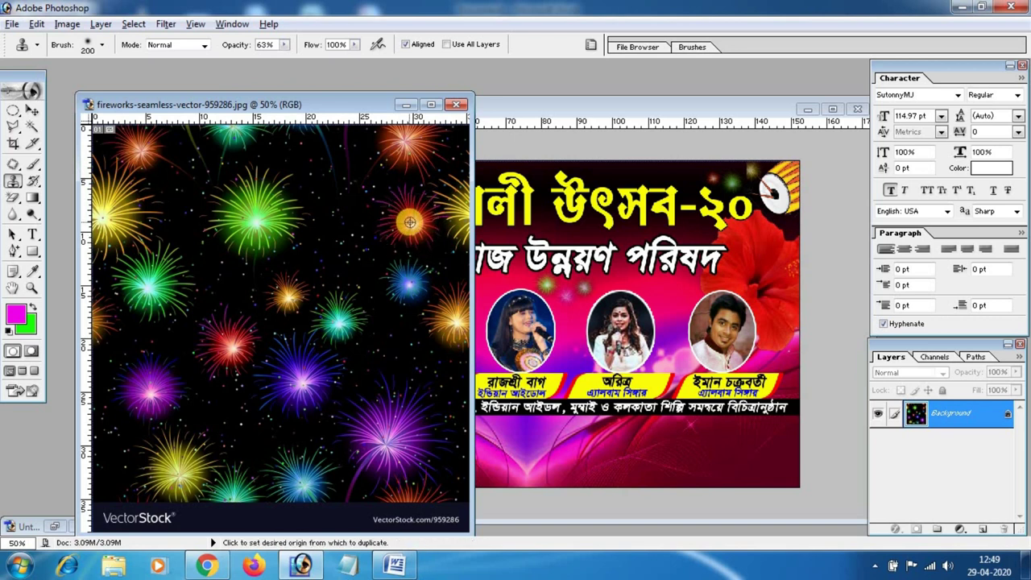
left_click(568, 435)
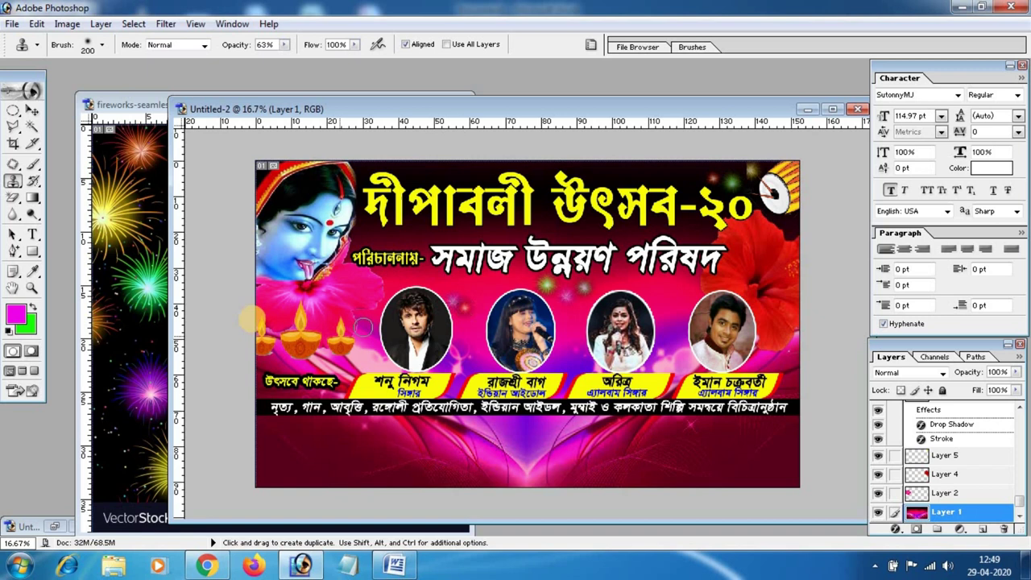
left_click(147, 305)
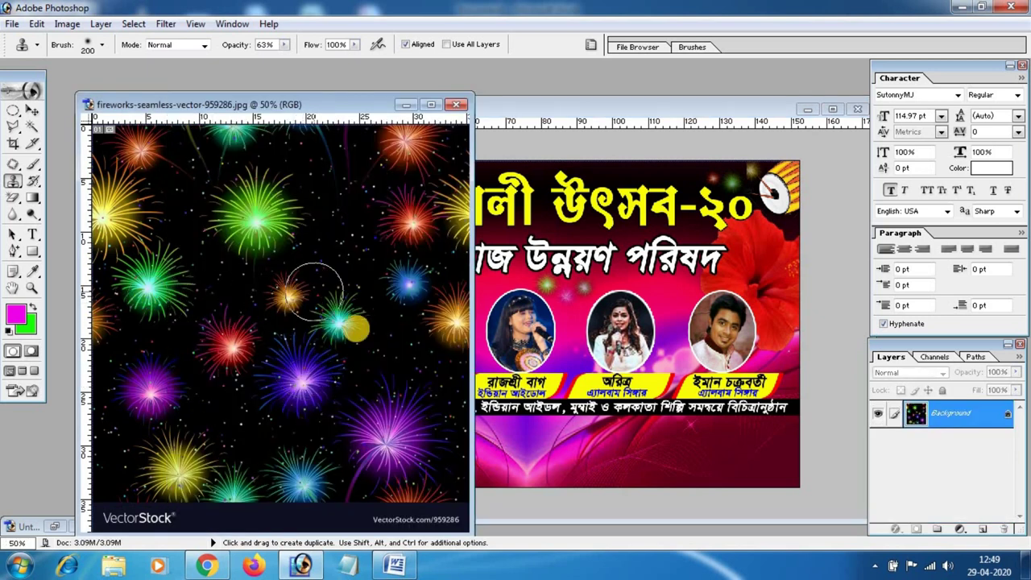
left_click(253, 218, "alt")
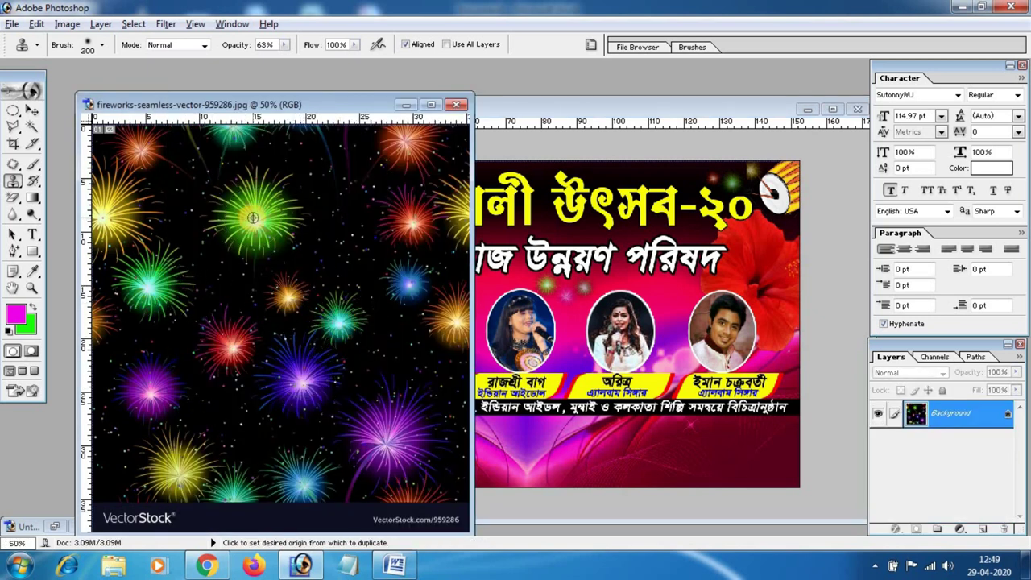
left_click(537, 345)
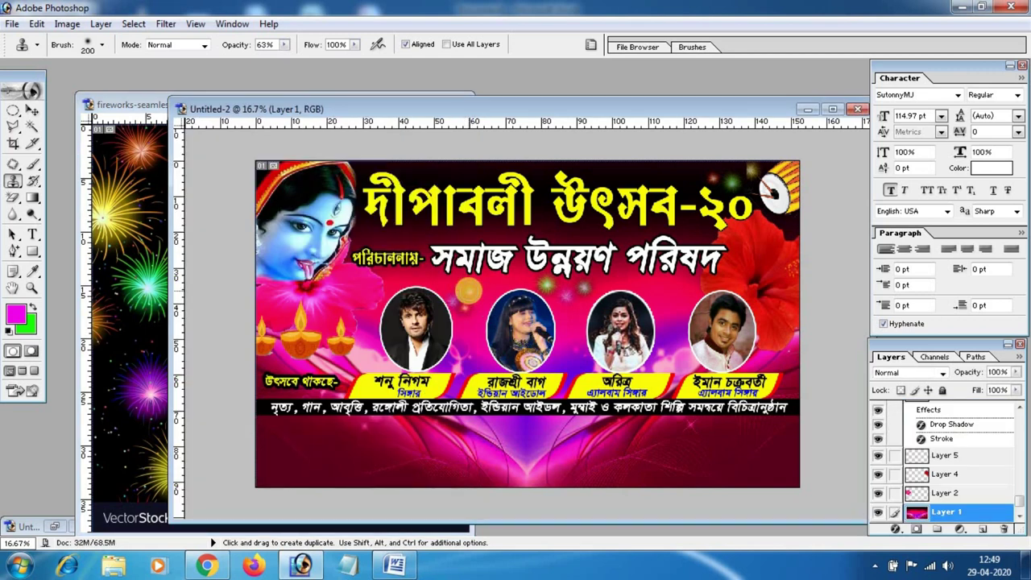
- Stamp two more firework bursts near the banner's top, then close the fireworks photo
left_click(149, 318)
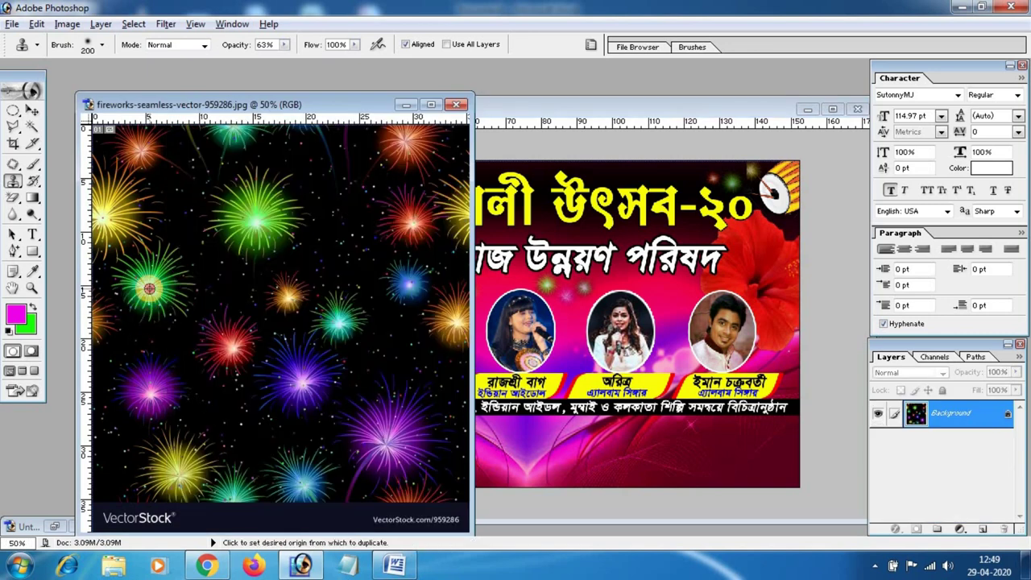
left_click(547, 179)
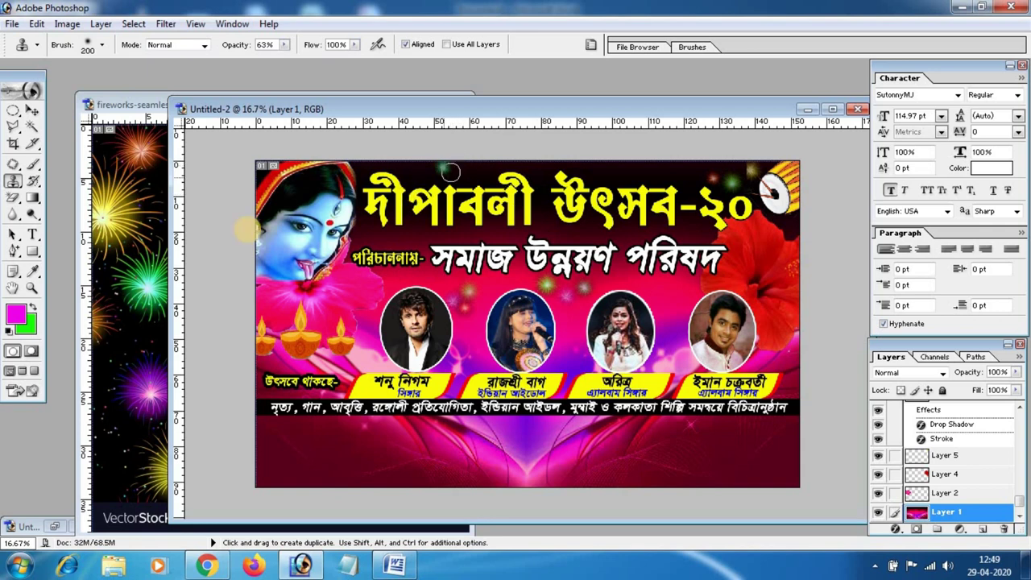
left_click(113, 219)
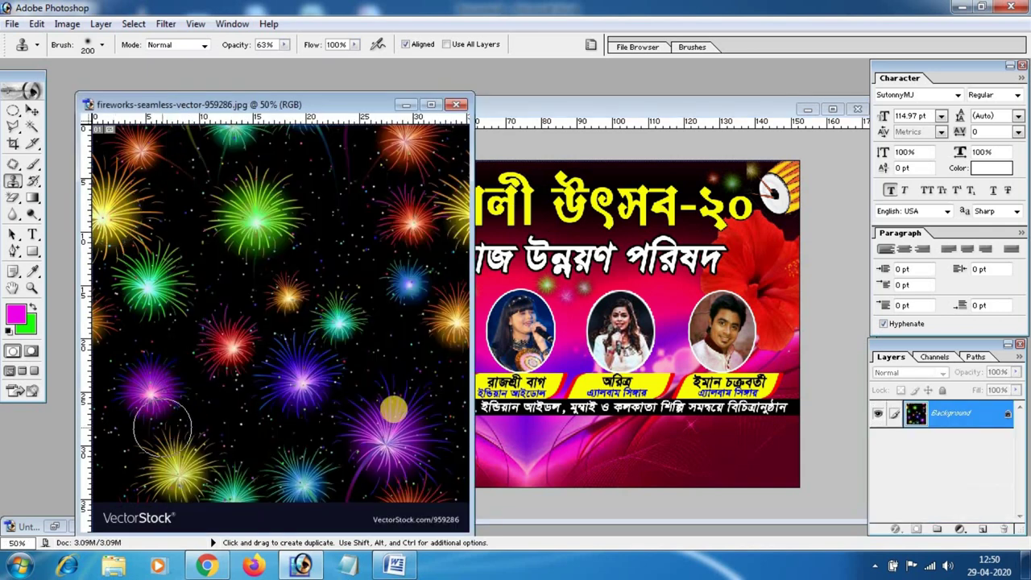
left_click(555, 193)
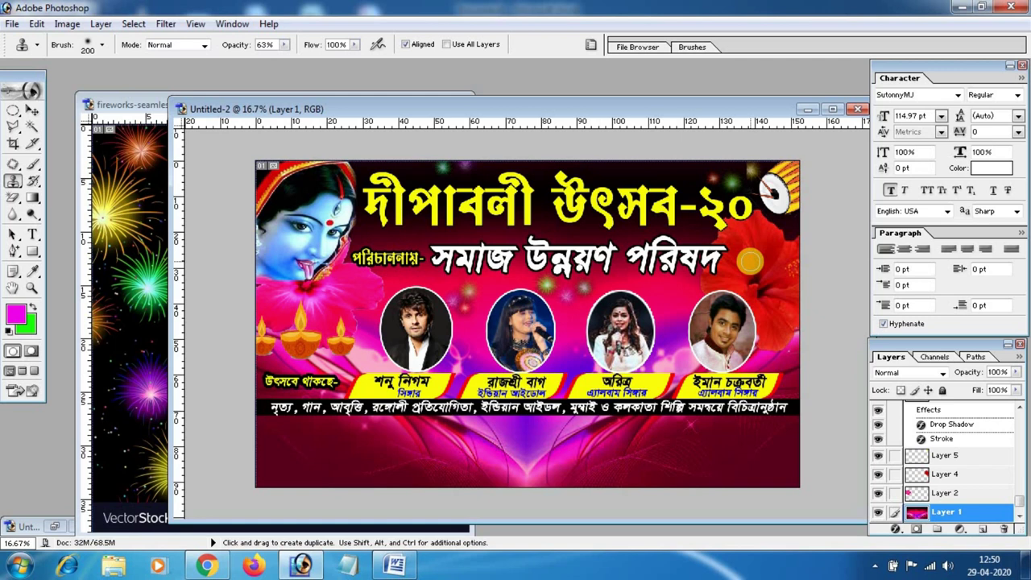
left_click(124, 317)
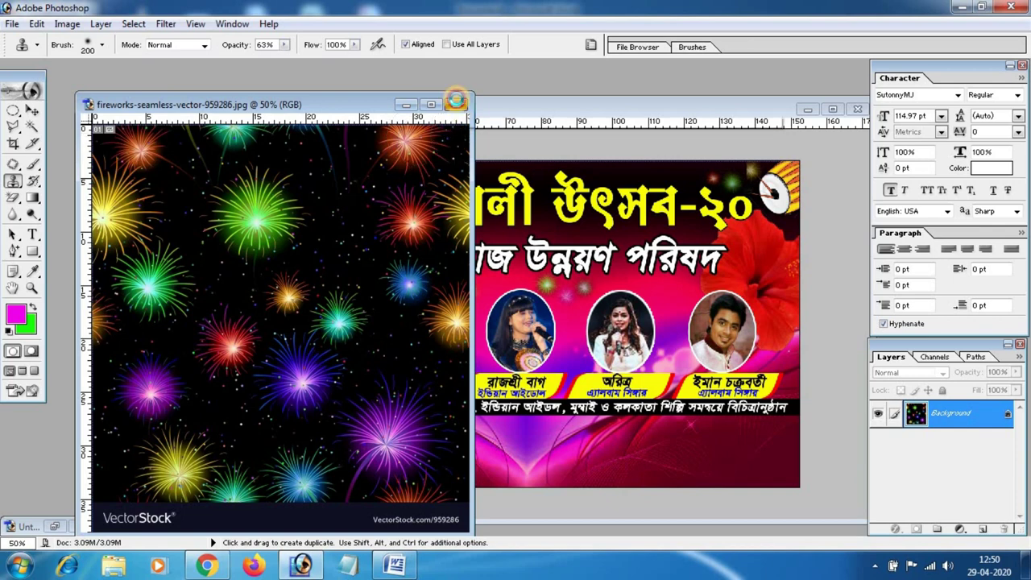
left_click(456, 100)
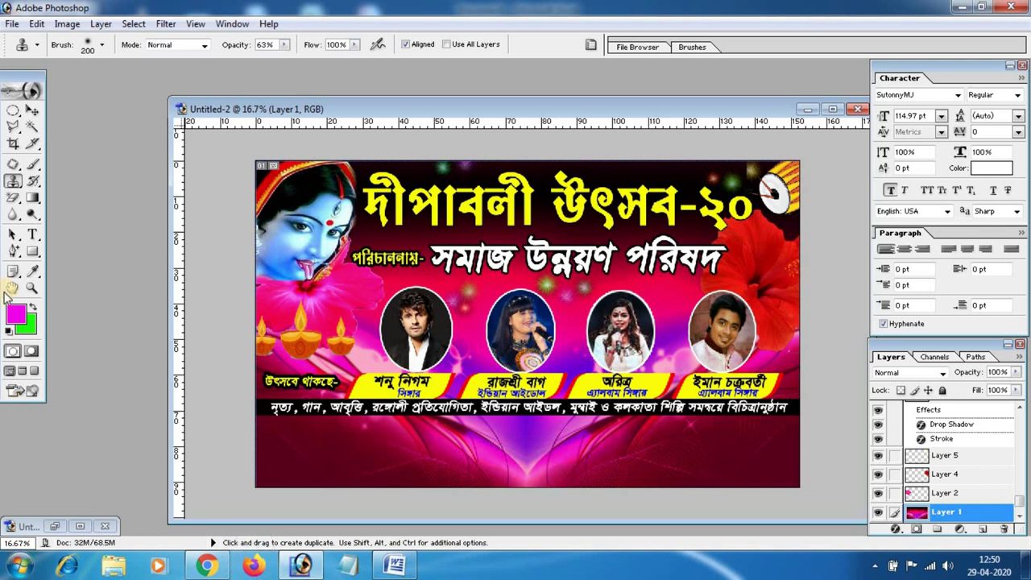
- Draw a rectangle across the banner's bottom strip above the top text layer
left_click(32, 253)
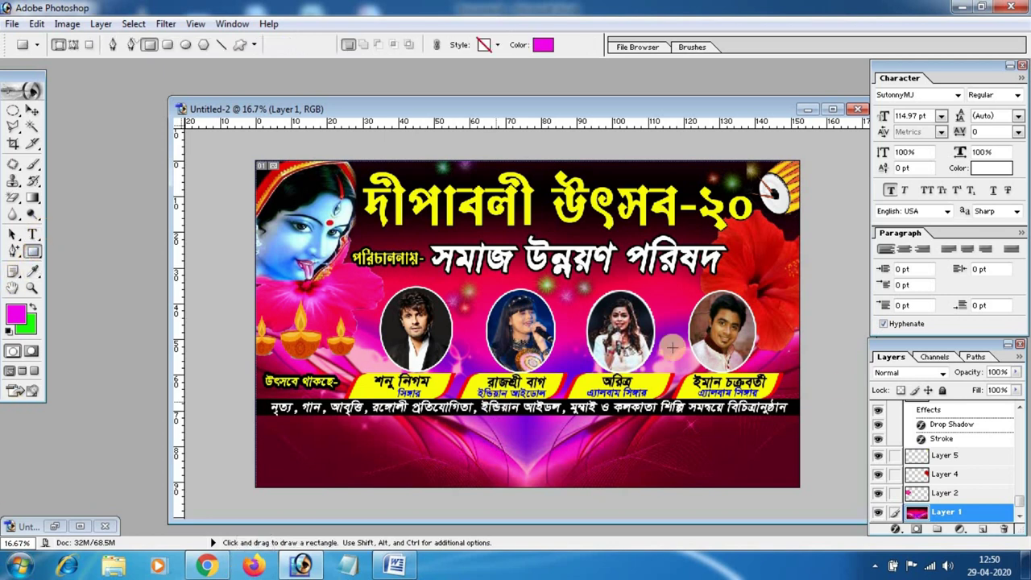
left_click_drag(1023, 506, 1026, 419)
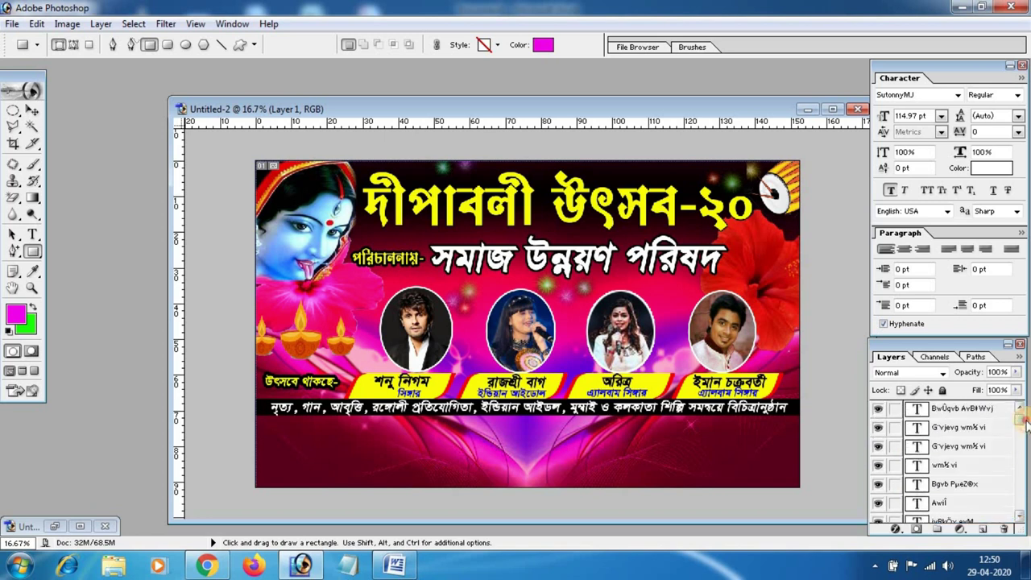
left_click(990, 413)
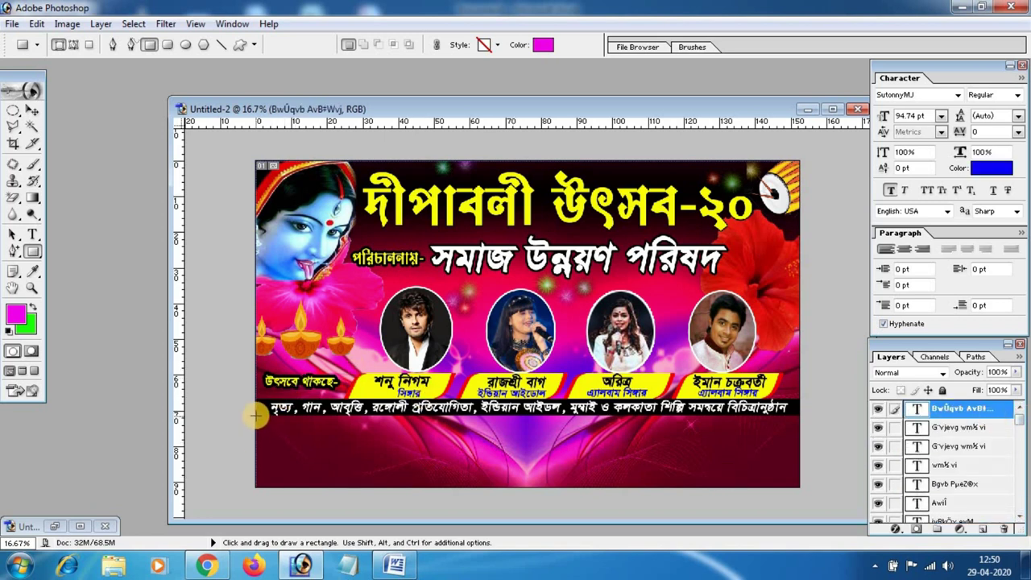
left_click_drag(255, 414, 745, 474)
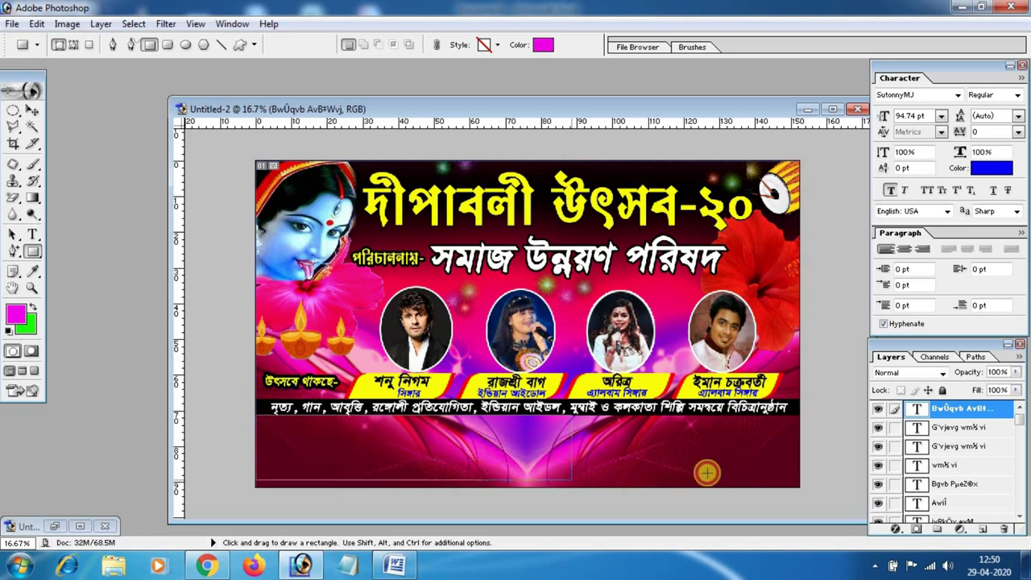
left_click_drag(745, 474, 799, 488)
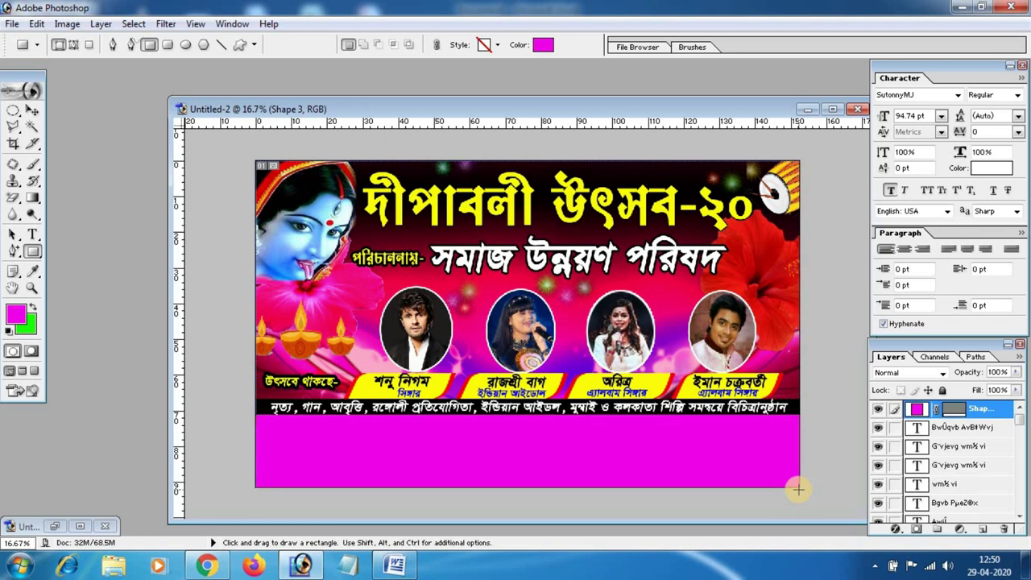
- Fill the new rectangle with blue 1E00FE
double_click(916, 409)
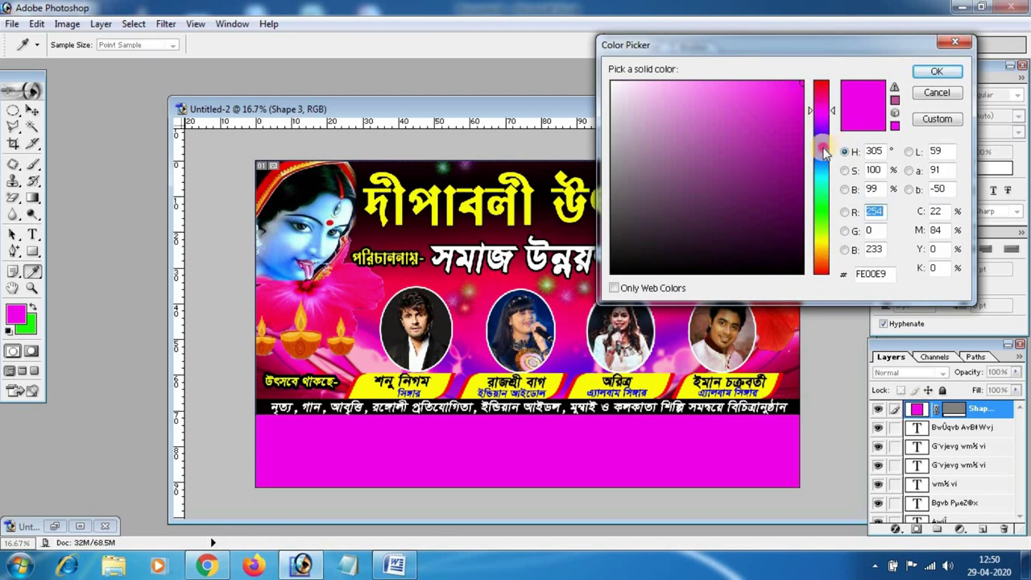
left_click(823, 149)
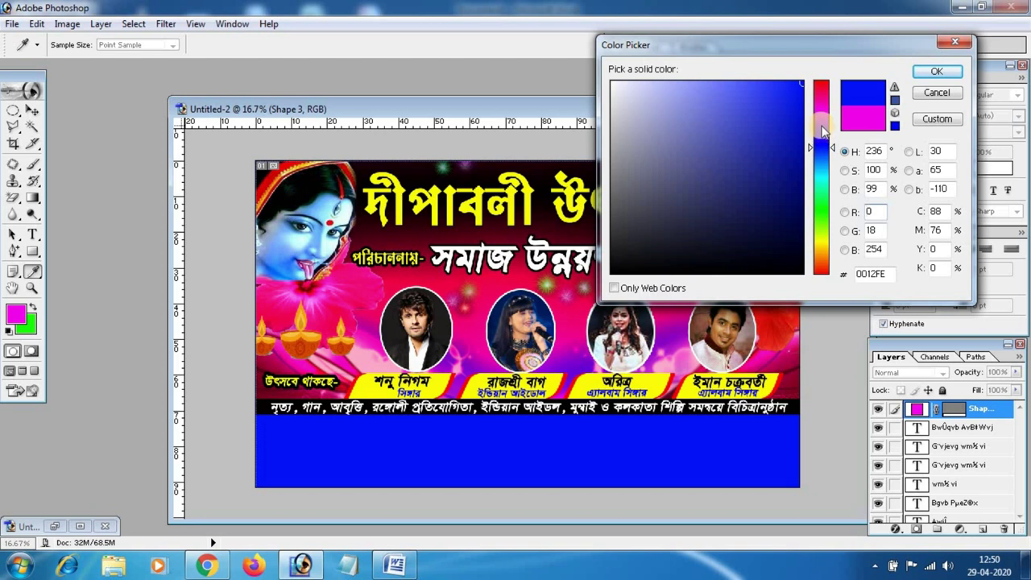
left_click(823, 142)
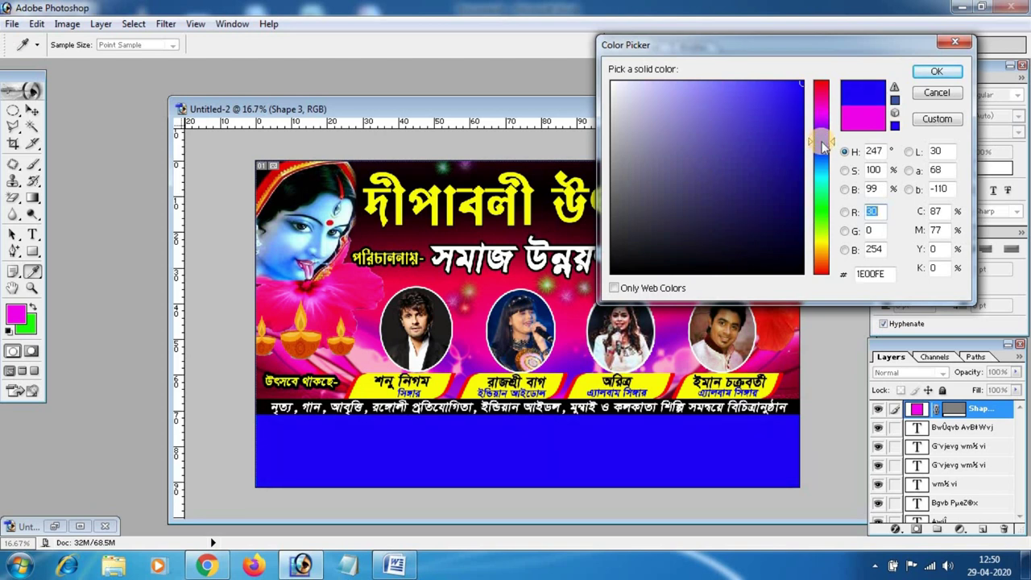
left_click(939, 73)
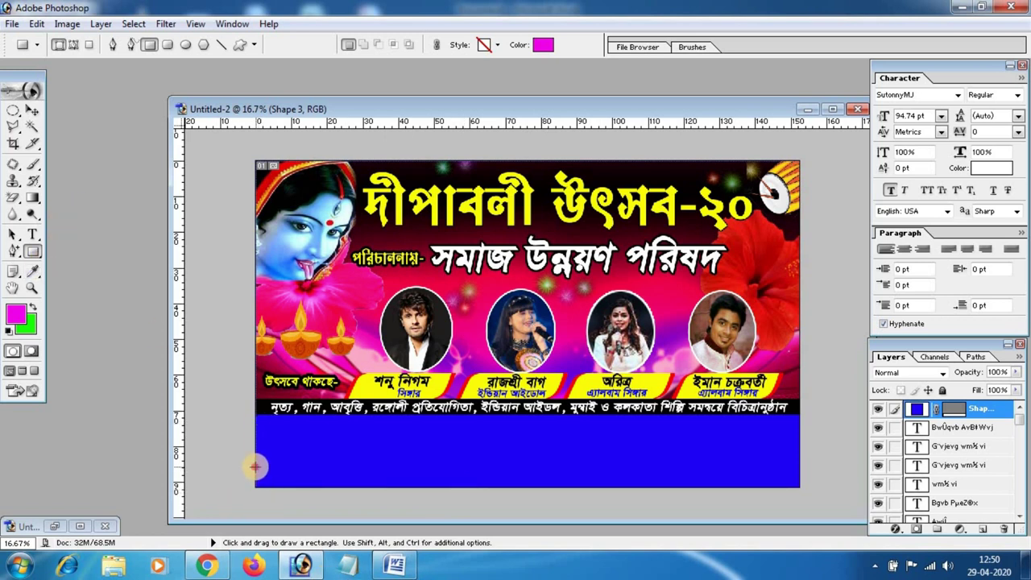
- Draw a thin strip along the banner's bottom edge and fill it deep blue 1603A9
left_click_drag(255, 466, 589, 487)
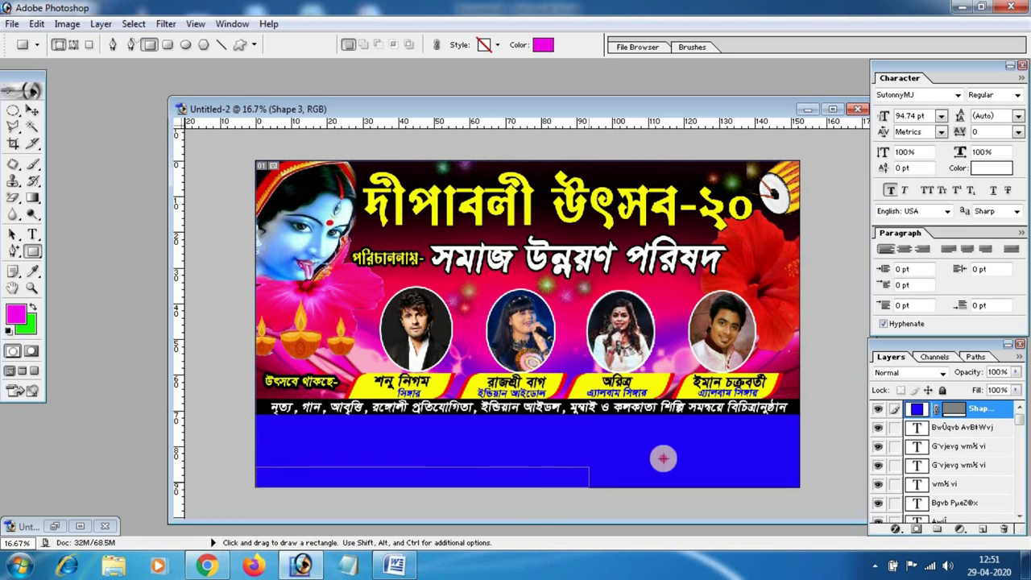
left_click_drag(663, 459, 797, 484)
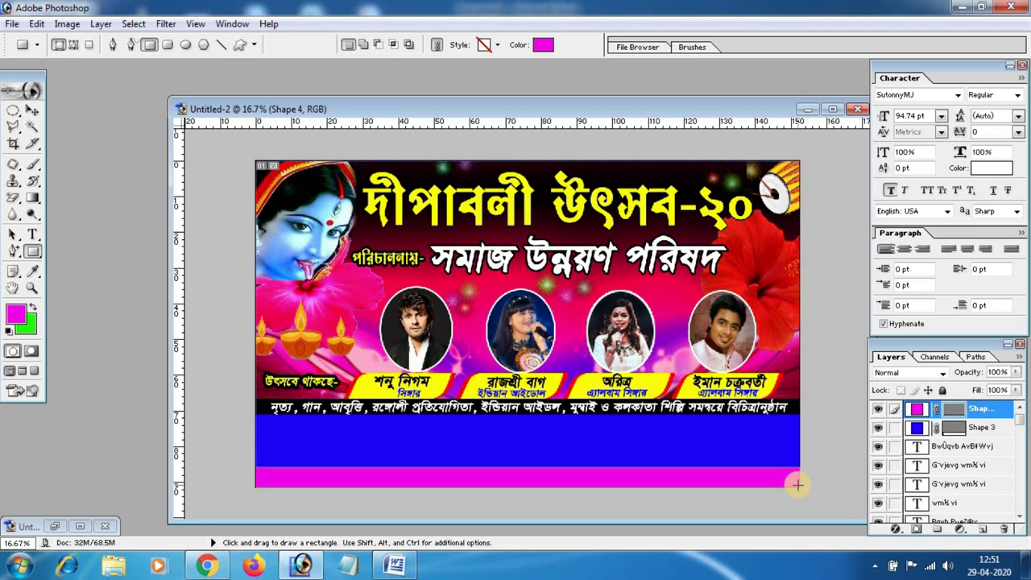
double_click(916, 409)
left_click(820, 141)
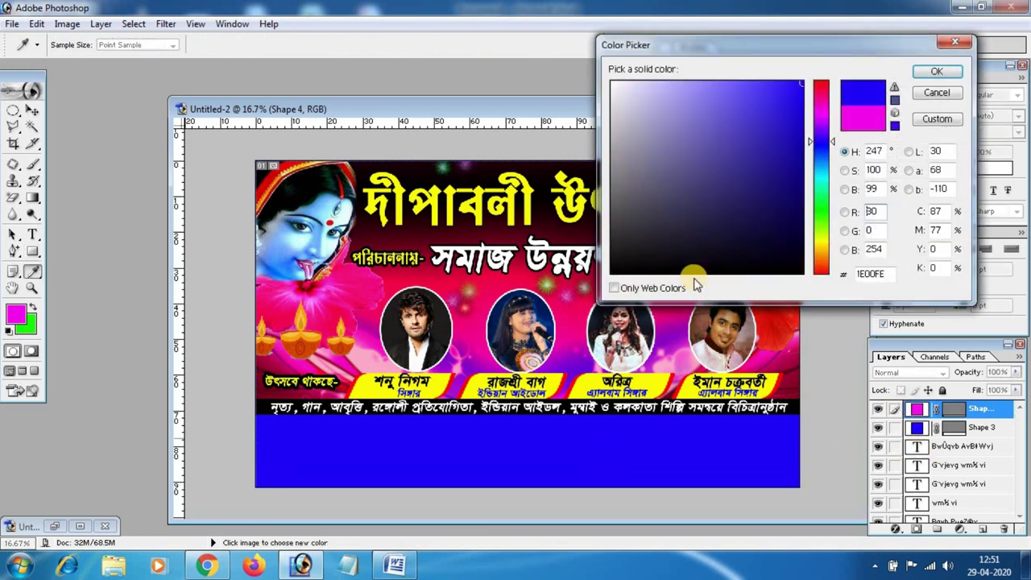
left_click_drag(779, 78, 799, 132)
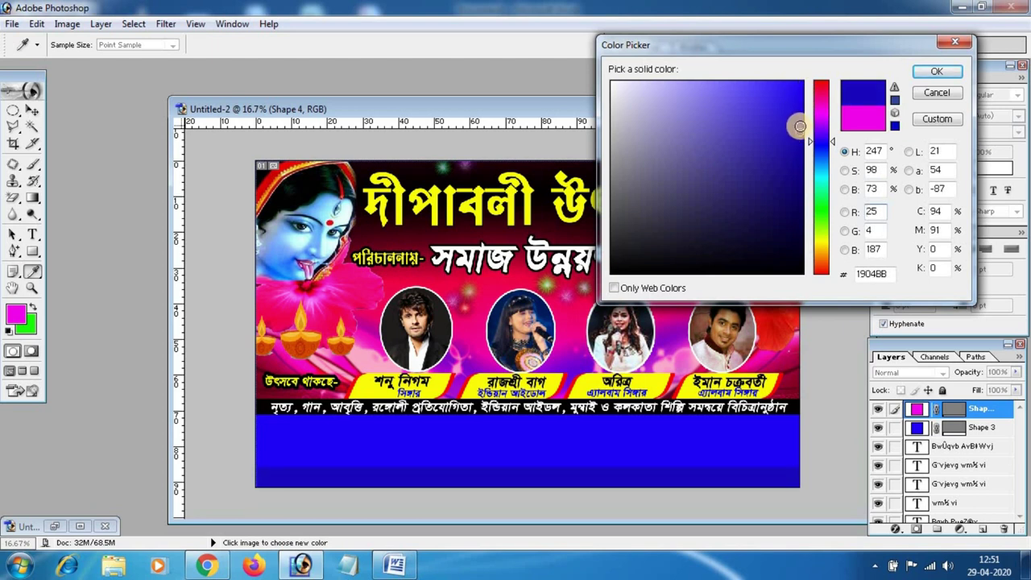
left_click_drag(799, 132, 800, 145)
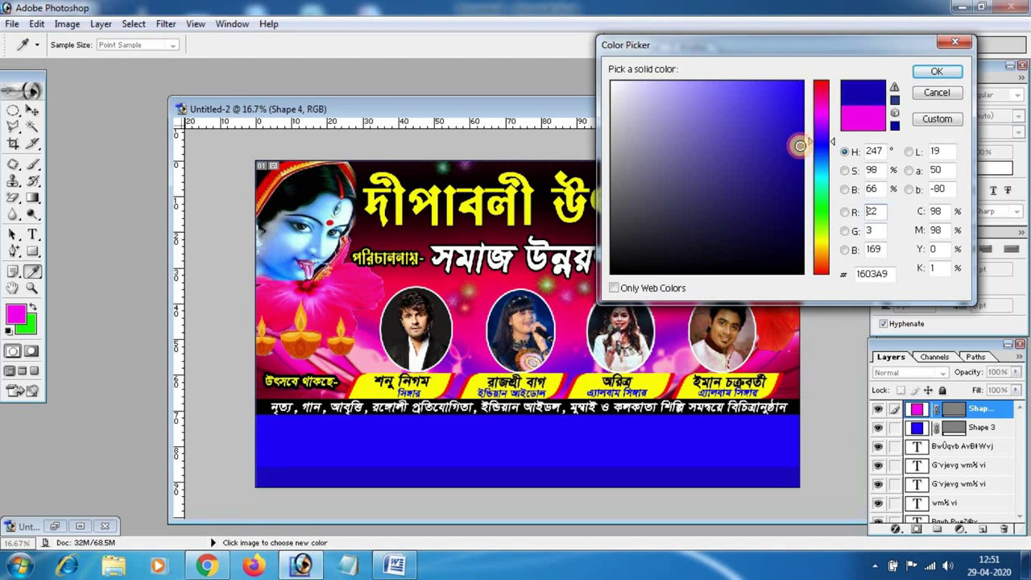
left_click(926, 72)
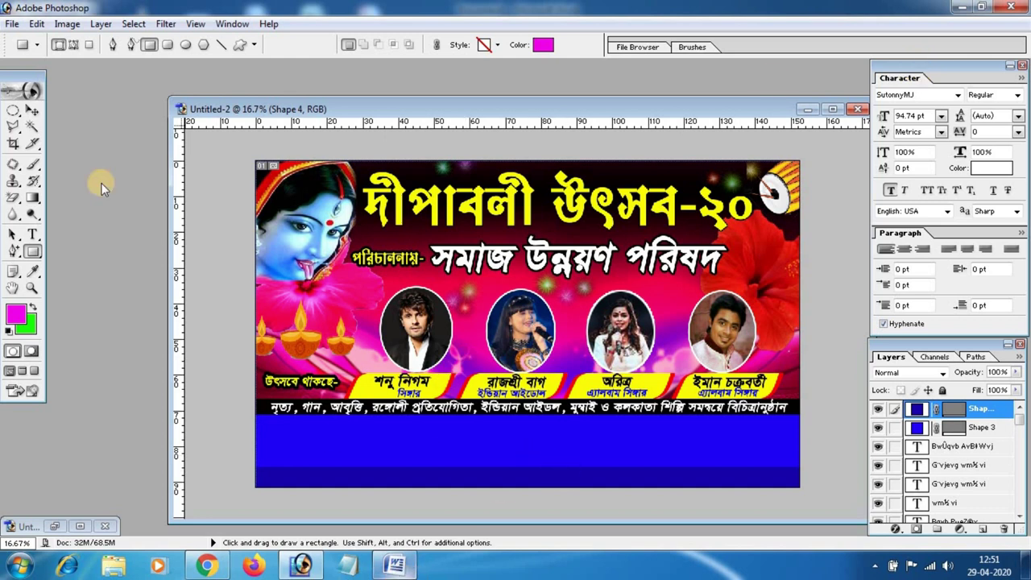
- Select the 'সৌজন্যে-' line in the Word text list and return to Photoshop
left_click(31, 113)
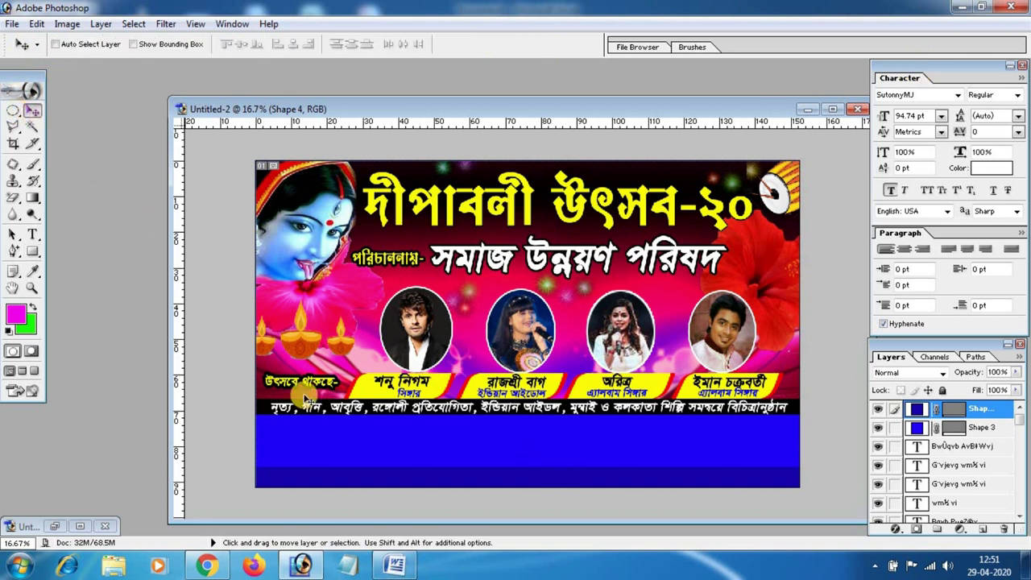
left_click(400, 566)
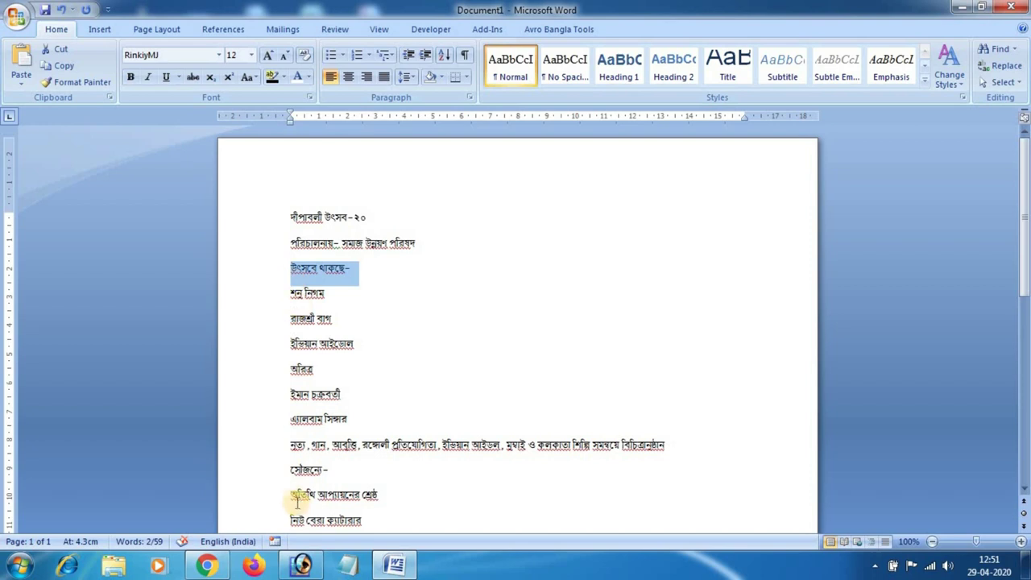
left_click_drag(288, 470, 324, 472)
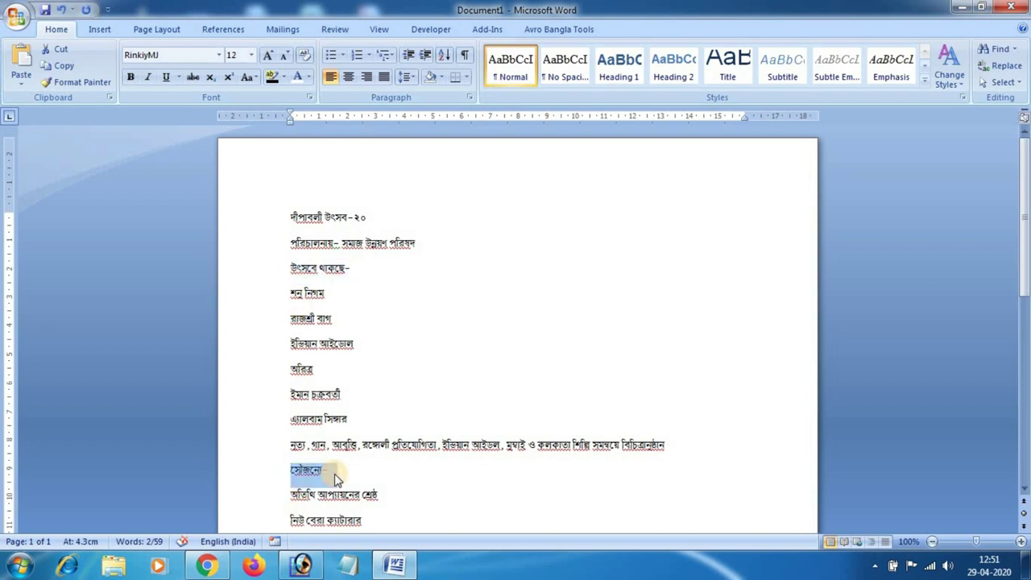
key("alt+Tab")
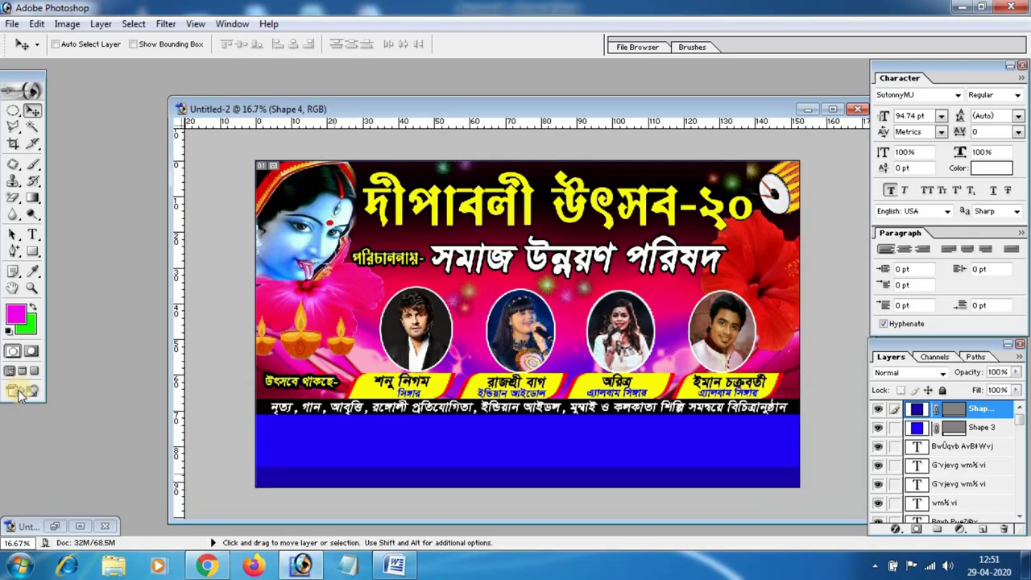
- Paste 'সৌজন্যে-' as a text layer and place it at the blue footer's top-left
left_click(33, 234)
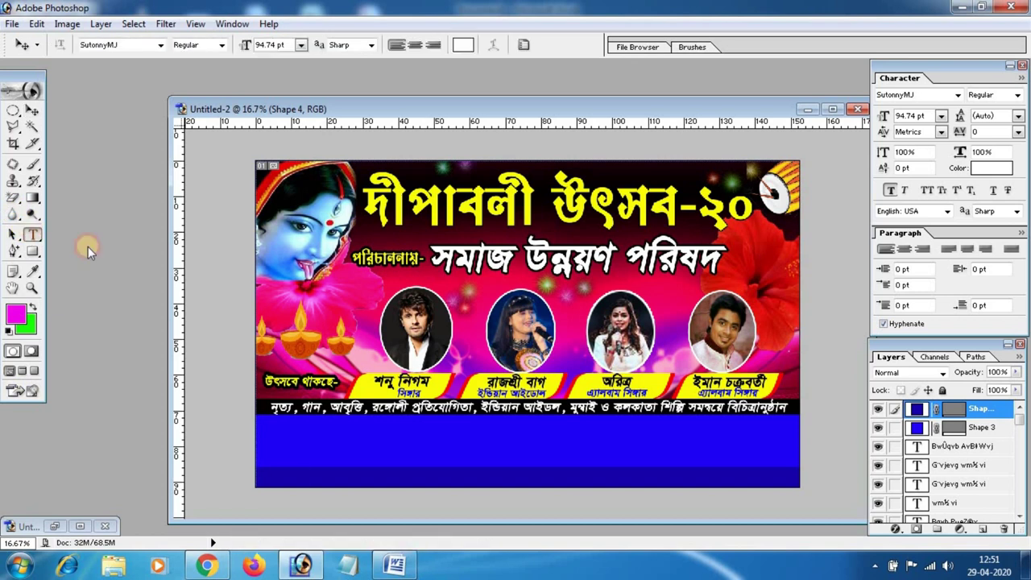
left_click(274, 451)
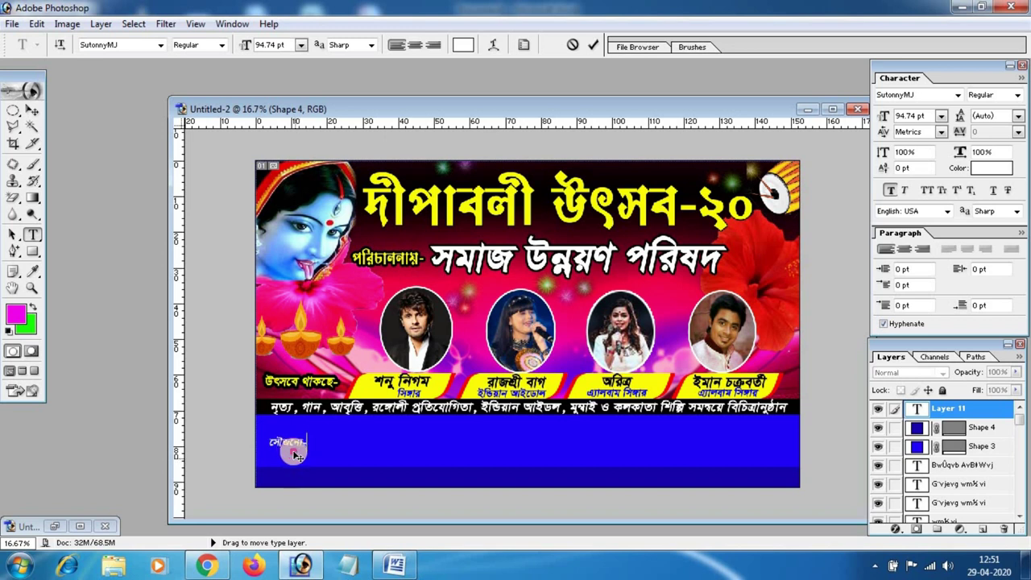
left_click_drag(297, 456, 287, 442)
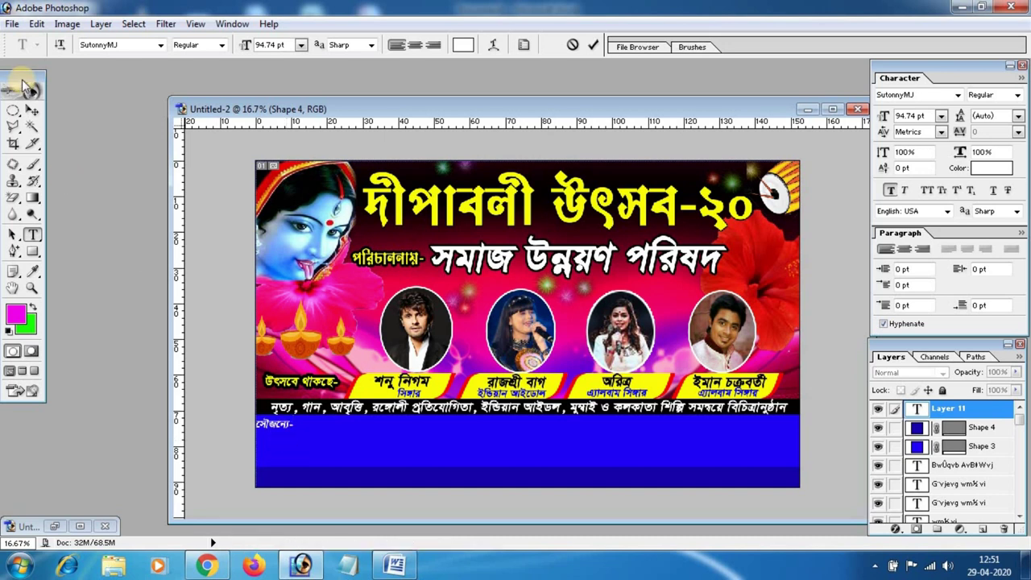
left_click(31, 110)
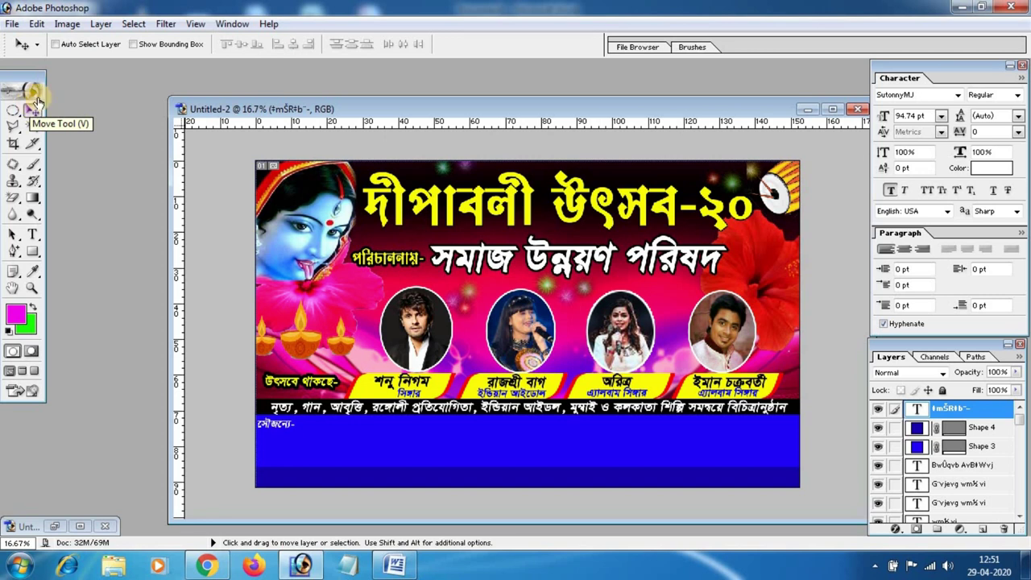
- Give the 'সৌজন্যে-' text a black Stroke layer effect
left_click(894, 530)
left_click(878, 514)
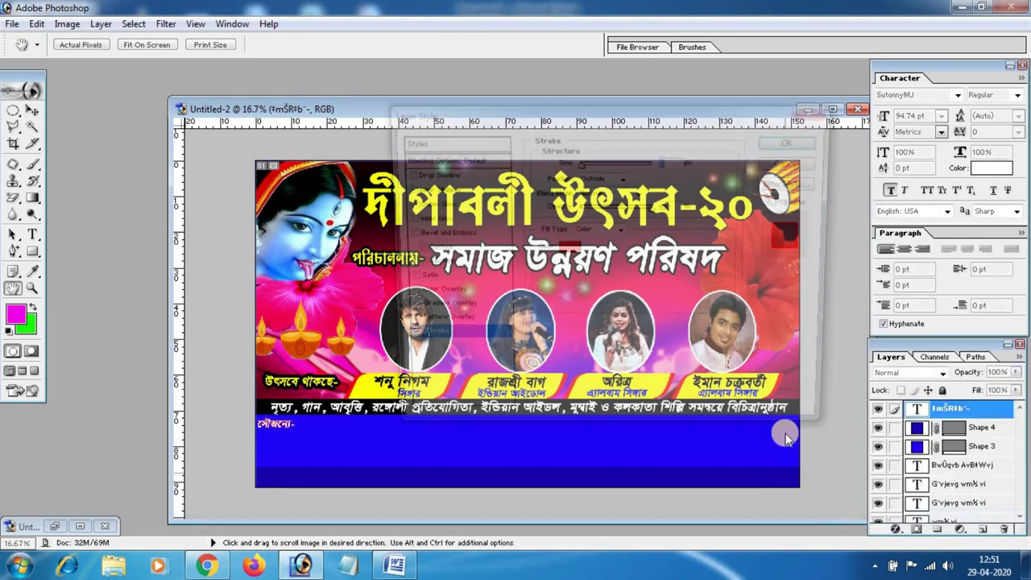
left_click(567, 249)
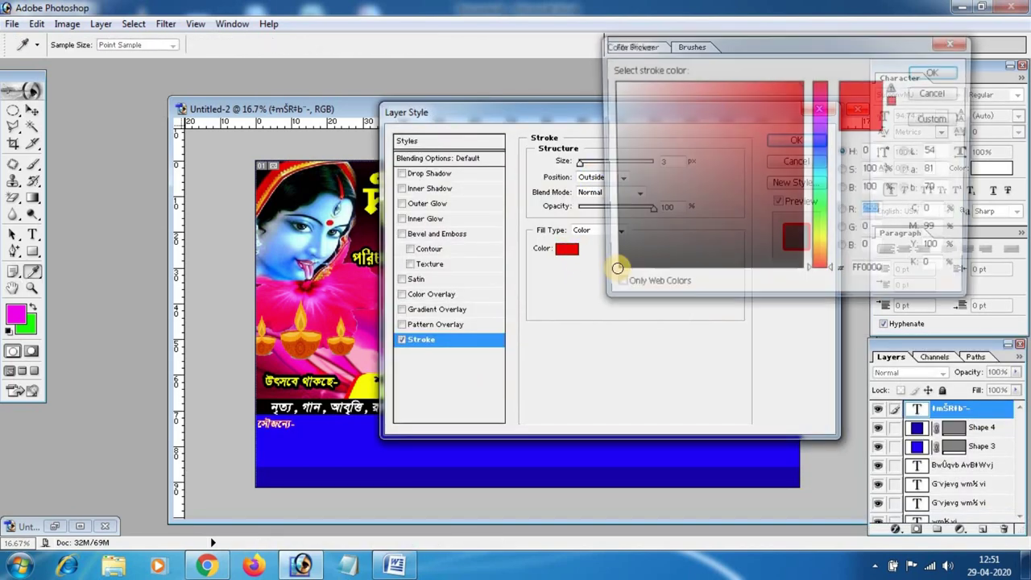
left_click_drag(759, 242, 809, 311)
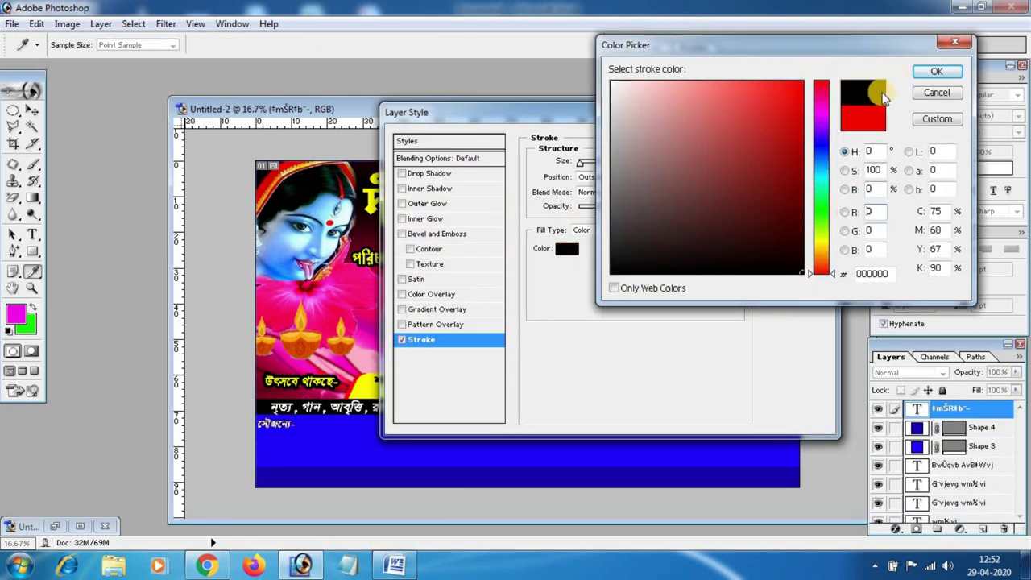
left_click(941, 73)
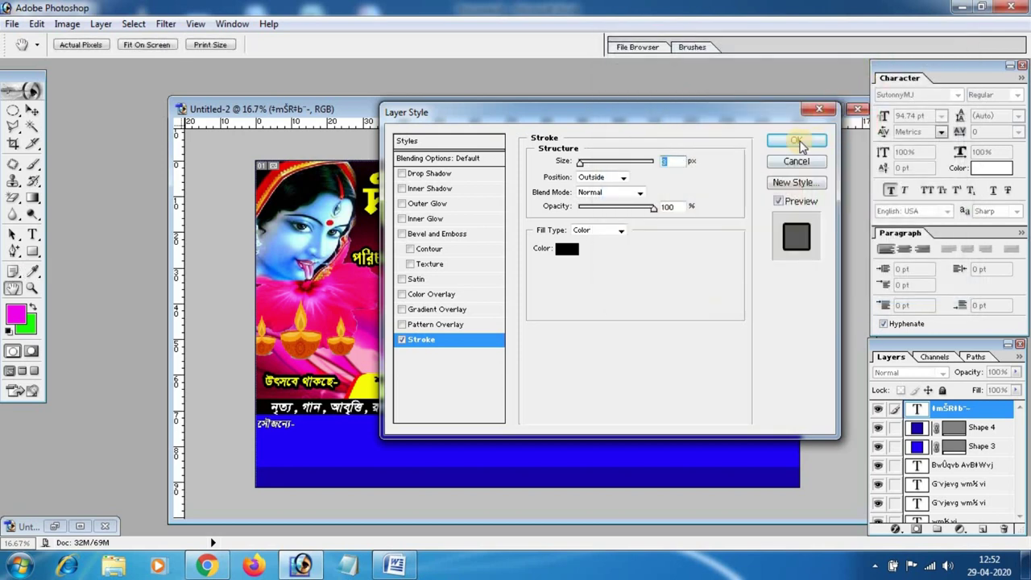
left_click(793, 141)
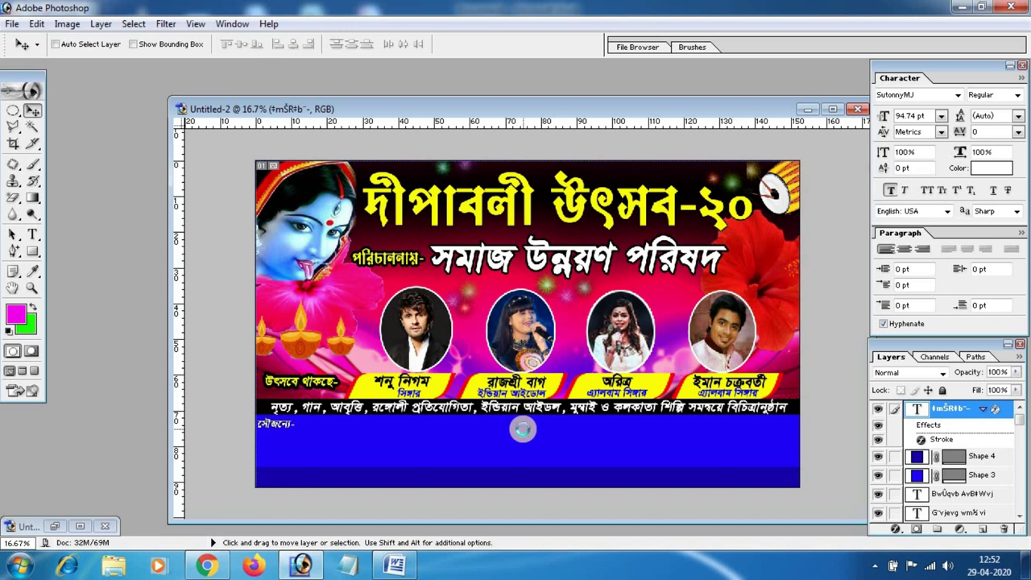
- Enlarge the 'সৌজন্যে-' text slightly with Free Transform
key("ctrl+t")
left_click_drag(295, 429, 296, 431)
key("Return")
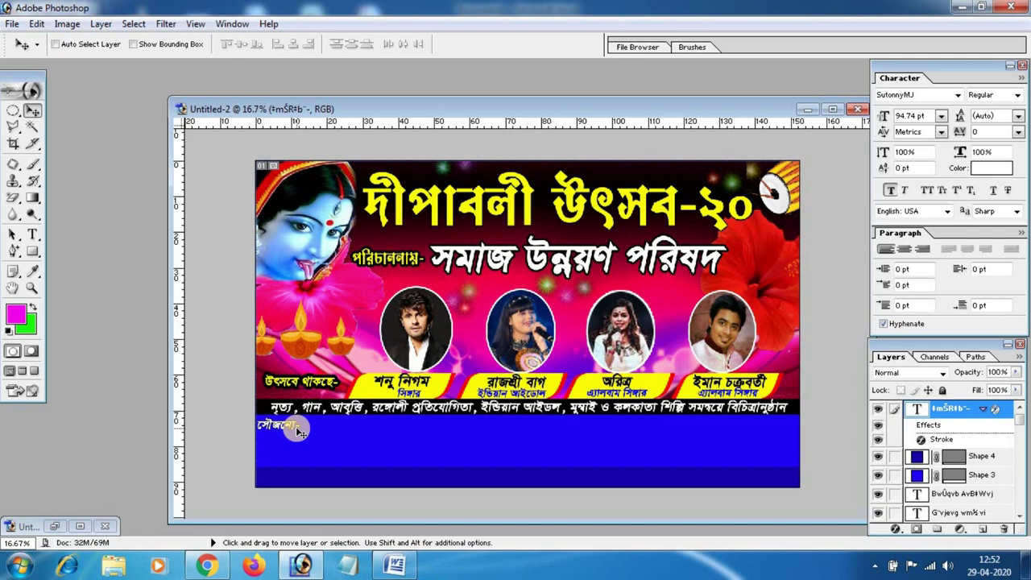
- Select the line 'অতিথি আপ্যায়নের শ্রেষ্ঠ' in Word and return to Photoshop
left_click(403, 567)
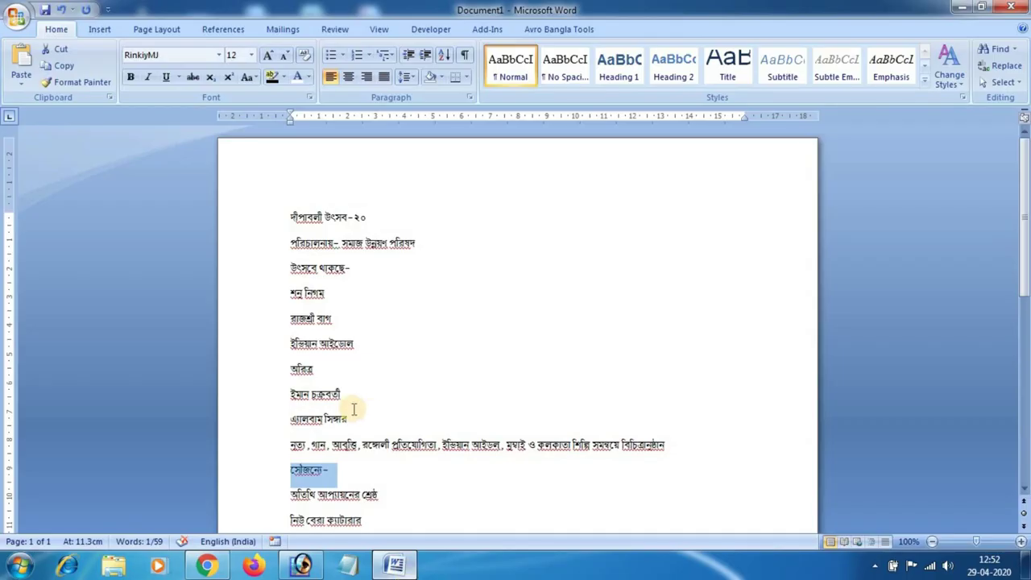
left_click_drag(292, 494, 390, 491)
key("ctrl+c")
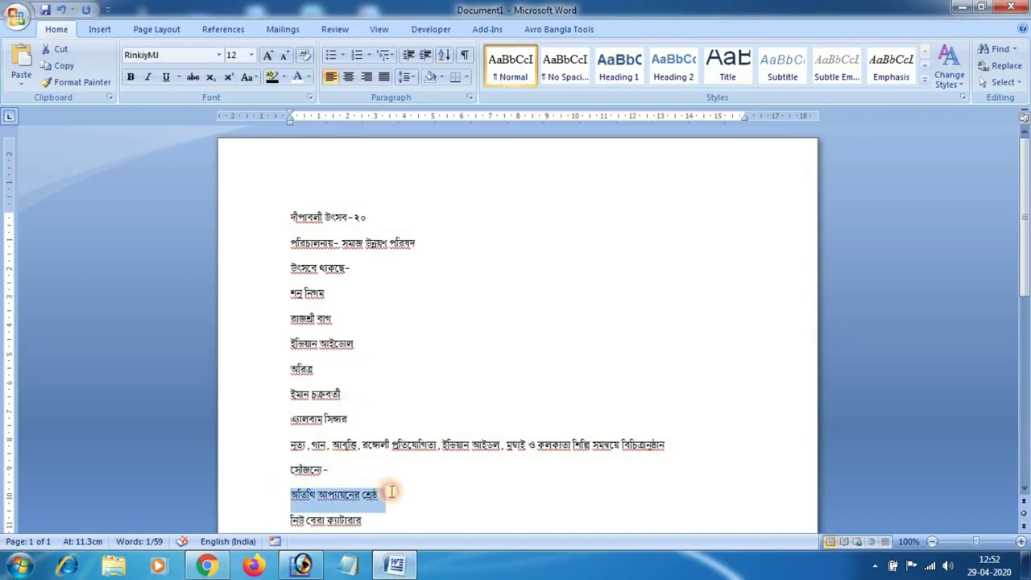
key("alt+Tab")
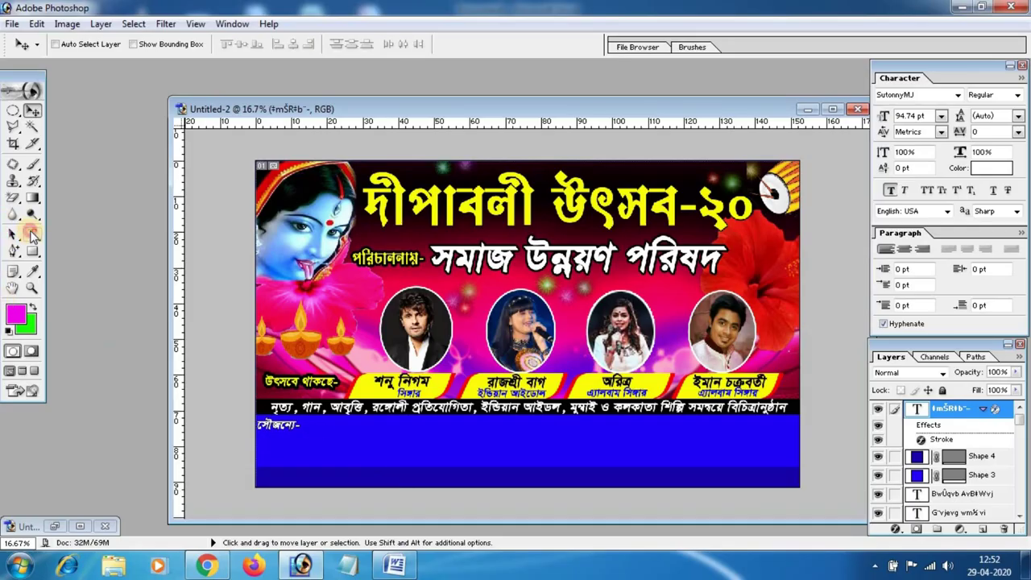
- Paste 'অতিথি আপ্যায়নের শ্রেষ্ঠ' as footer text and place it beside 'সৌজন্যে-'
left_click(30, 234)
left_click(334, 447)
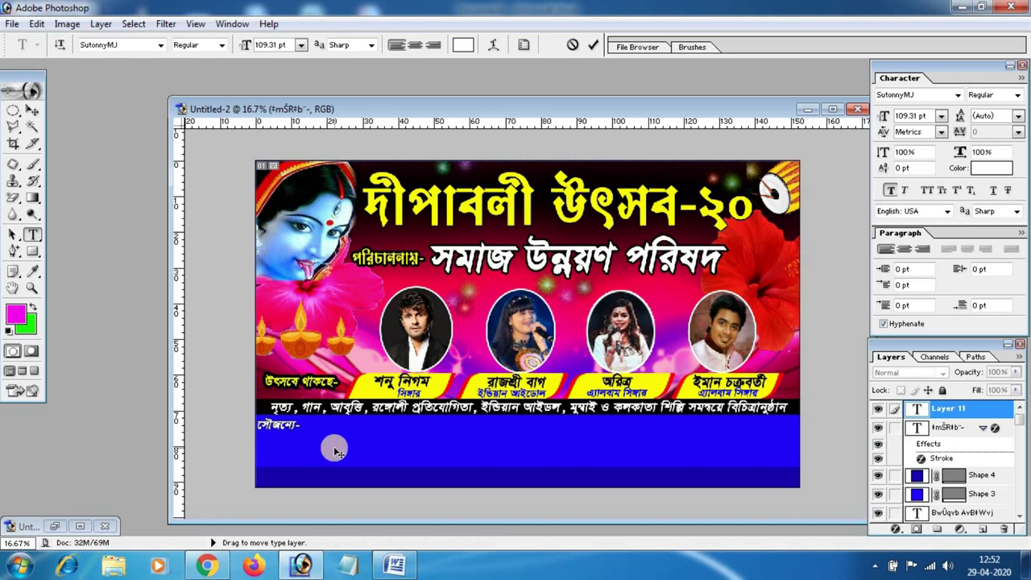
key("ctrl+v")
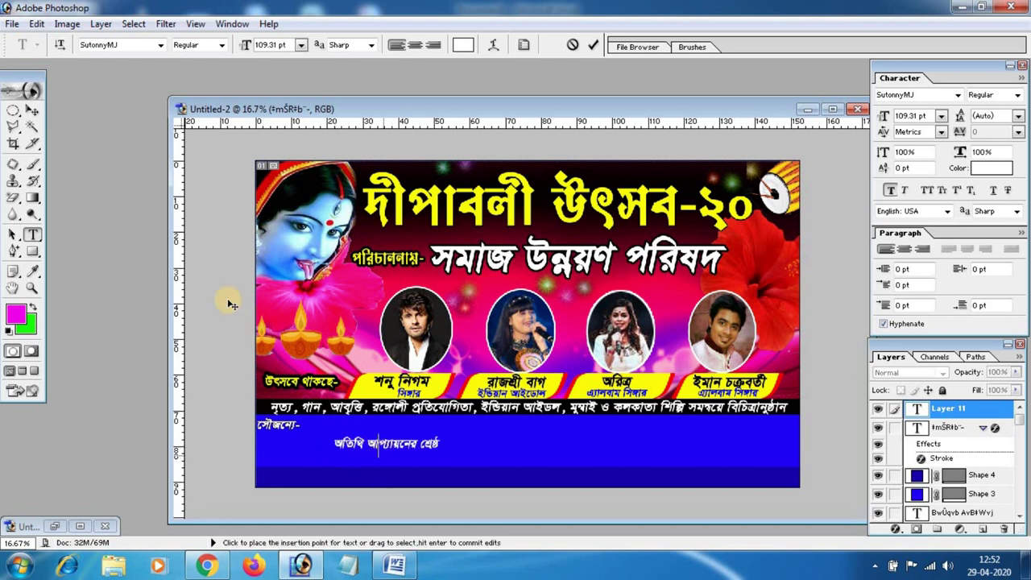
left_click(30, 110)
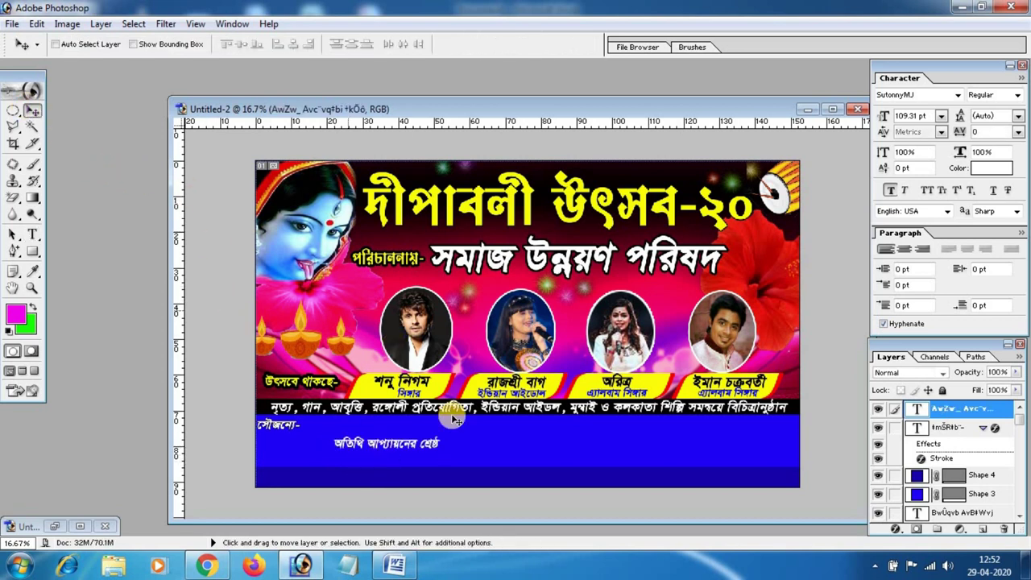
mouse_move(376, 446)
left_mouse_down()
mouse_move(360, 432)
mouse_move(370, 427)
left_mouse_up()
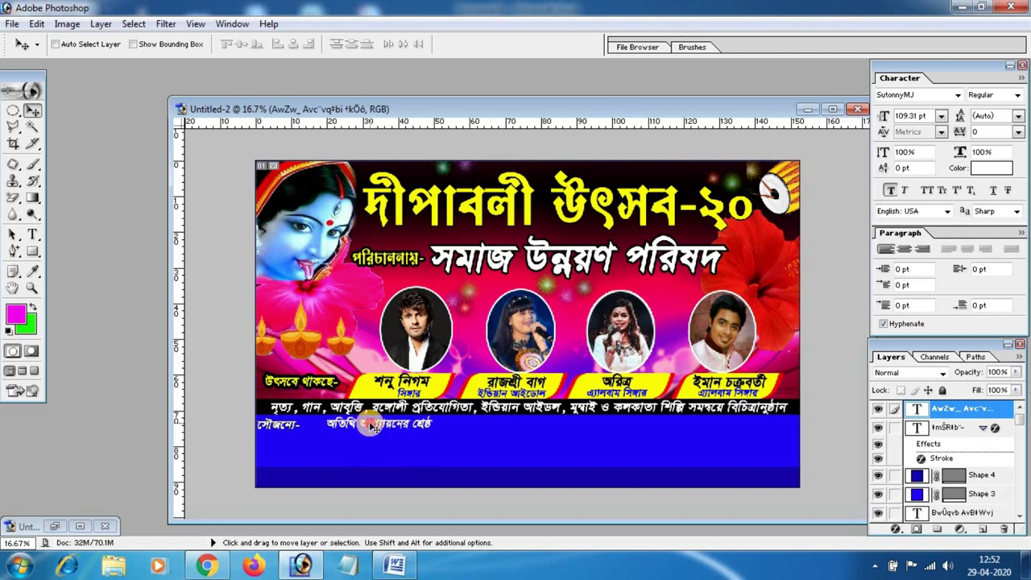
- Stretch the sponsor line wider and nudge it slightly left
key("ctrl+t")
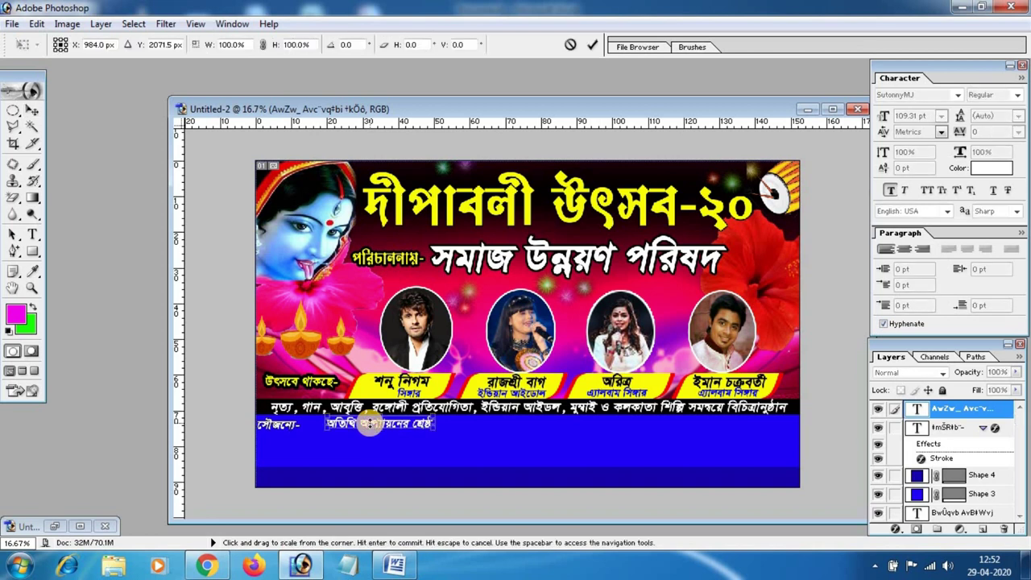
left_click_drag(437, 429, 455, 429)
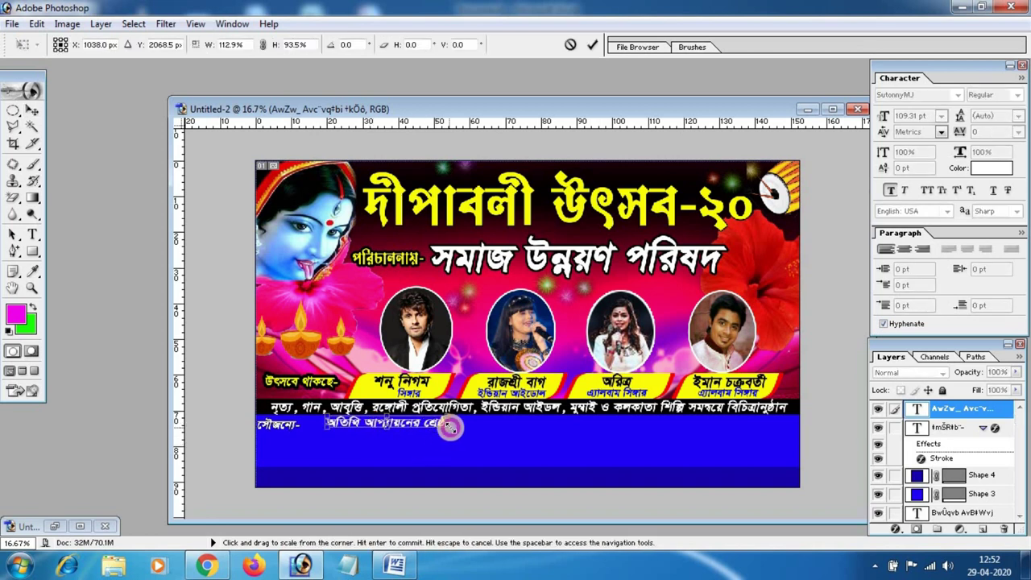
key("Return")
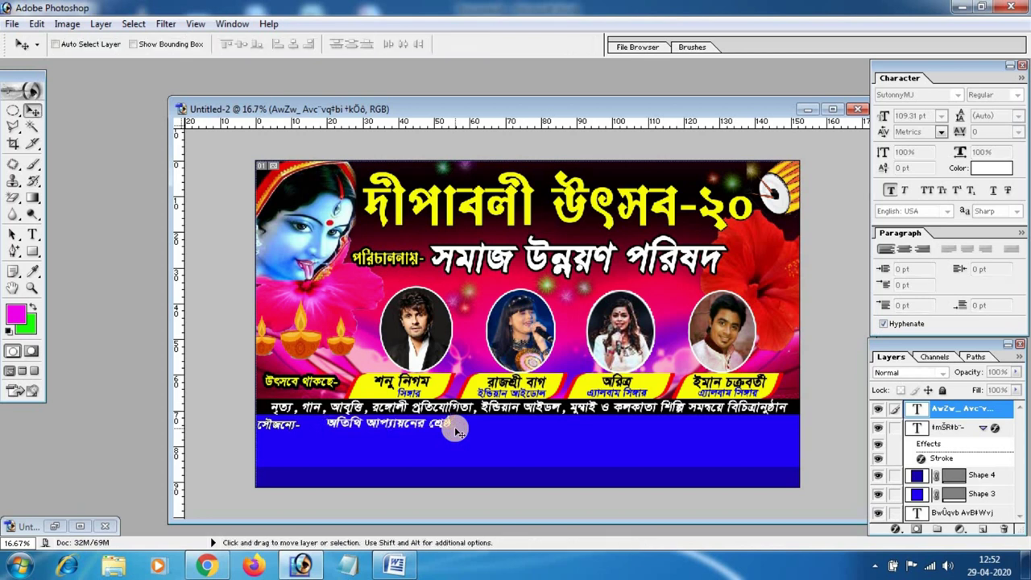
left_click_drag(404, 434, 403, 433)
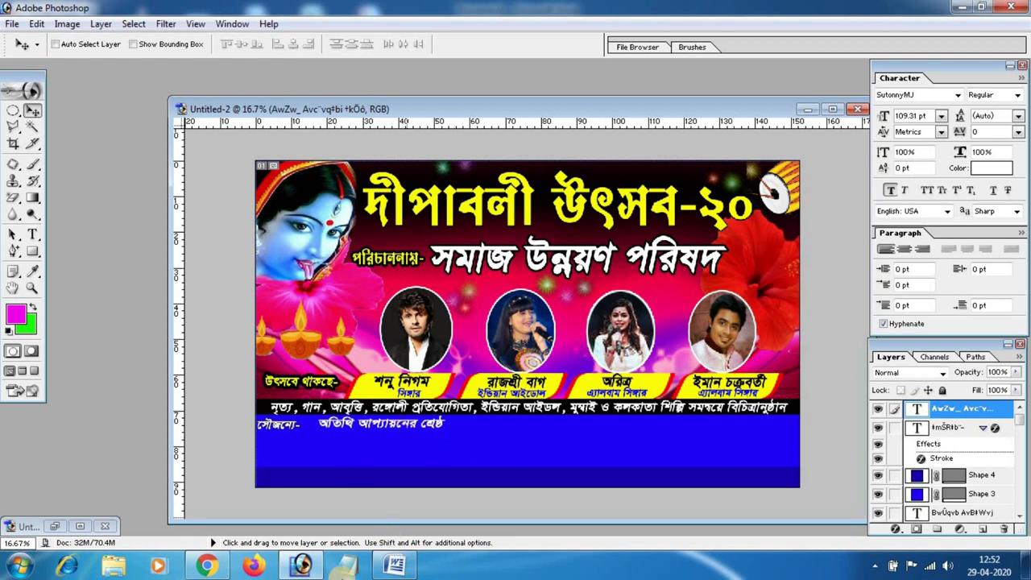
- Select the caterer name 'বেরা ক্যাটারার' on Word's last line and return to Photoshop
left_click(345, 568)
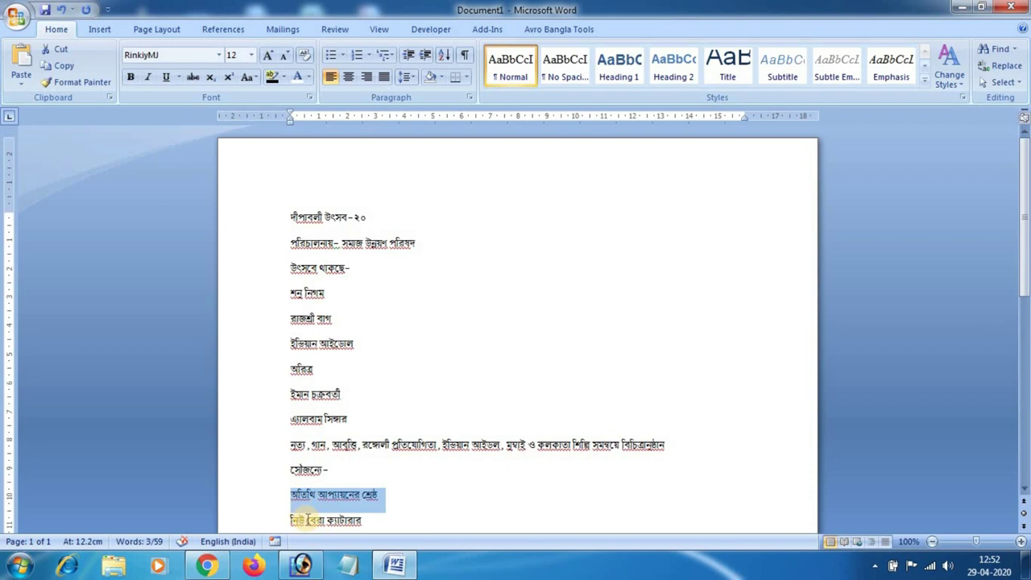
left_click_drag(306, 520, 355, 522)
key("ctrl+c")
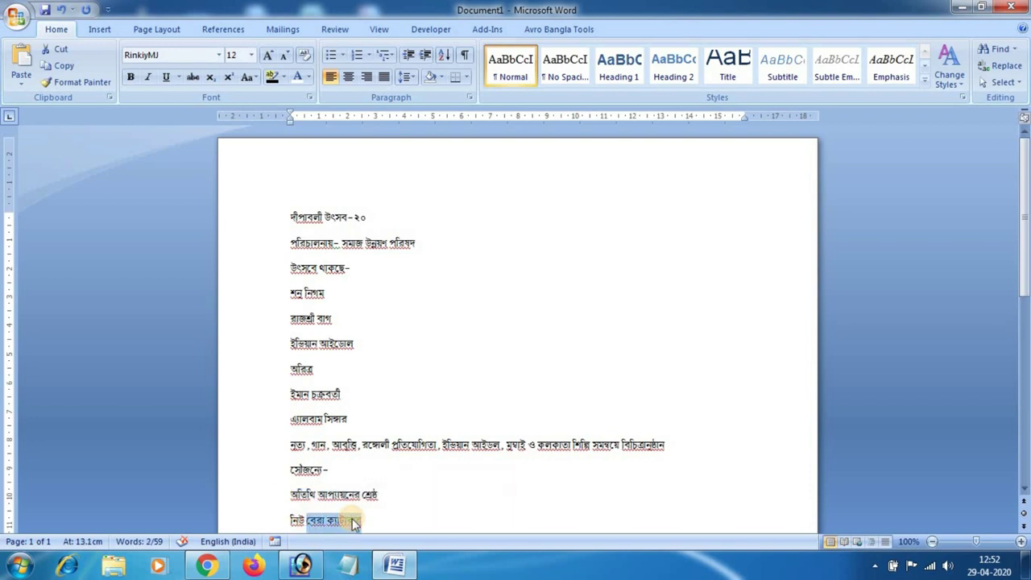
key("alt+Tab")
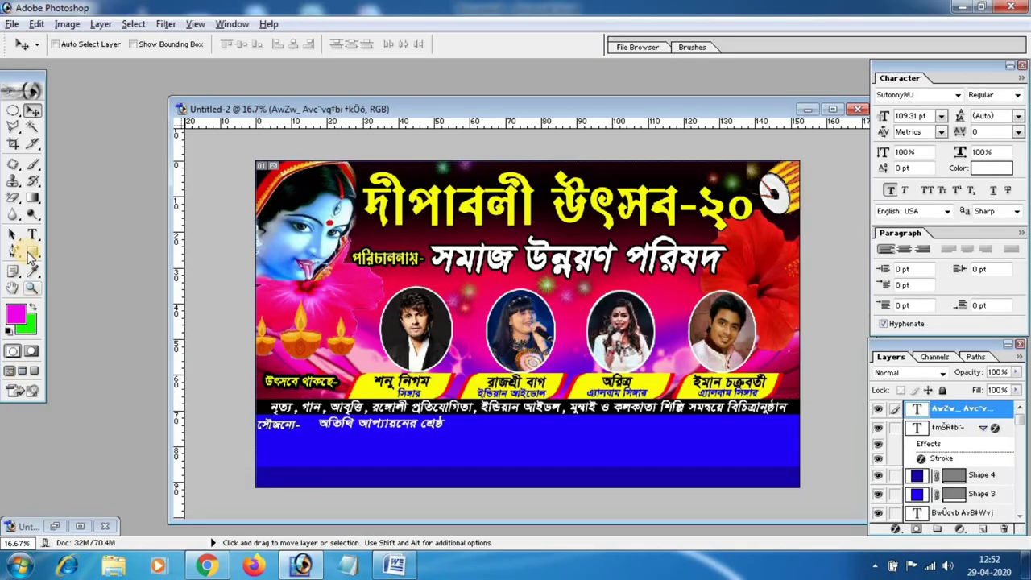
- Paste 'বেরা ক্যাটারার' as new text on the blue footer and tint it toward yellow
left_click(33, 234)
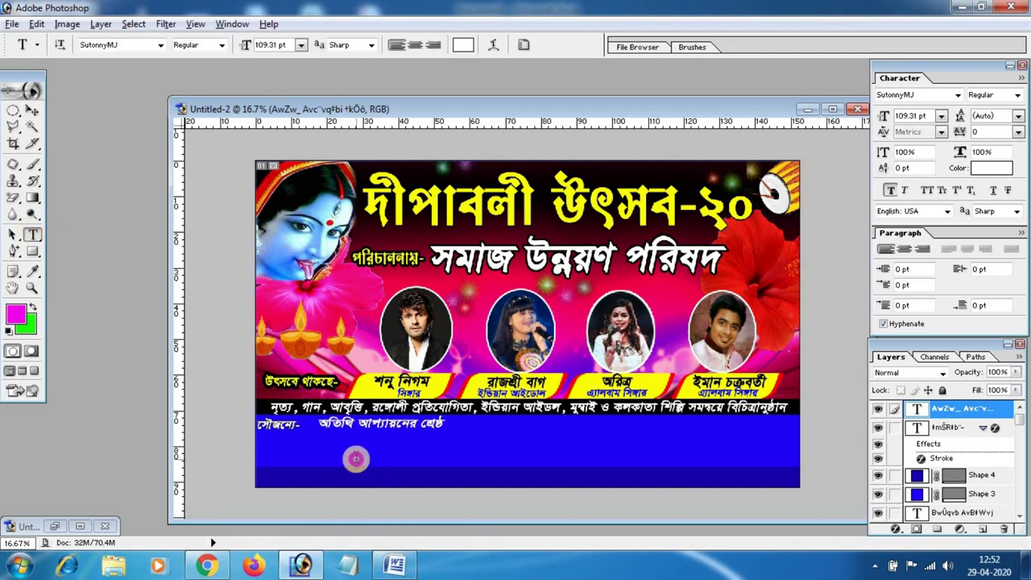
left_click(355, 458)
key("ctrl+v")
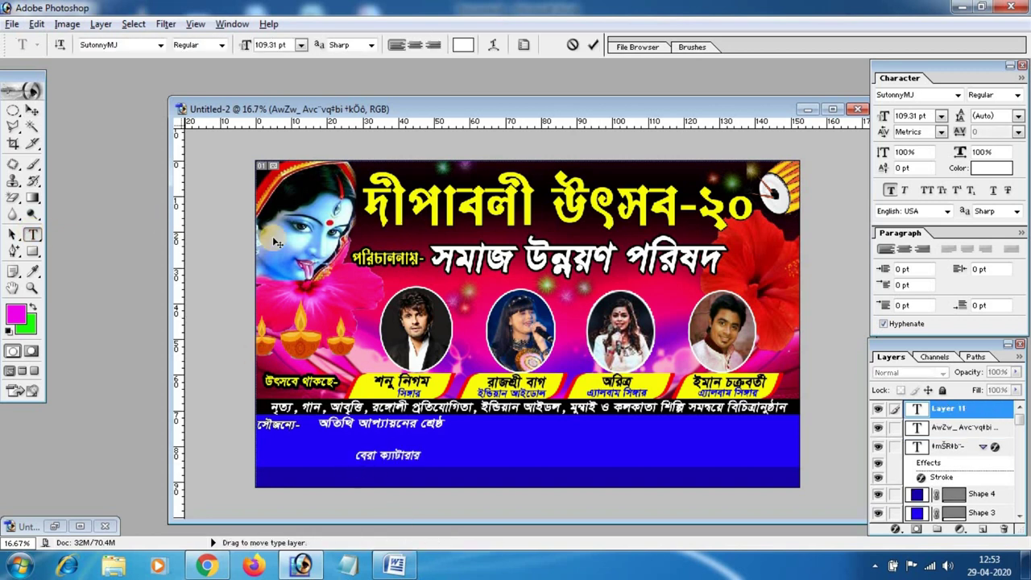
left_click_drag(354, 455, 464, 449)
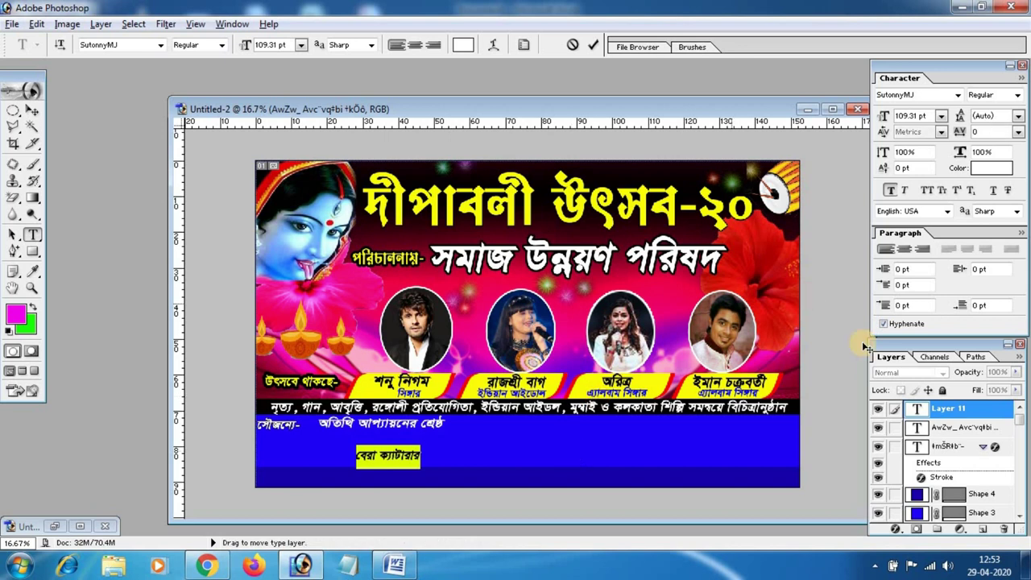
left_click(992, 169)
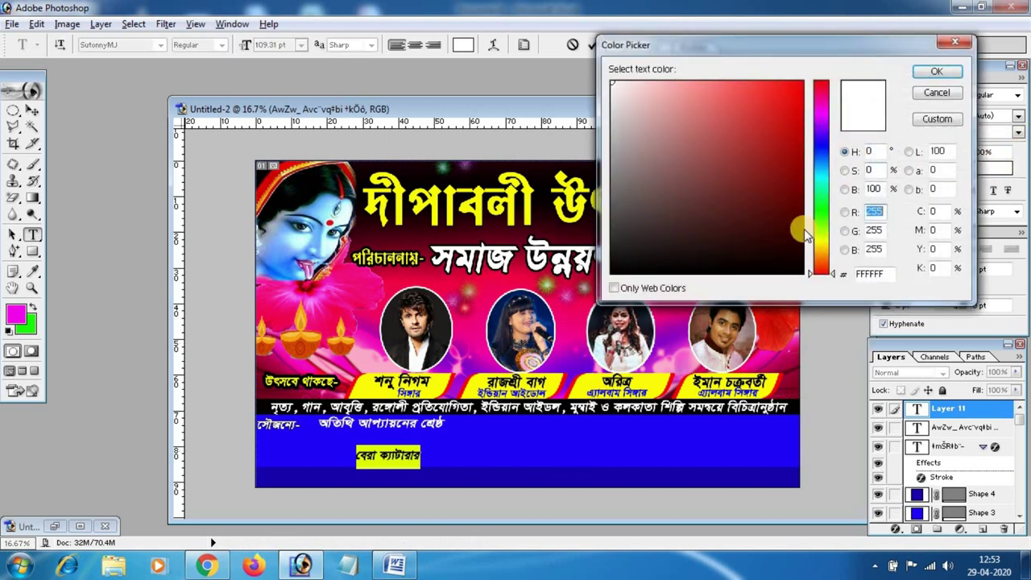
left_click(823, 240)
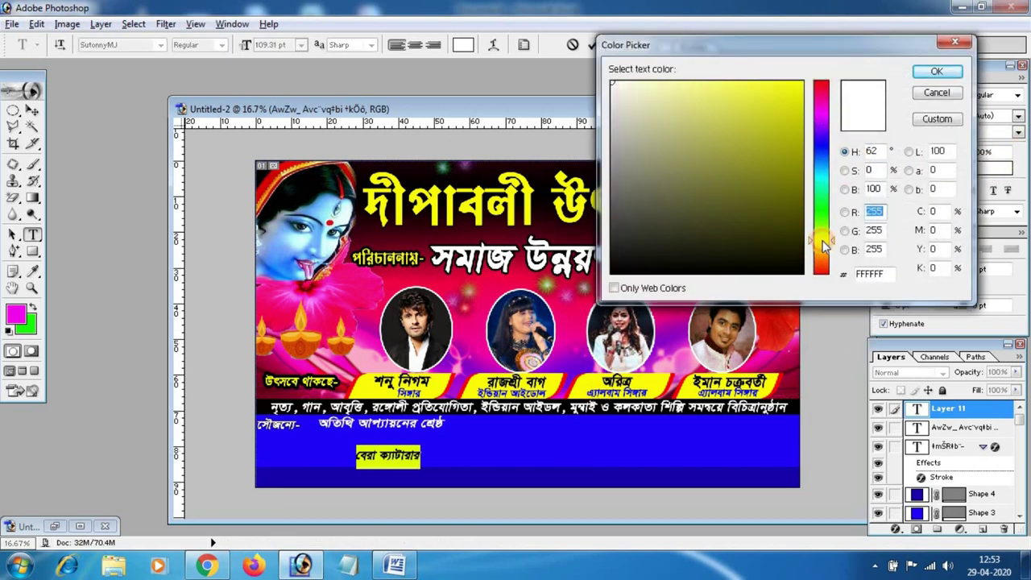
left_click(935, 73)
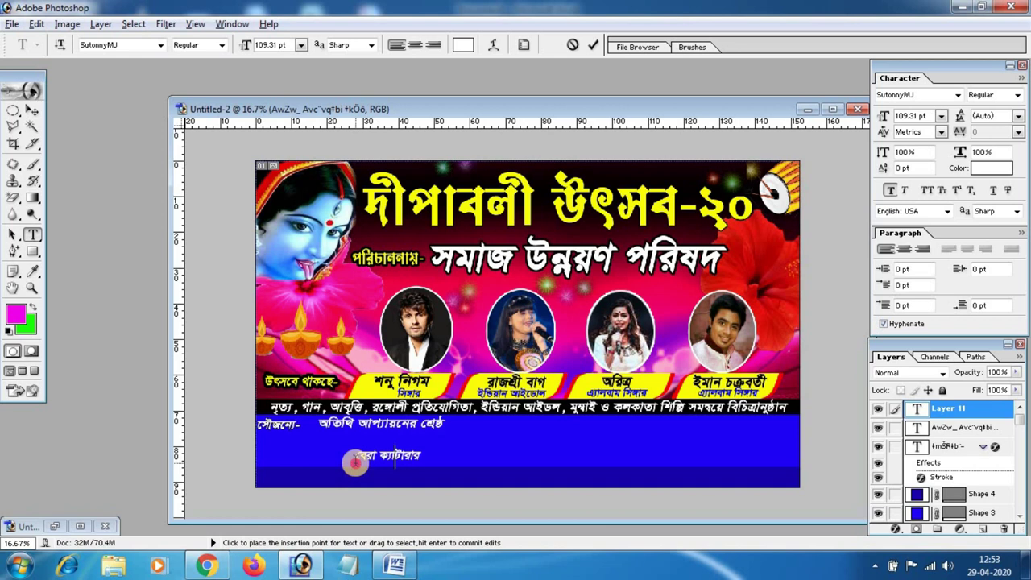
- Recolour the caterer text to bright yellow FFFC00
left_click_drag(354, 458, 475, 481)
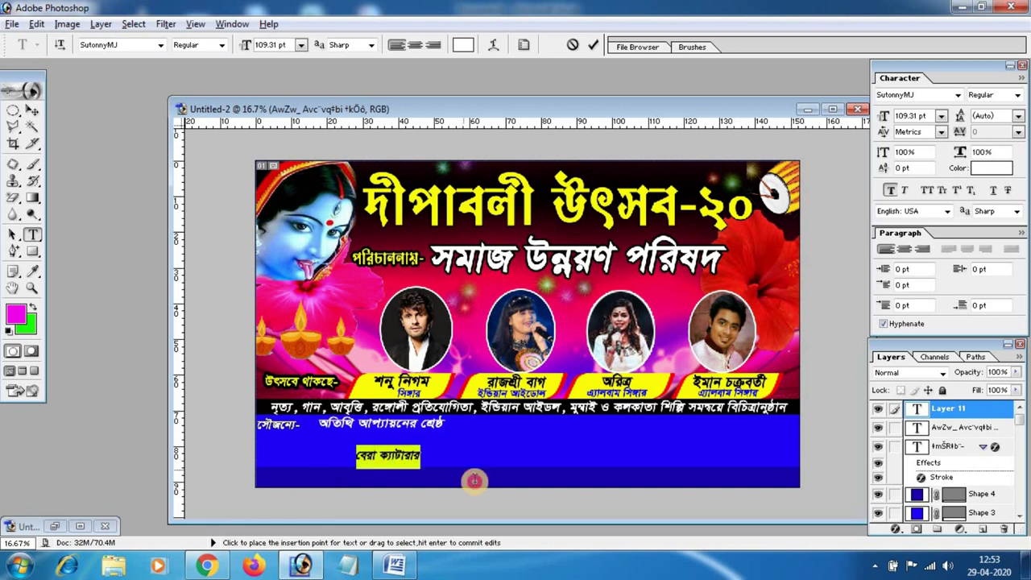
left_click(984, 170)
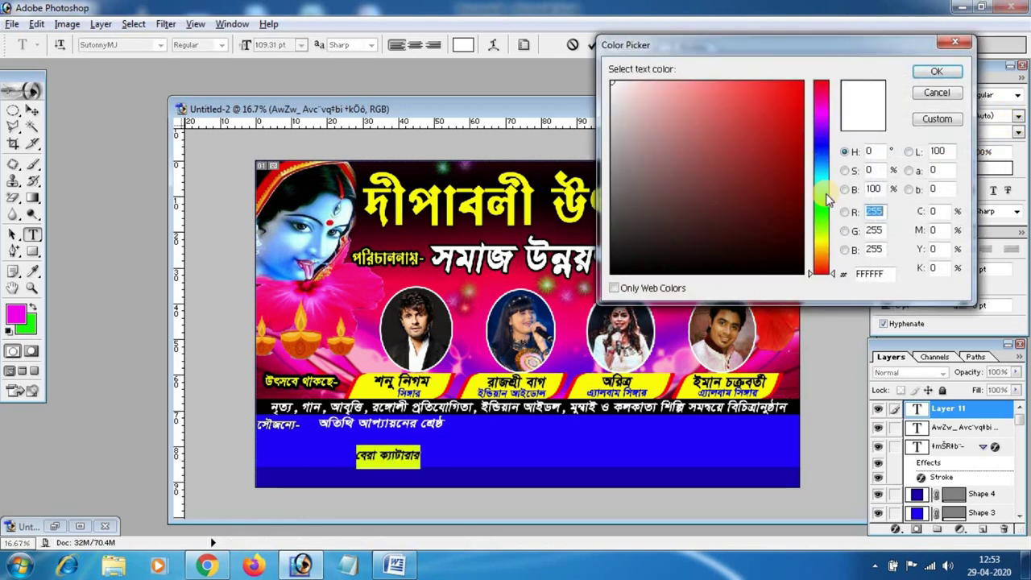
left_click(829, 244)
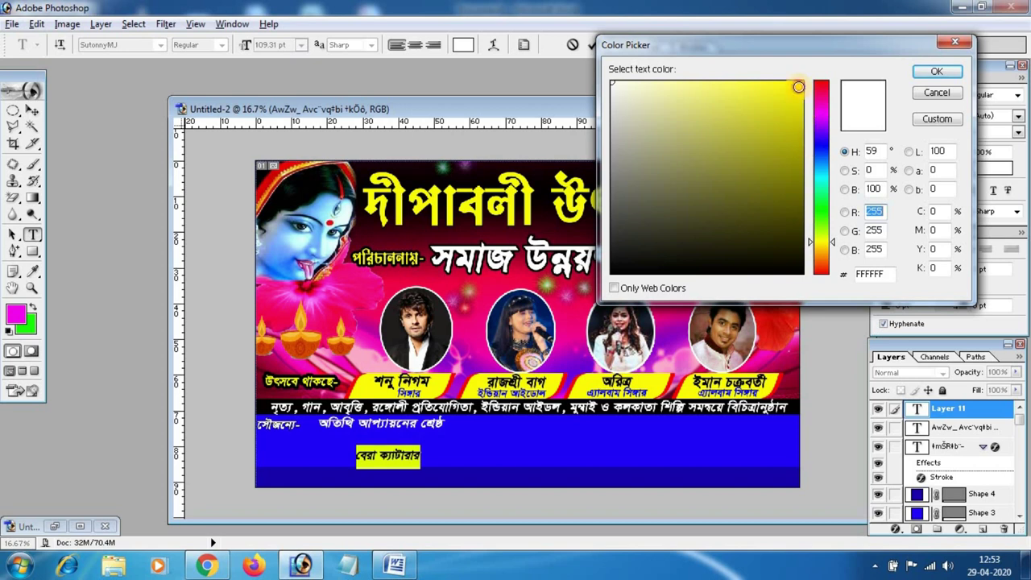
left_click(802, 82)
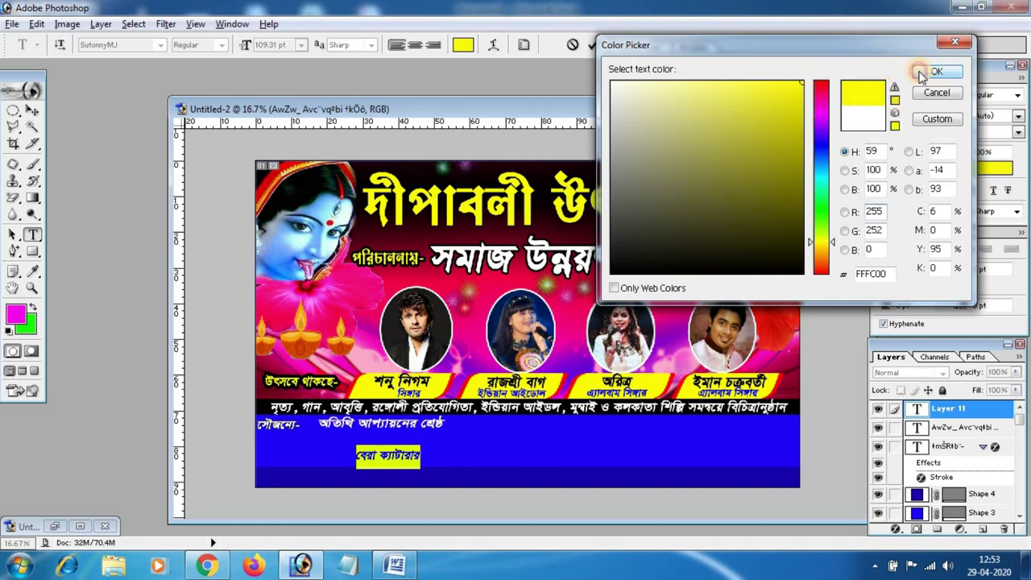
left_click(935, 72)
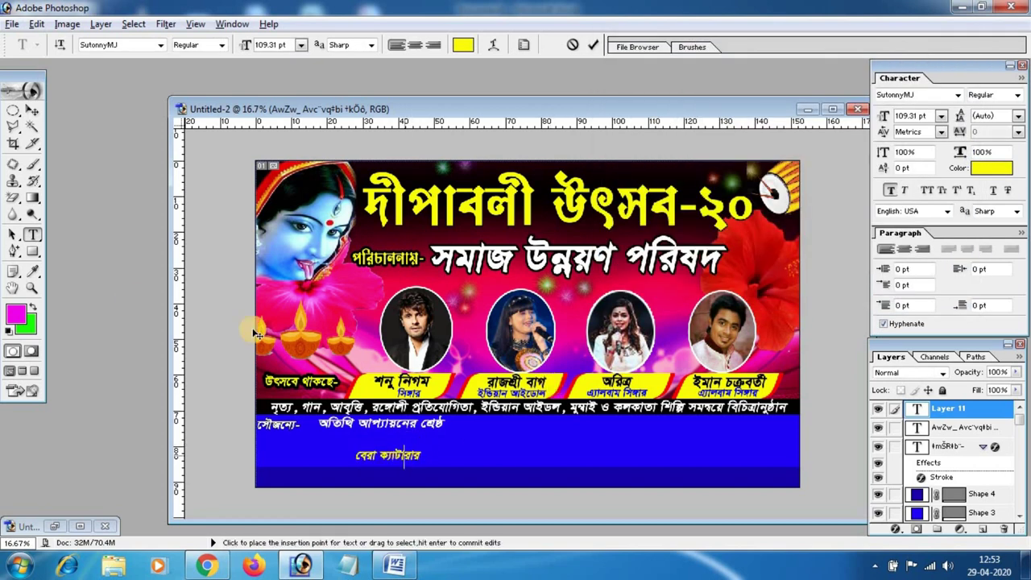
- Scale 'বেরা ক্যাটারার' to about 361% by 341.5% and reposition it in the footer
left_click(29, 112)
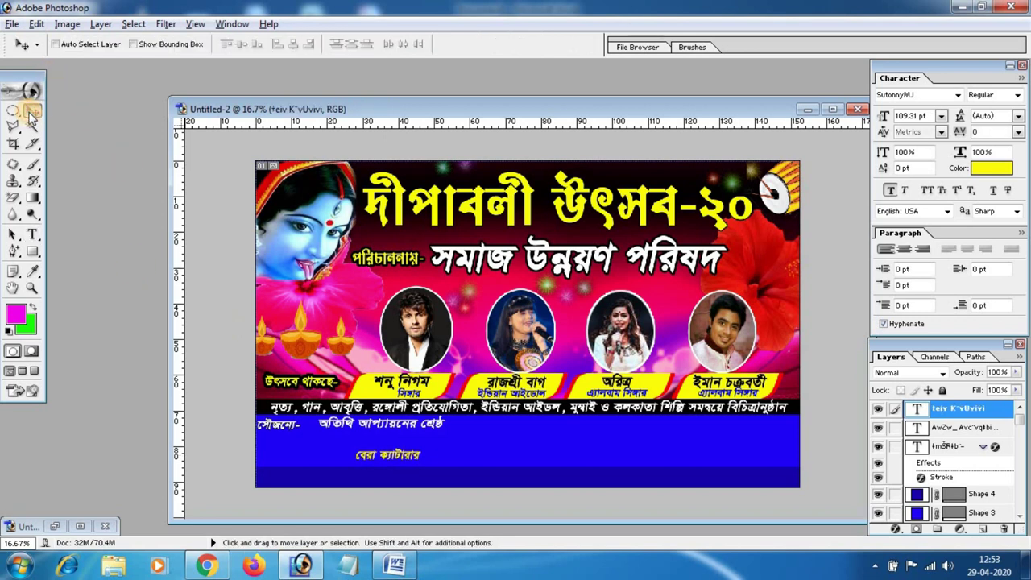
key("ctrl+t")
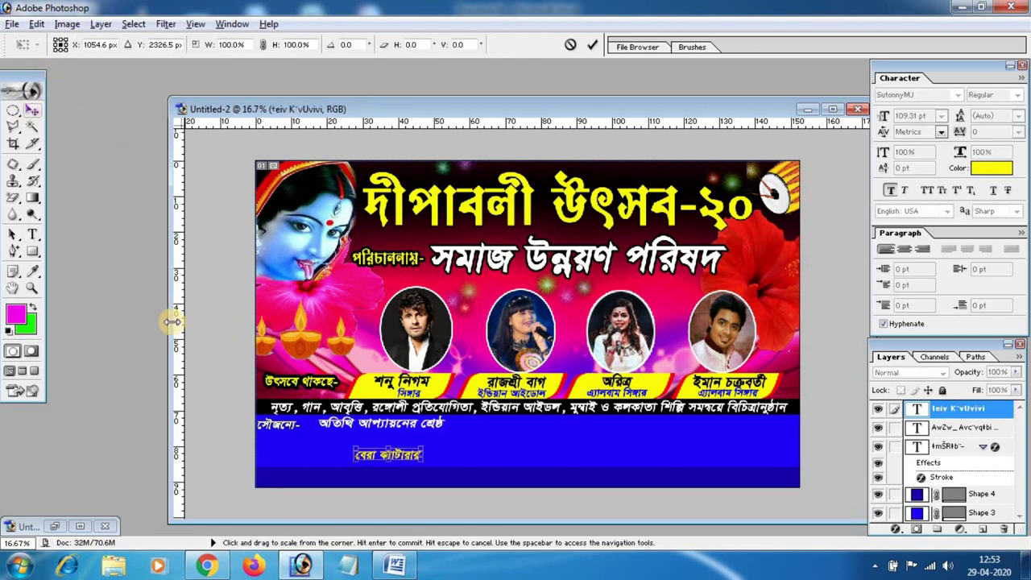
mouse_move(424, 467)
left_mouse_down()
mouse_move(479, 484)
mouse_move(483, 471)
left_mouse_up()
mouse_move(440, 446)
left_mouse_down()
mouse_move(409, 443)
mouse_move(566, 458)
mouse_move(542, 459)
mouse_move(550, 461)
left_mouse_up()
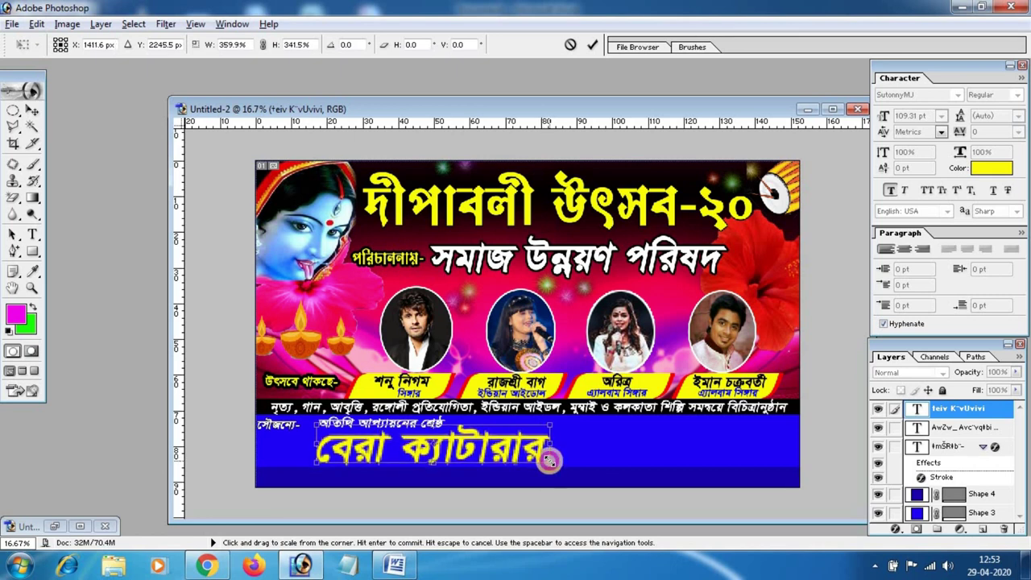
left_click_drag(550, 460, 550, 460)
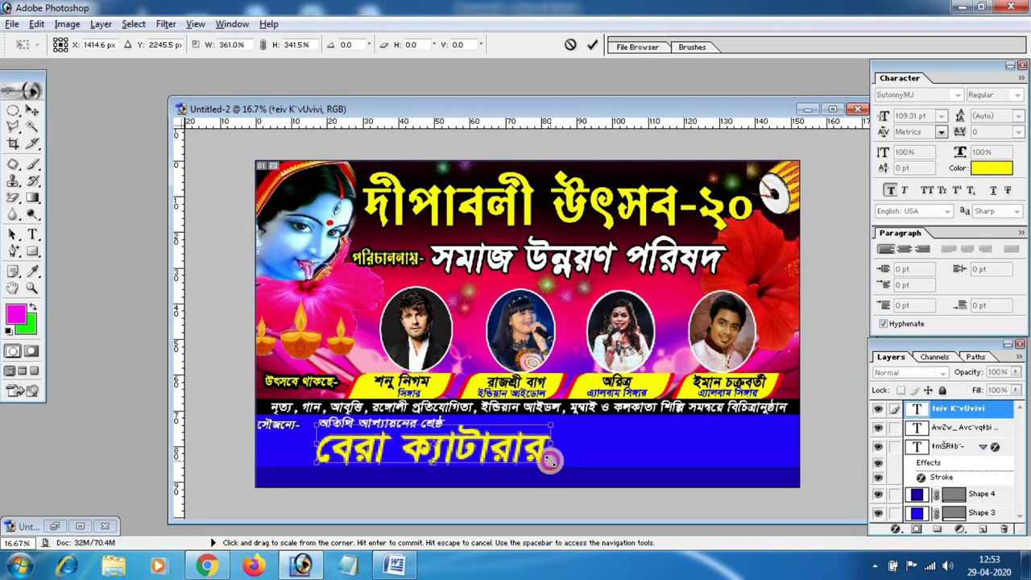
key("Return")
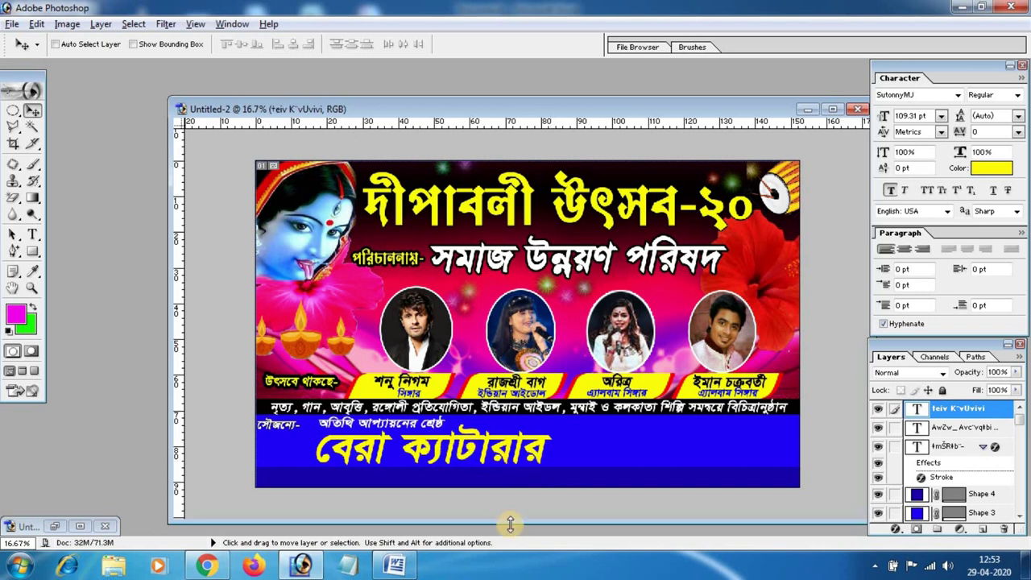
- Add a black drop shadow to 'বেরা ক্যাটারার' with 100% opacity, 28% spread, adjusted distance
left_click(895, 529)
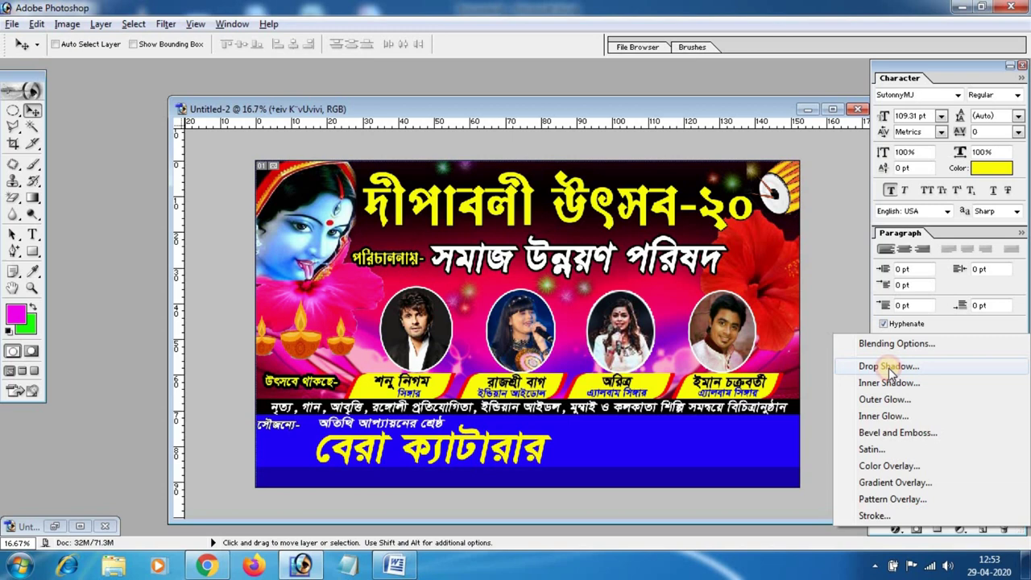
left_click(890, 367)
left_click_drag(602, 115, 582, 93)
left_click(634, 154)
left_click_drag(562, 214, 575, 221)
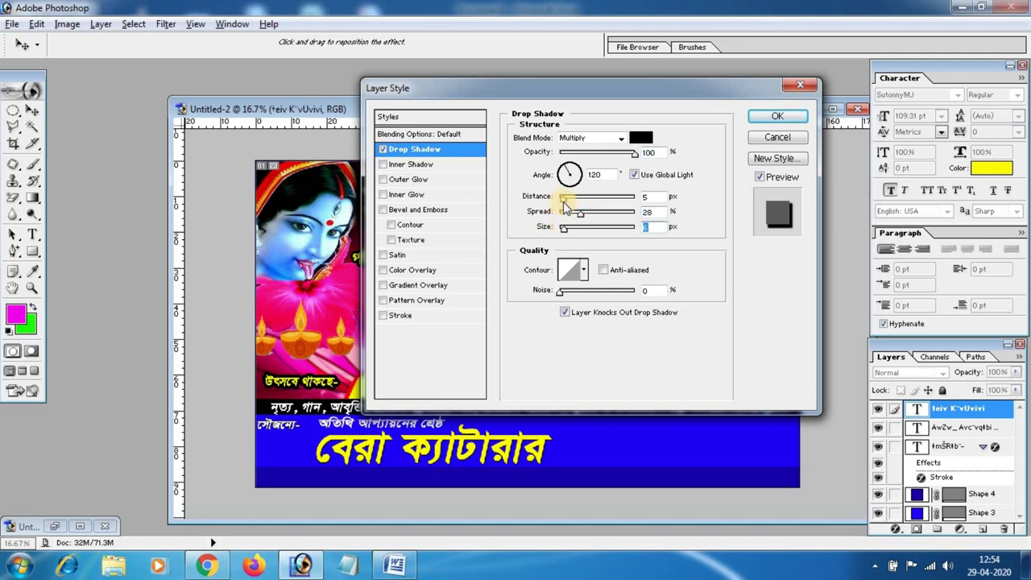
left_click_drag(564, 201, 571, 243)
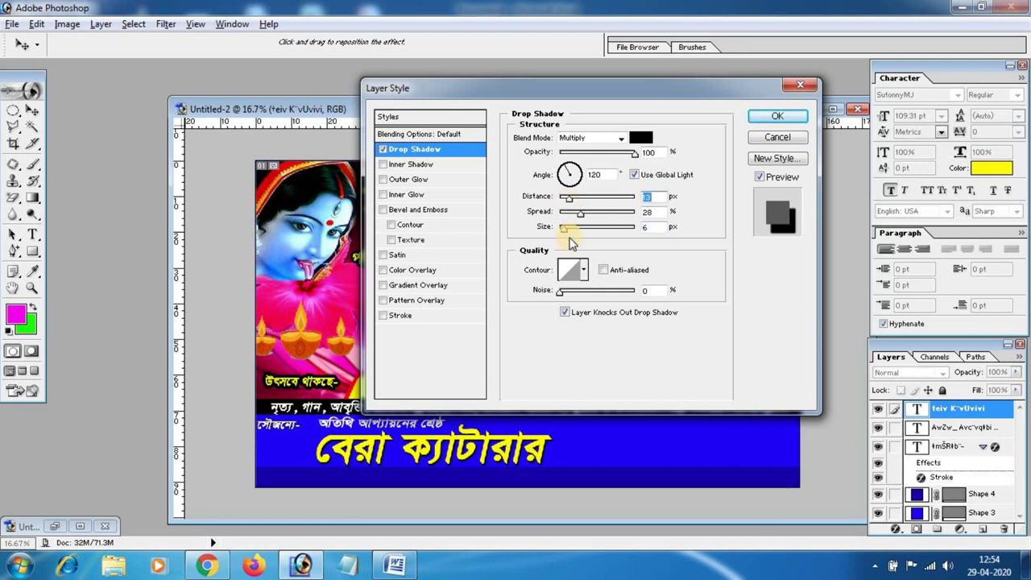
left_click(774, 119)
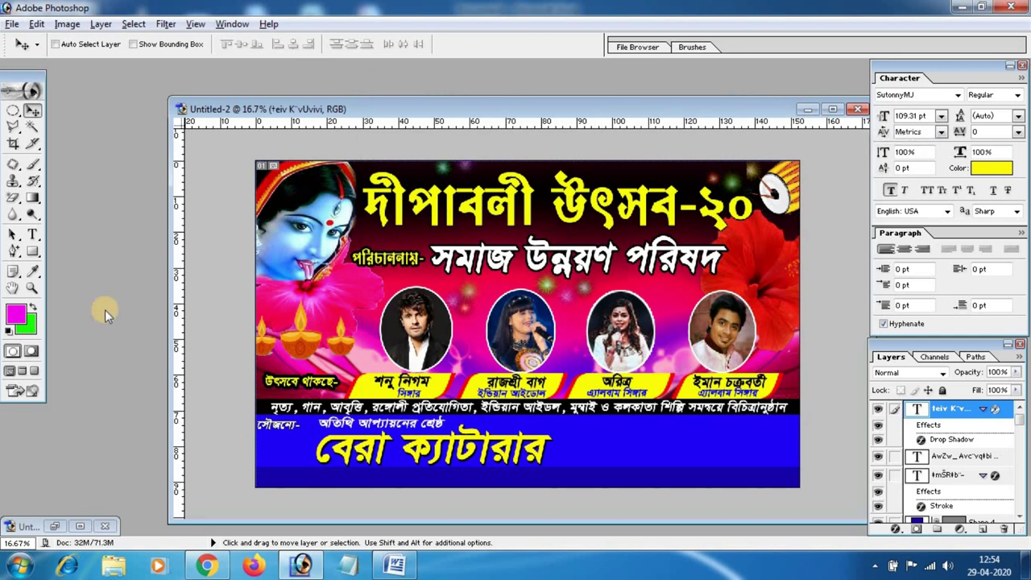
- Draw a small ellipse in the footer just left of the caterer name
left_click(30, 251)
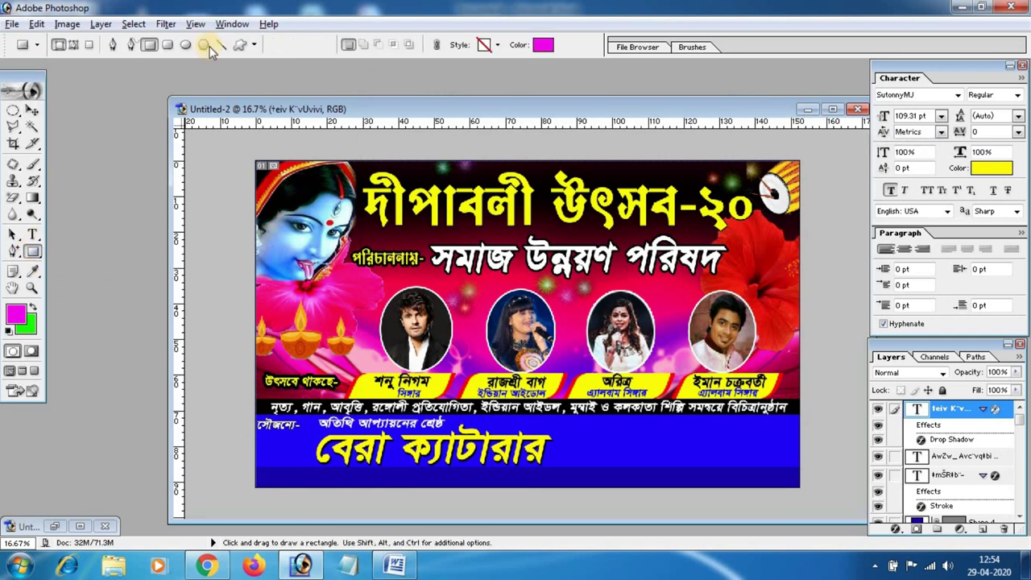
left_click(186, 45)
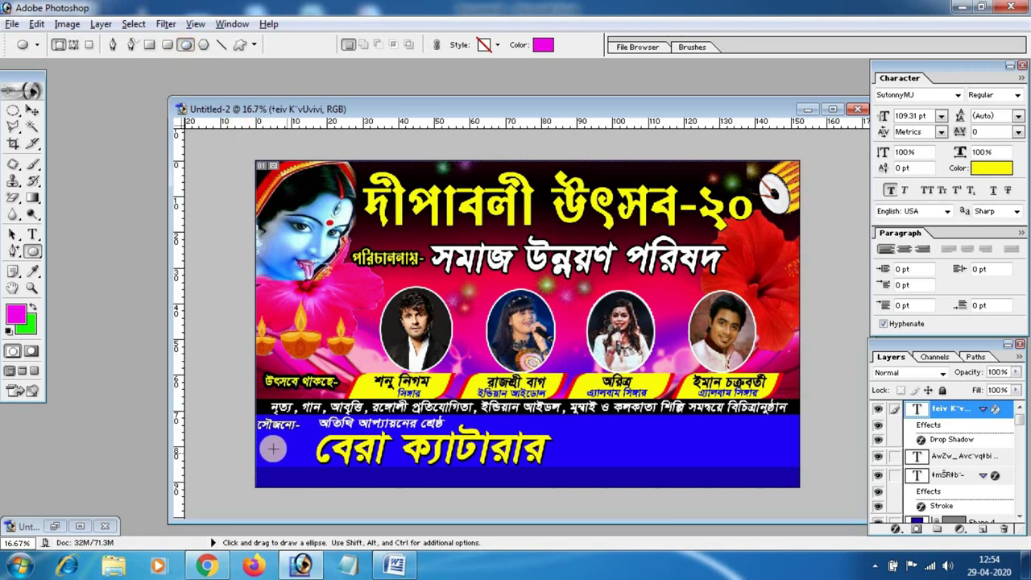
left_click_drag(297, 461, 315, 467)
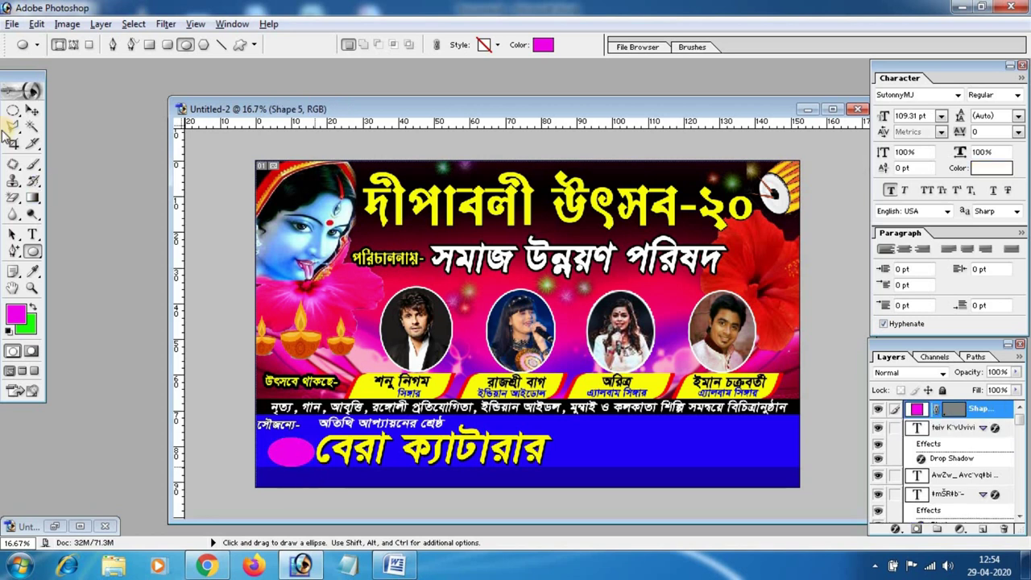
- Rotate the magenta ellipse about 22 degrees, then fine-tune its tilt slightly
left_click(36, 111)
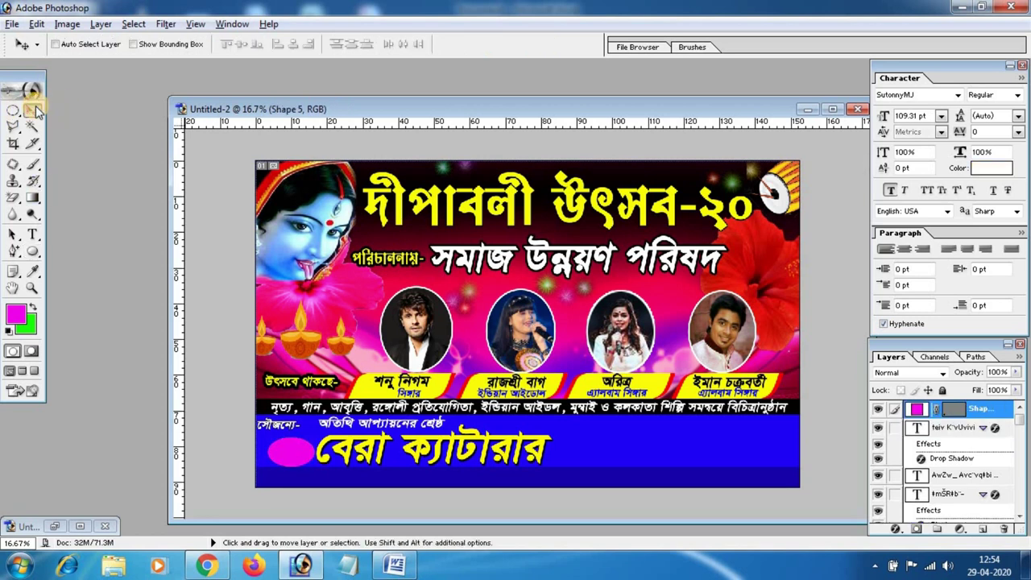
key("ctrl+t")
mouse_move(329, 480)
left_mouse_down()
mouse_move(300, 446)
mouse_move(319, 453)
left_mouse_up()
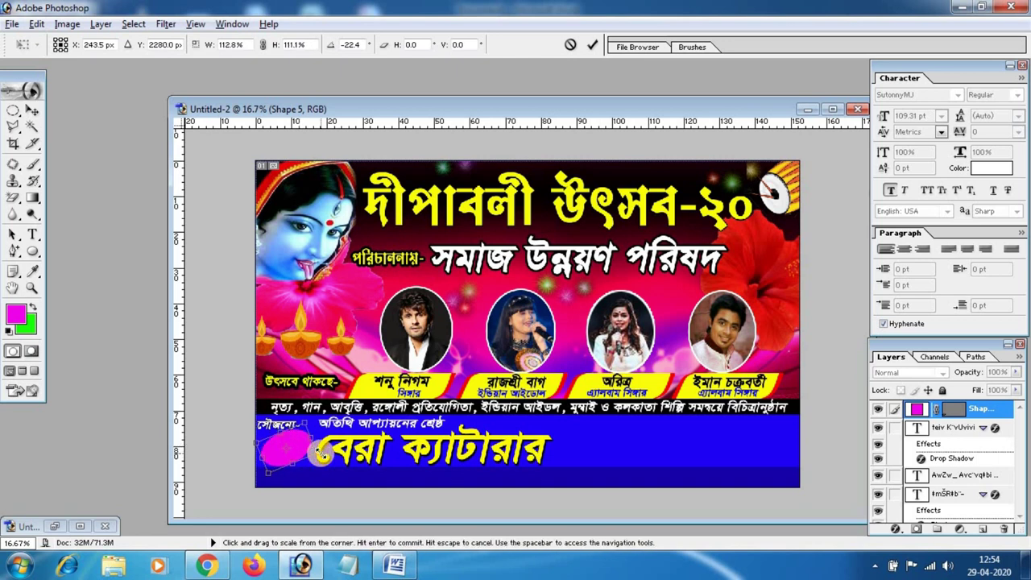
key("Return")
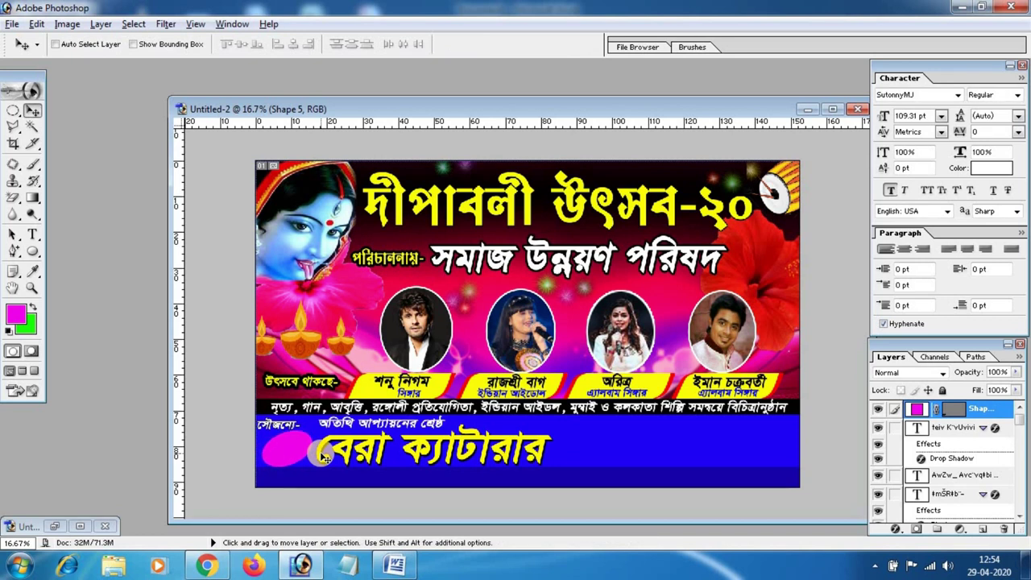
key("ctrl+t")
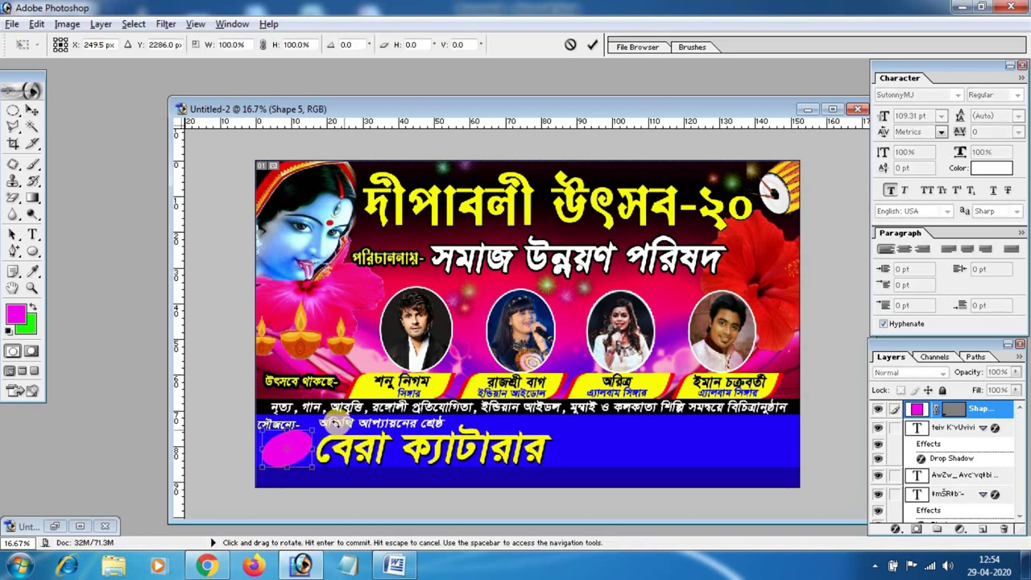
left_click_drag(338, 421, 338, 423)
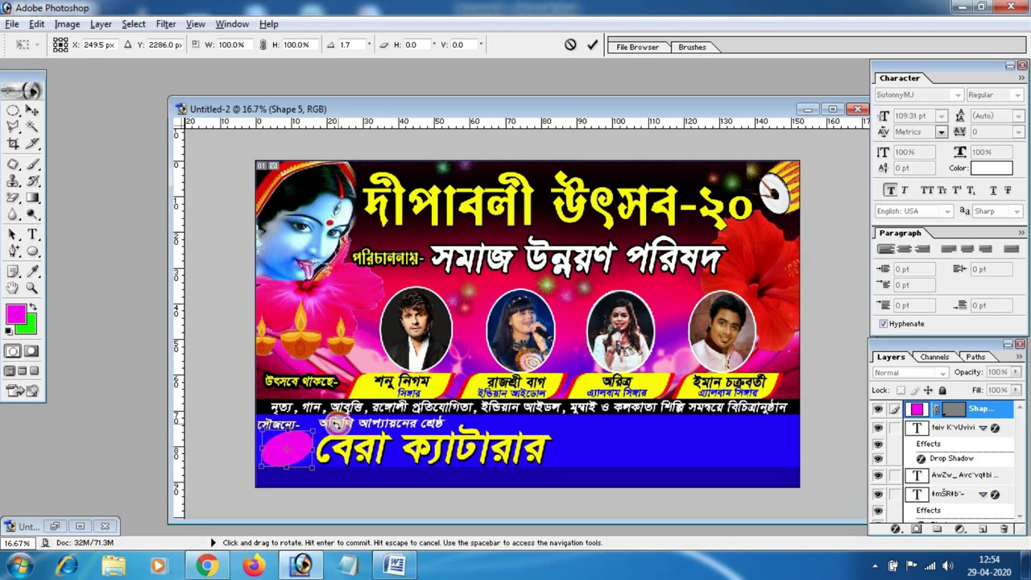
key("Return")
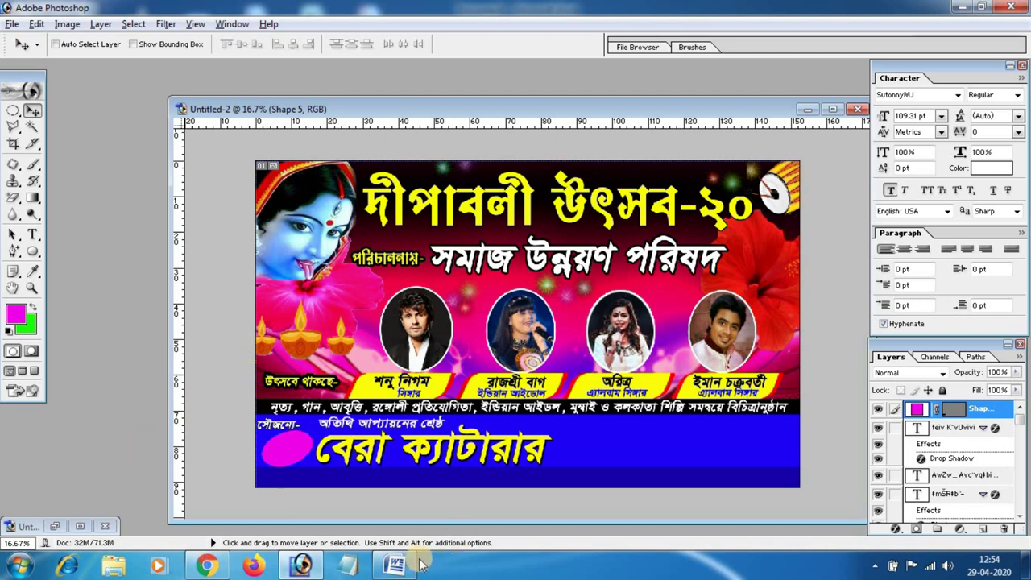
left_click(393, 566)
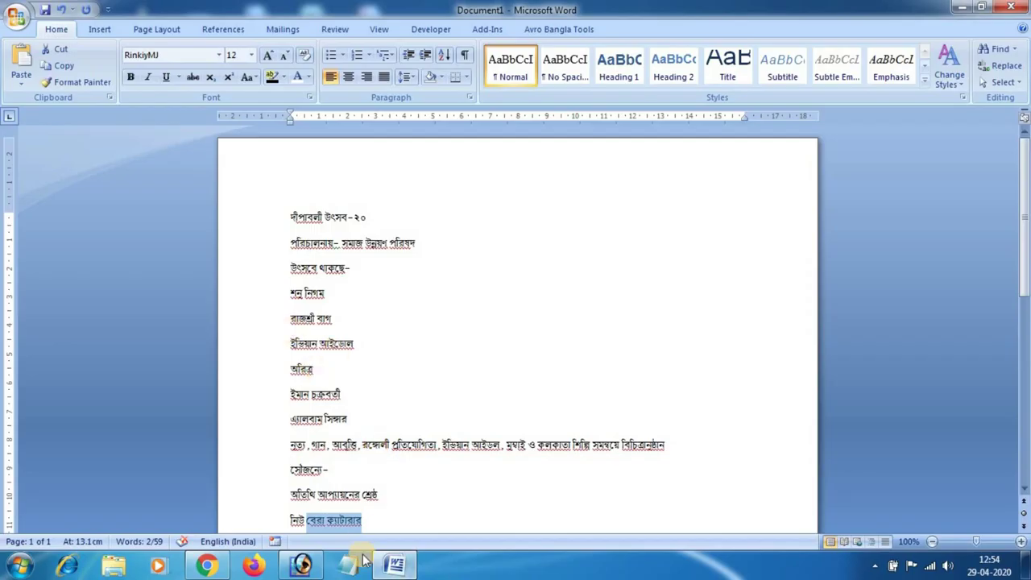
left_click_drag(292, 520, 305, 520)
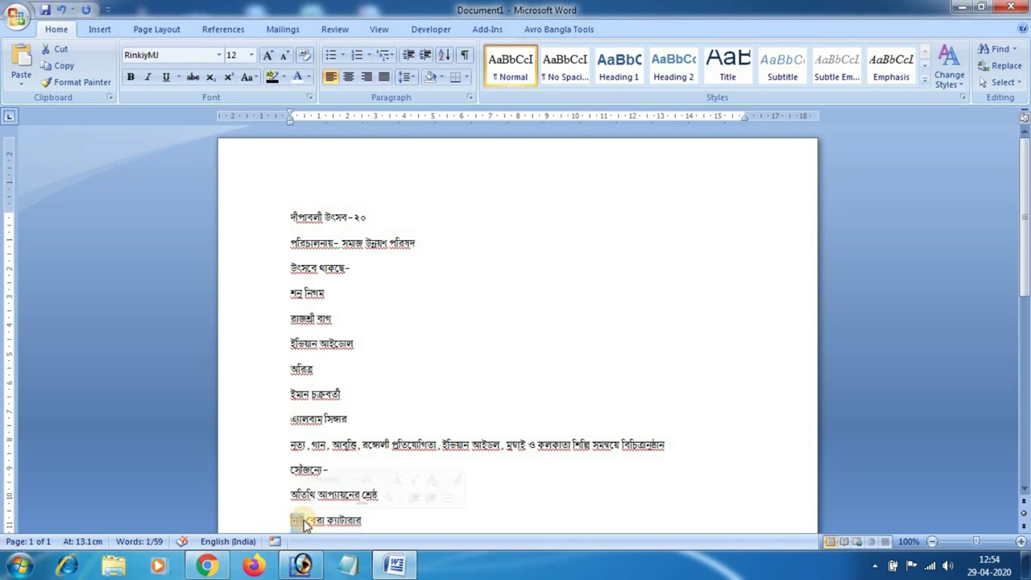
key("alt+Tab")
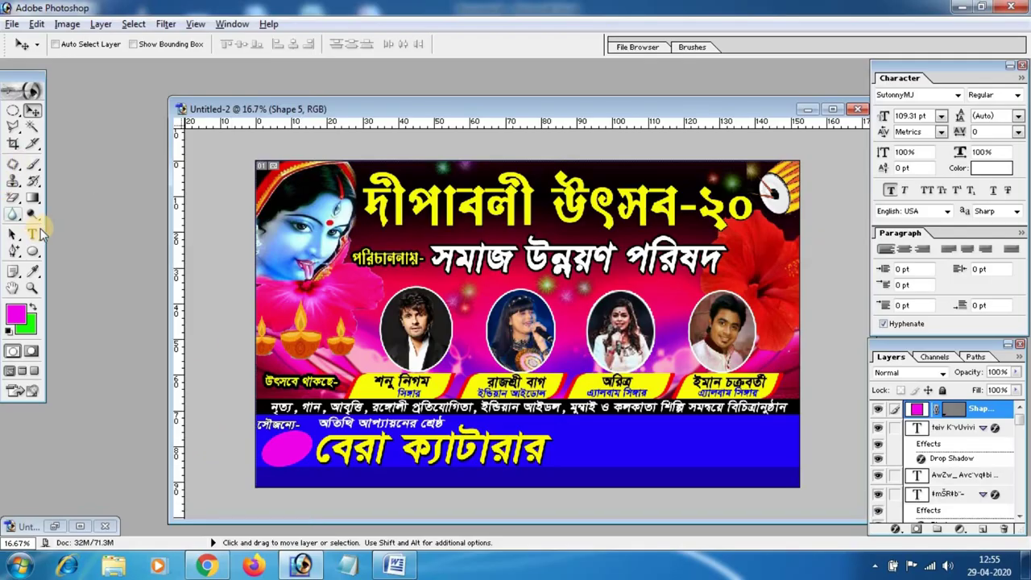
- Type the word নিউ inside the pink ellipse
left_click(33, 236)
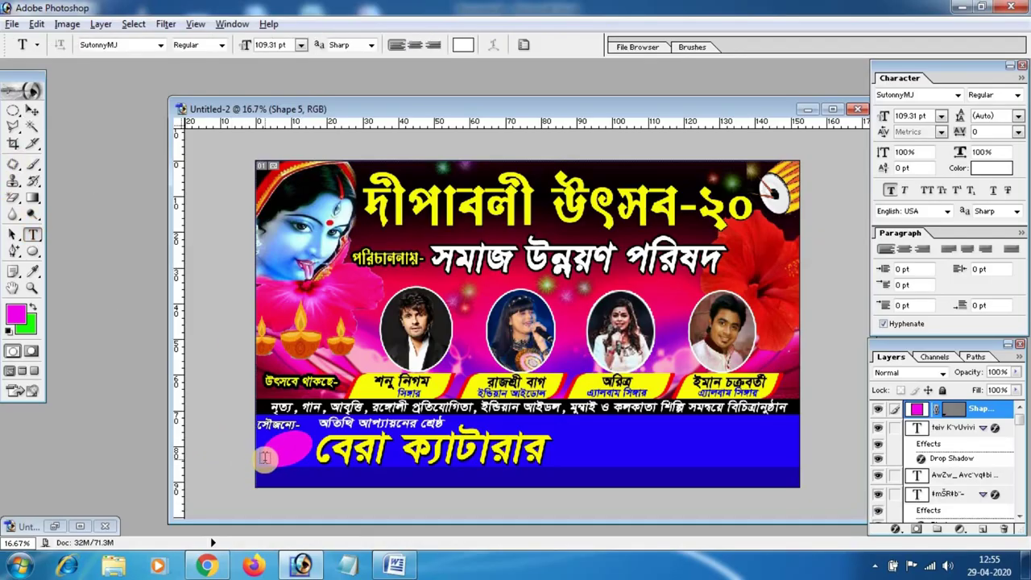
left_click(264, 458)
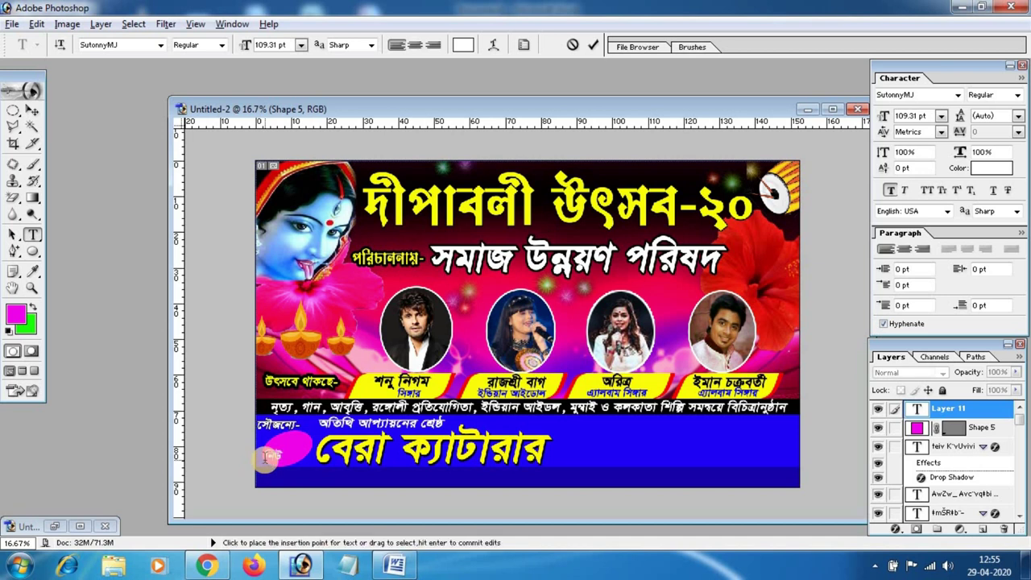
type("wbD")
left_click(30, 111)
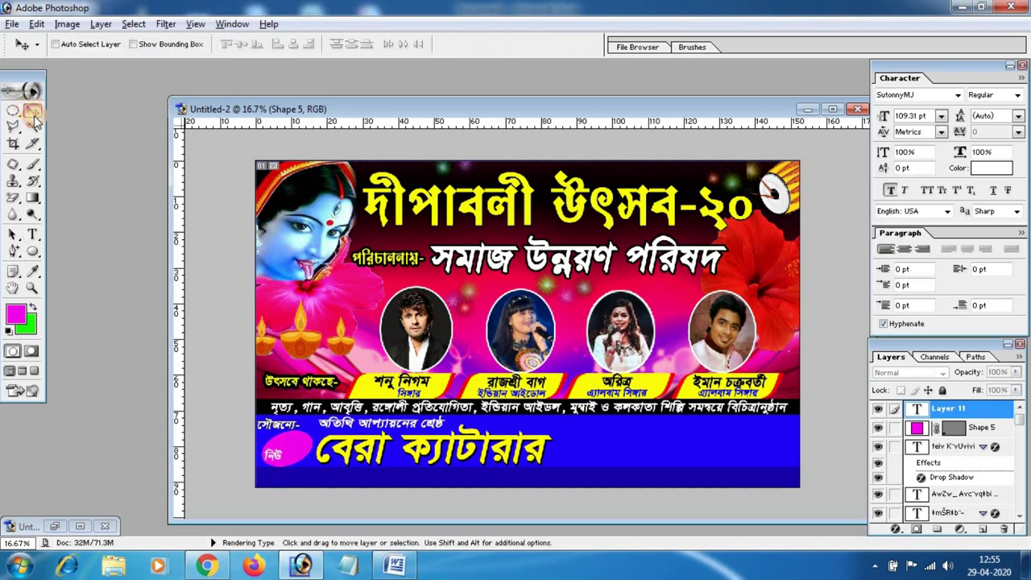
- Enlarge the নিউ text to fit the ellipse
key("ctrl+t")
left_click_drag(287, 466, 316, 482)
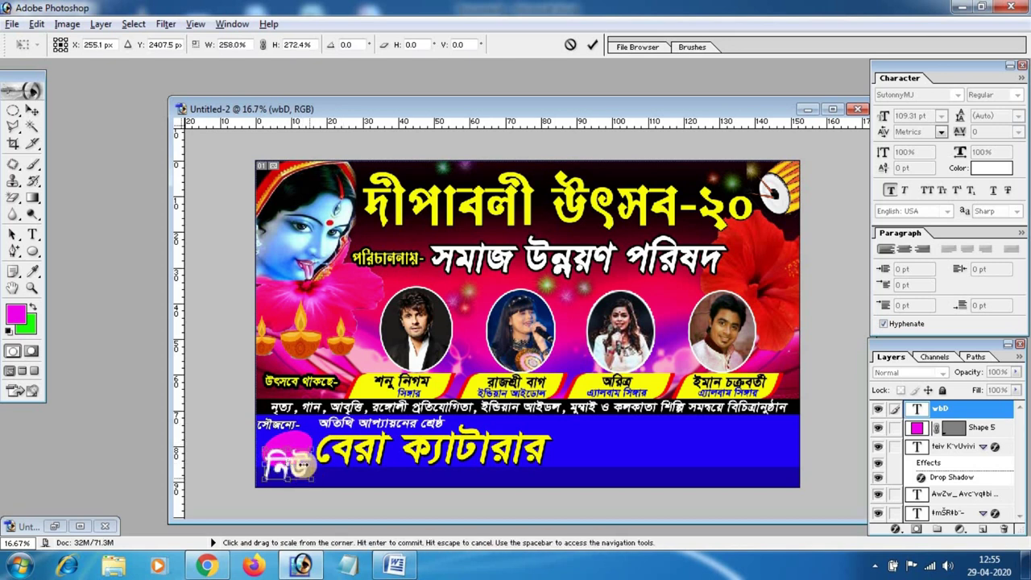
left_click_drag(311, 465, 321, 463)
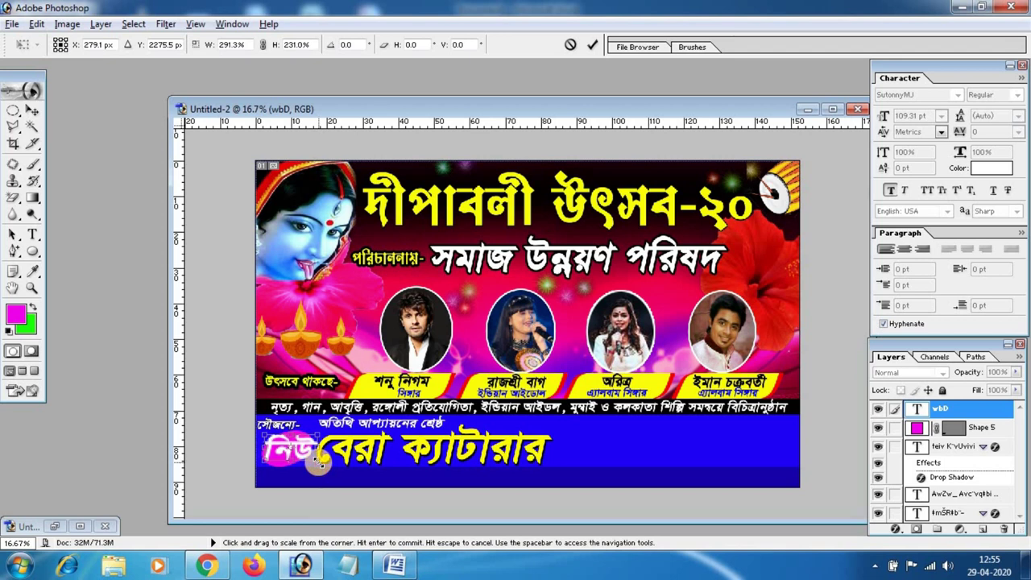
key("Return")
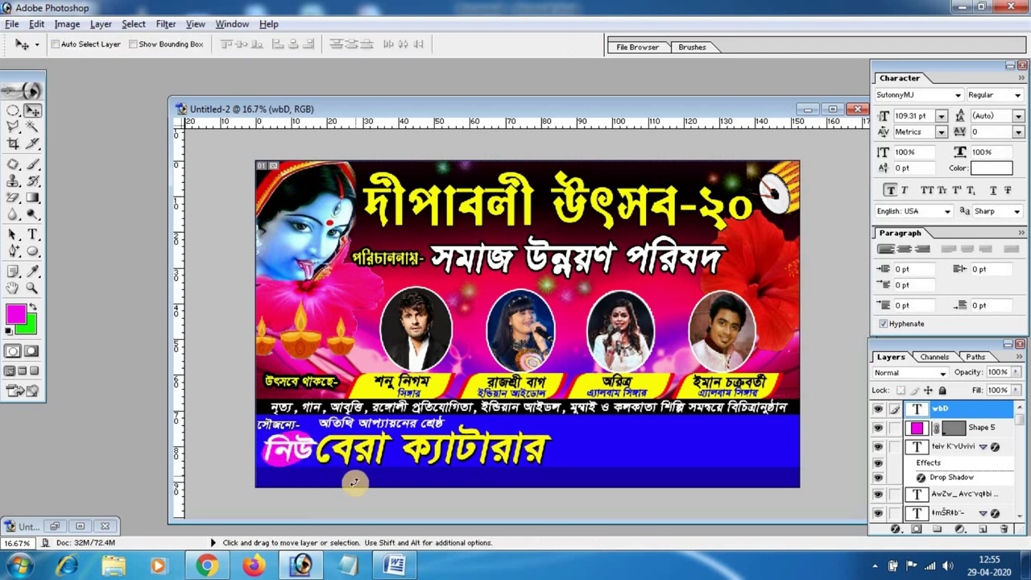
- Rotate the নিউ text about 30° counter-clockwise and shrink it slightly
key("ctrl+t")
left_click_drag(351, 471, 348, 444)
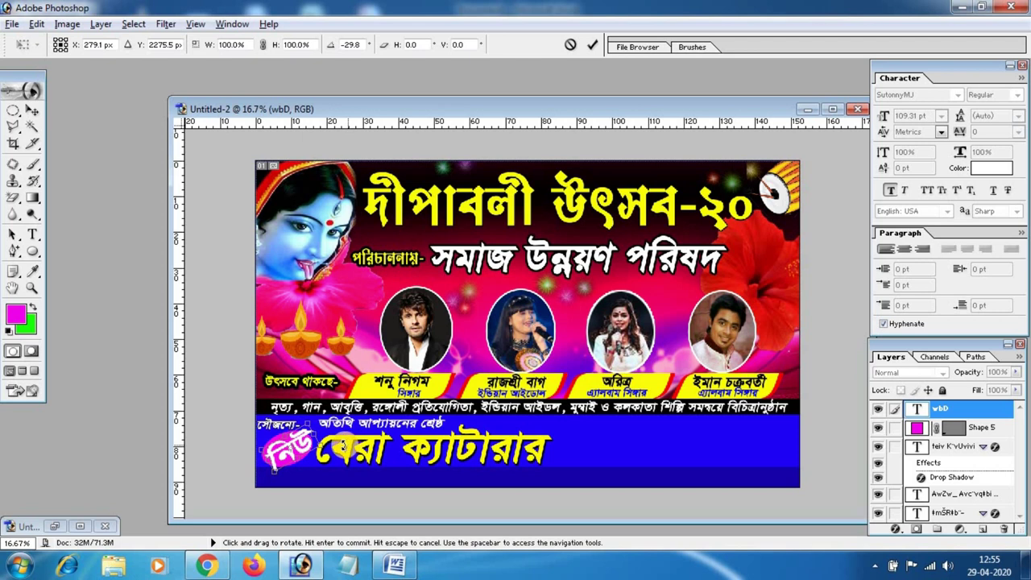
left_click_drag(314, 412, 301, 452)
key("Return")
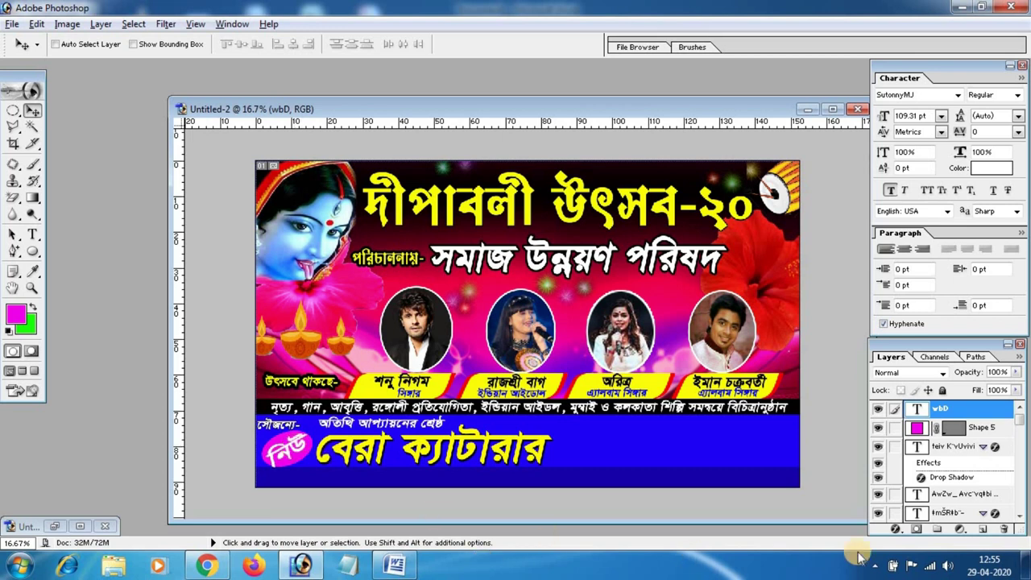
- Add a black Stroke layer effect of about 3 px to the নিউ text
left_click(899, 531)
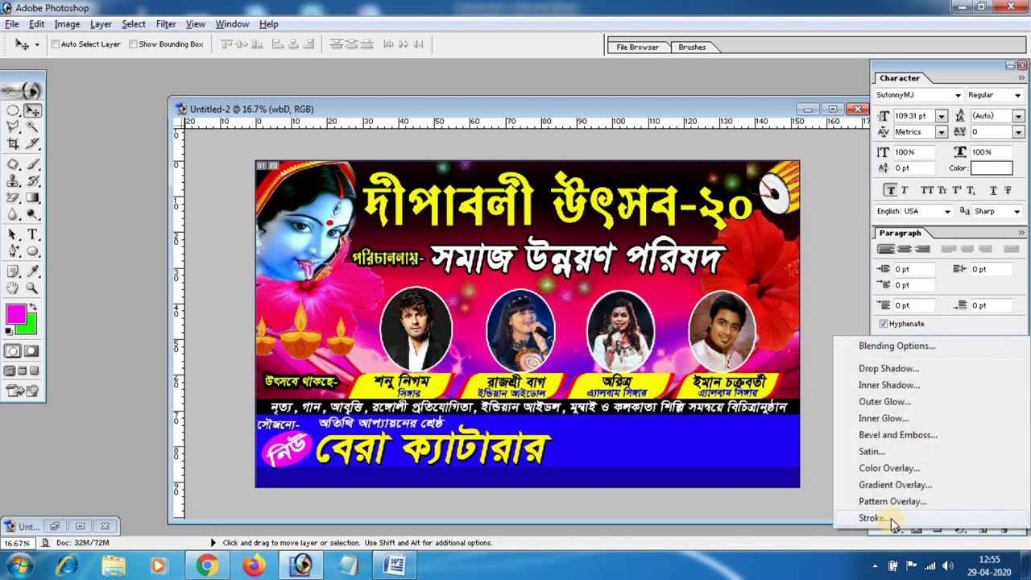
left_click(893, 521)
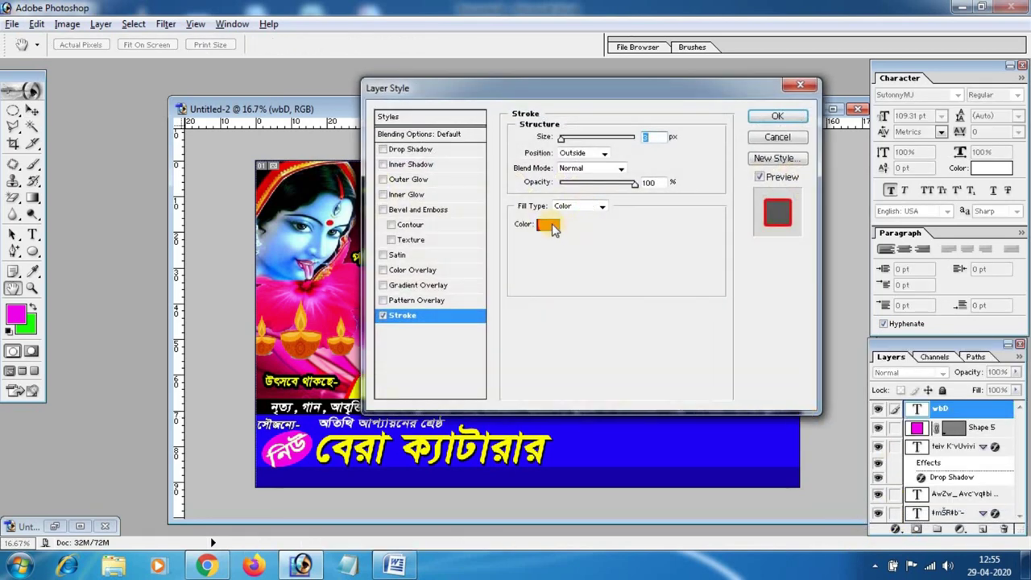
left_click(551, 226)
left_click(802, 272)
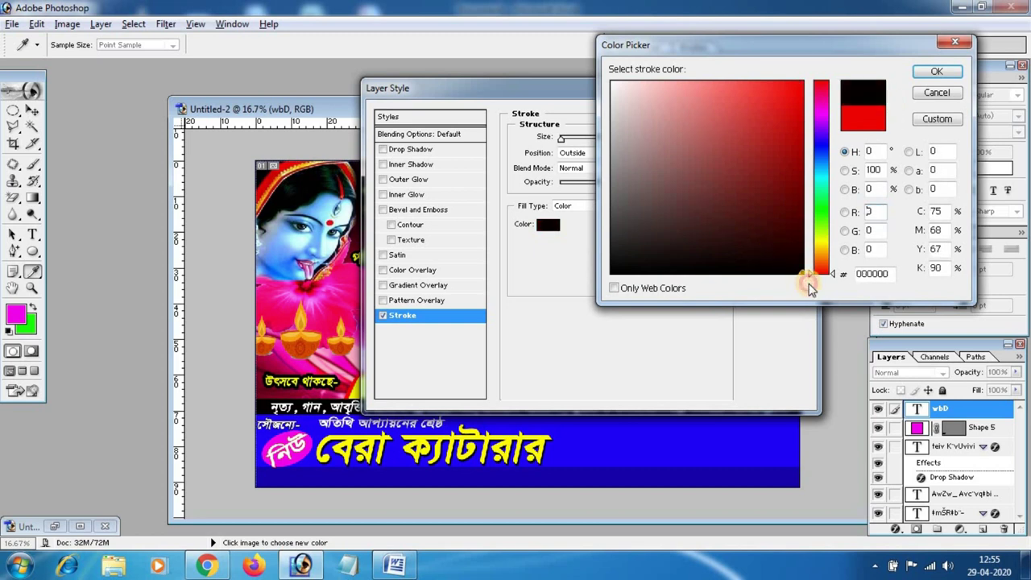
left_click(939, 72)
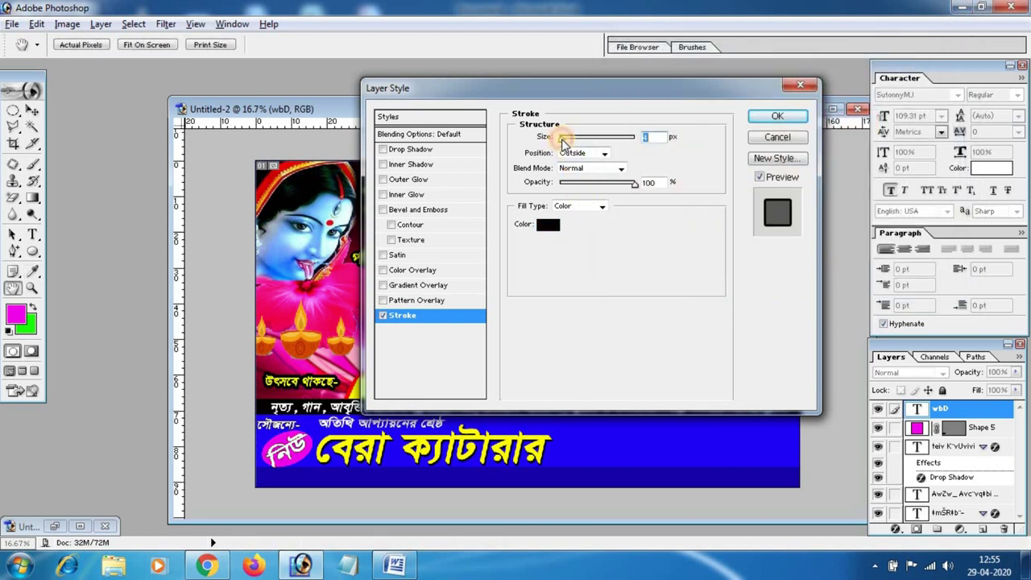
left_click_drag(567, 142, 570, 142)
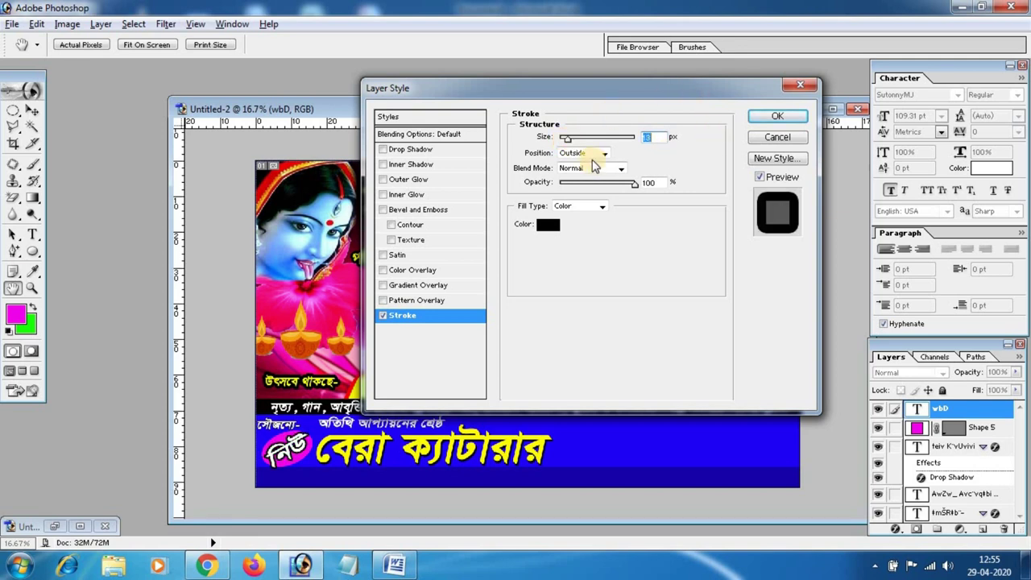
left_click_drag(565, 138, 567, 143)
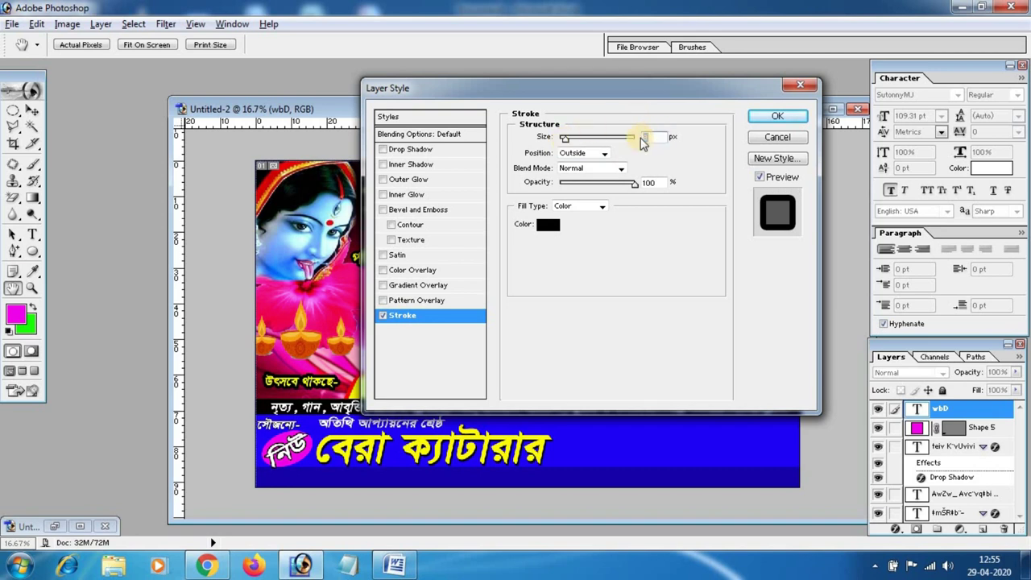
left_click(765, 118)
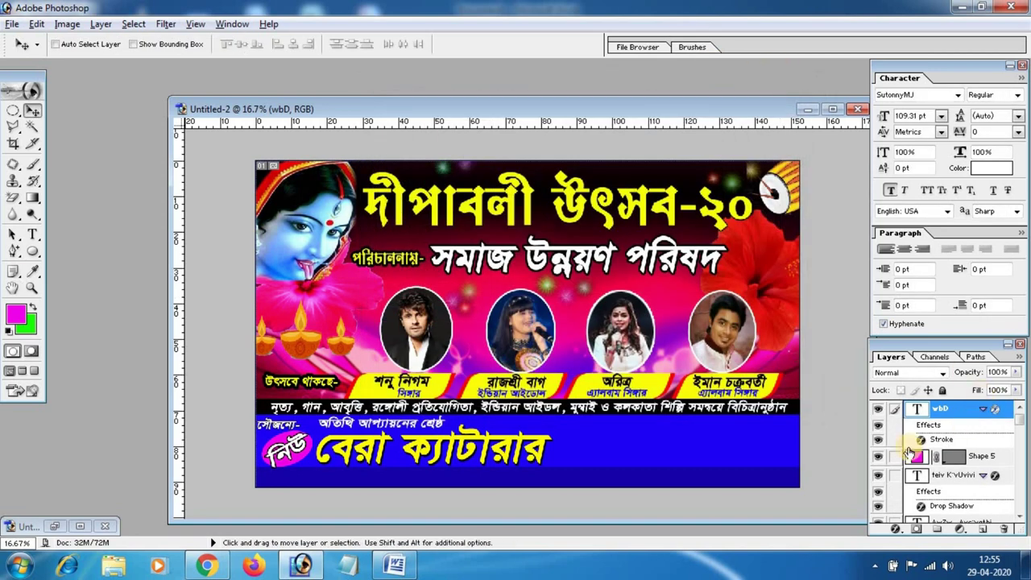
- Change the Shape 5 ellipse fill to bright magenta FF00BA
left_click(921, 459)
double_click(916, 457)
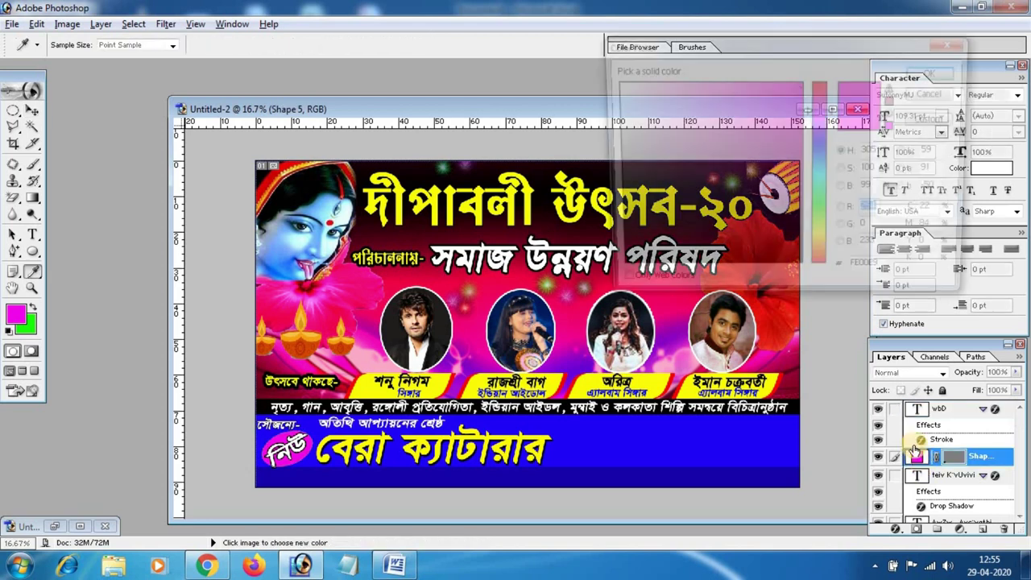
left_click(800, 142)
mouse_move(799, 142)
left_mouse_down()
mouse_move(794, 97)
mouse_move(804, 81)
mouse_move(821, 106)
left_mouse_up()
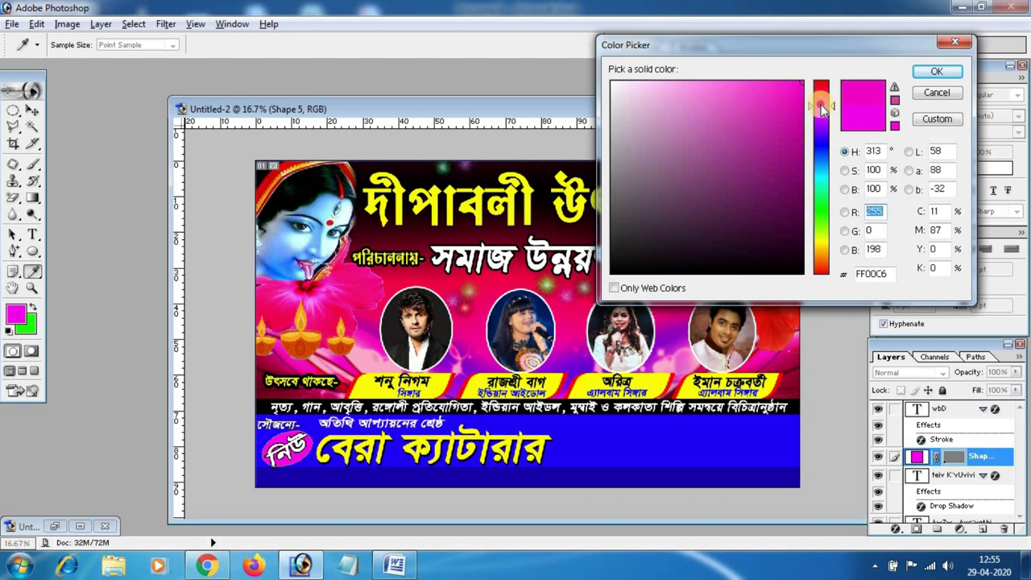
left_click(937, 72)
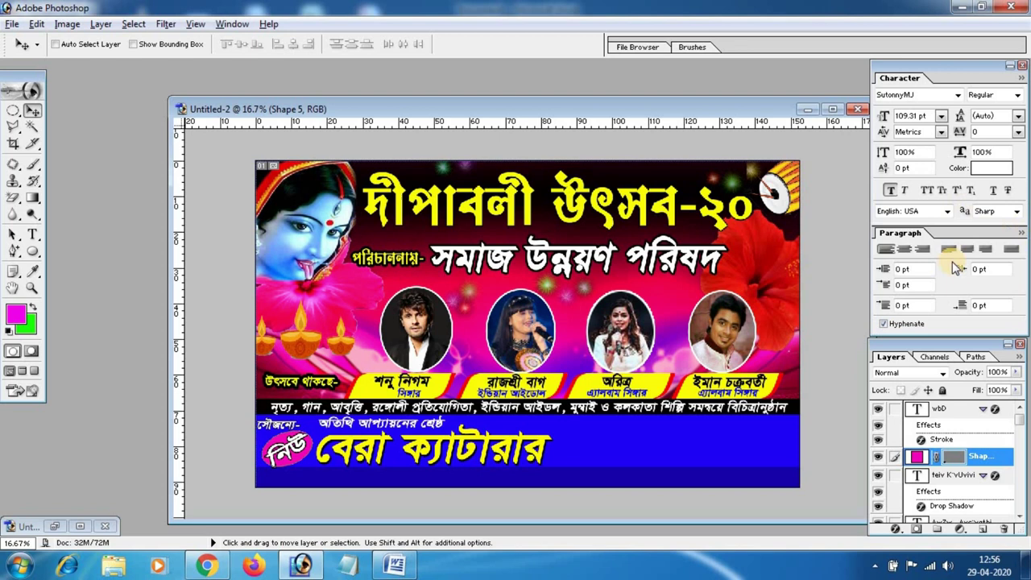
- Rotate the নিউ text about 8.4° clockwise
left_click(949, 412)
key("ctrl+t")
left_click_drag(346, 426, 351, 432)
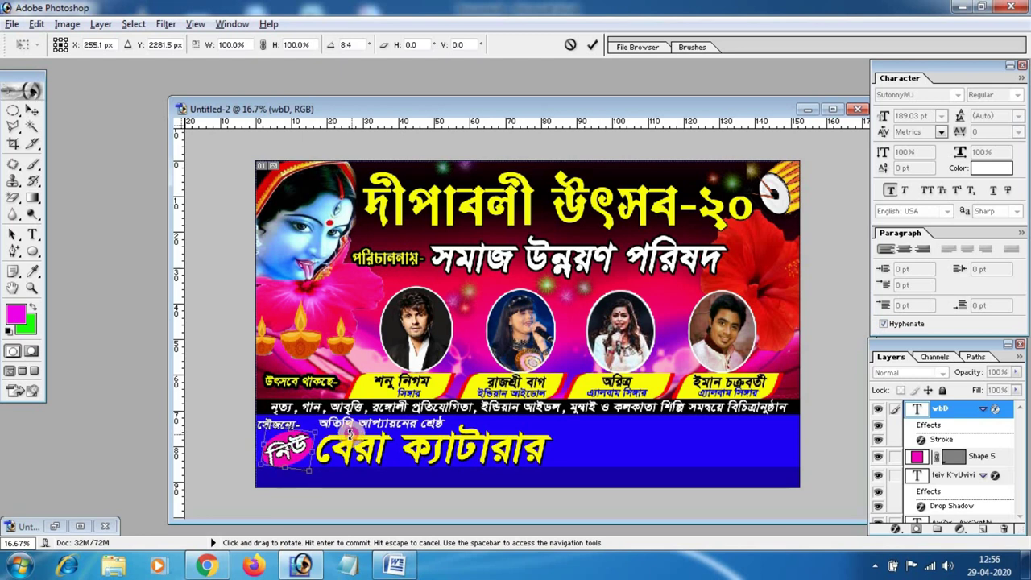
left_click_drag(349, 436, 355, 441)
key("Return")
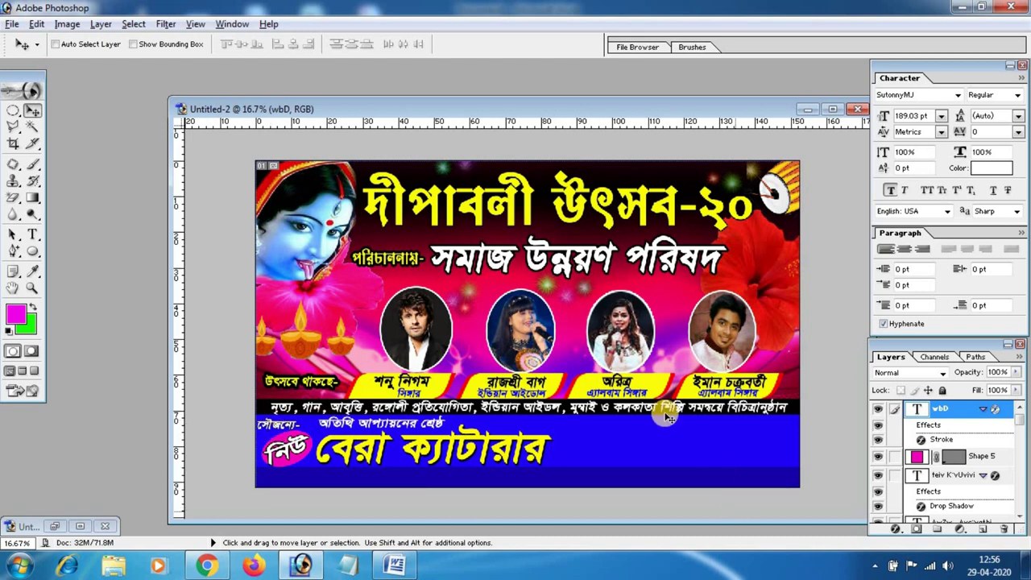
- Draw a short white vertical line beside the caterer name
left_click(36, 253)
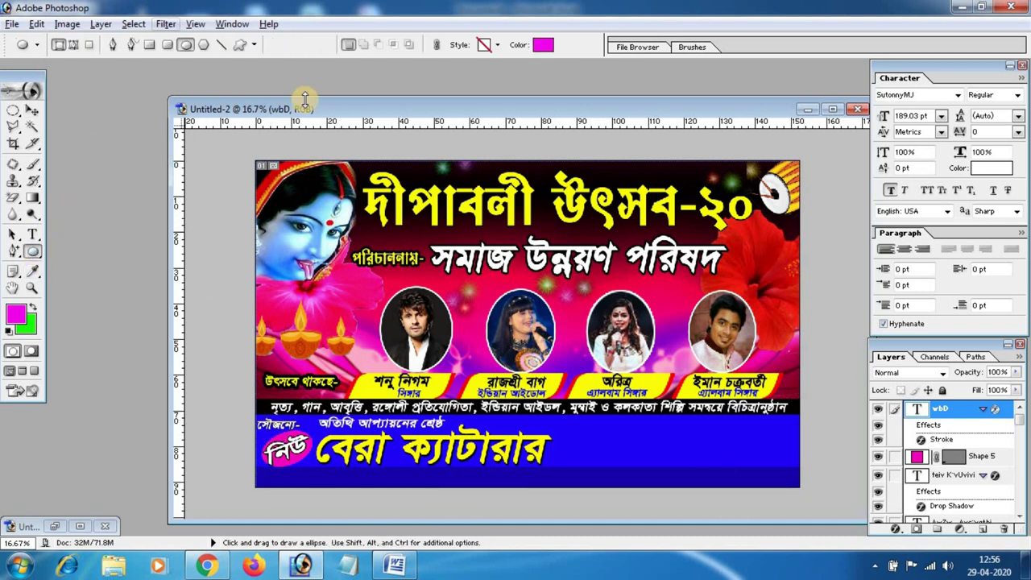
left_click(220, 45)
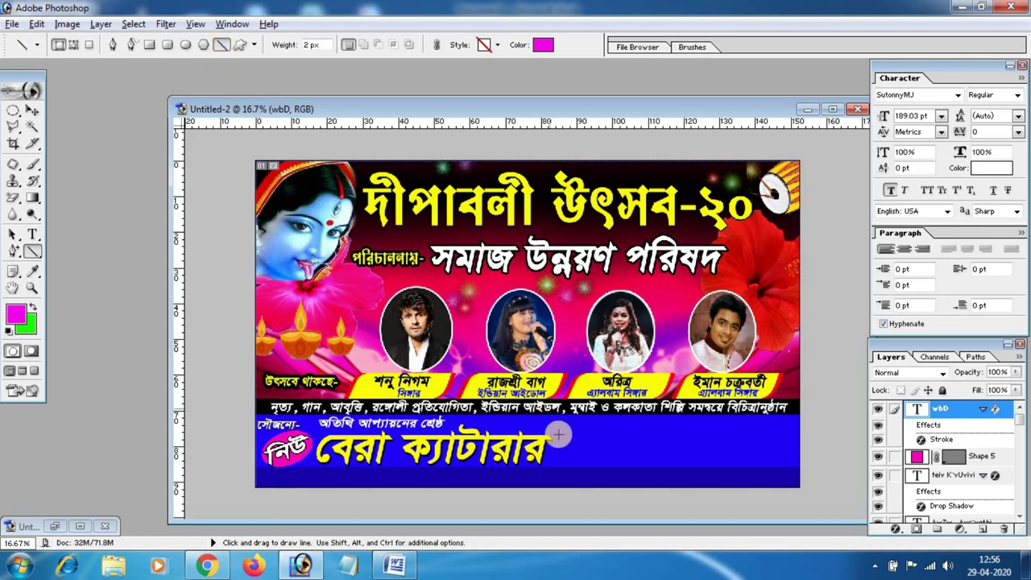
left_click_drag(559, 428, 559, 458)
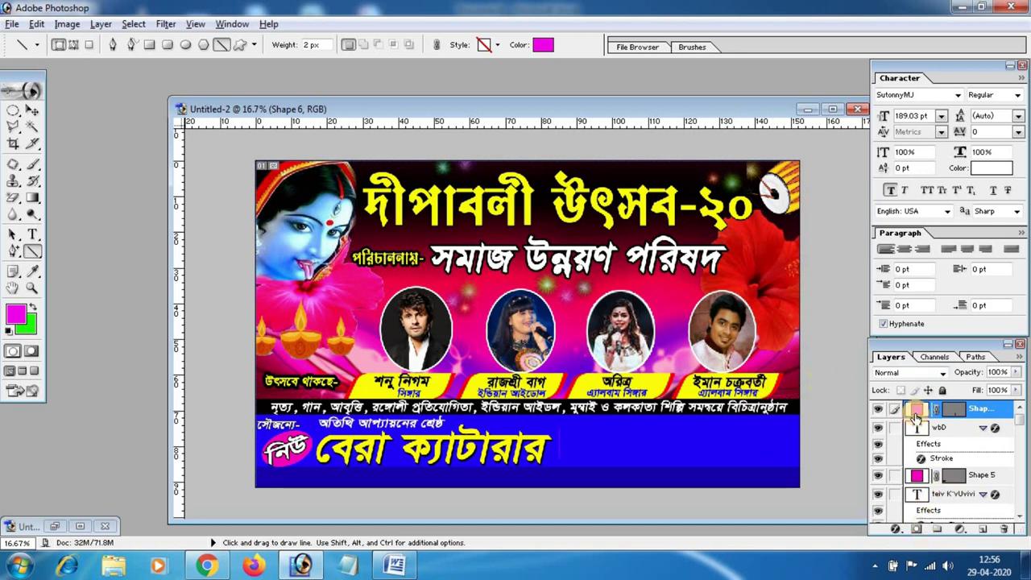
double_click(916, 411)
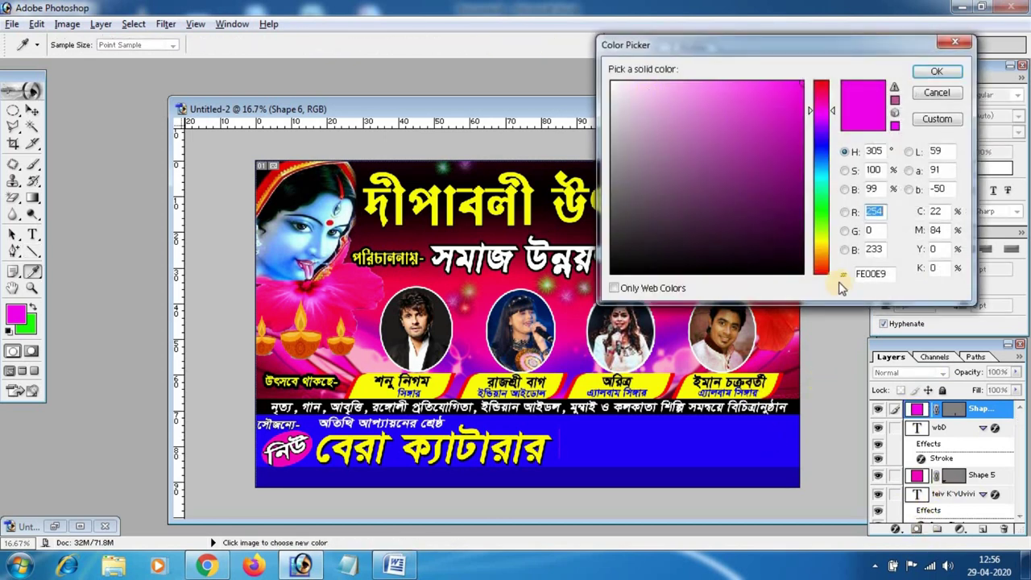
left_click(611, 81)
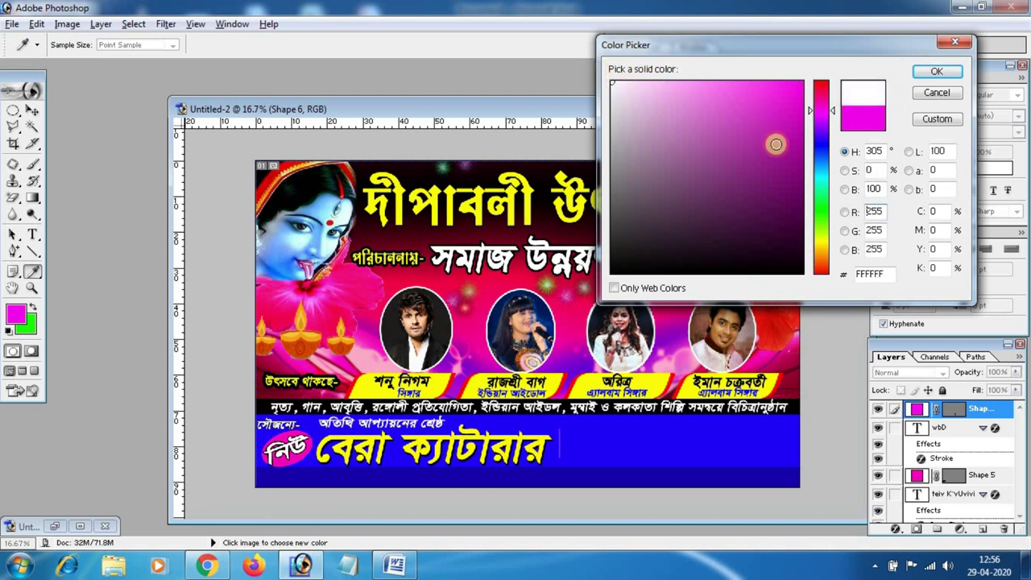
left_click(922, 74)
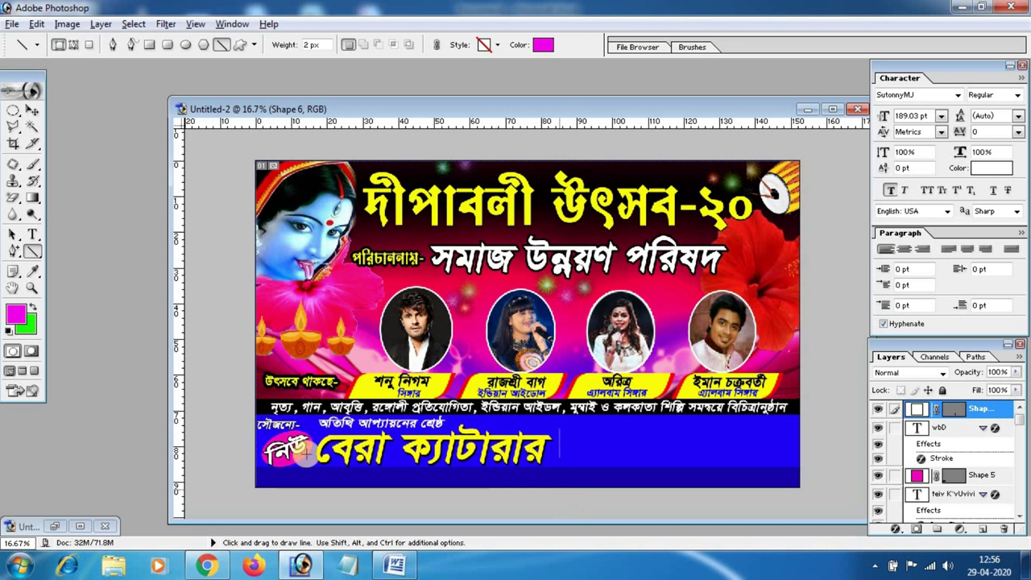
- Stretch the white divider line taller on the footer
left_click(30, 113)
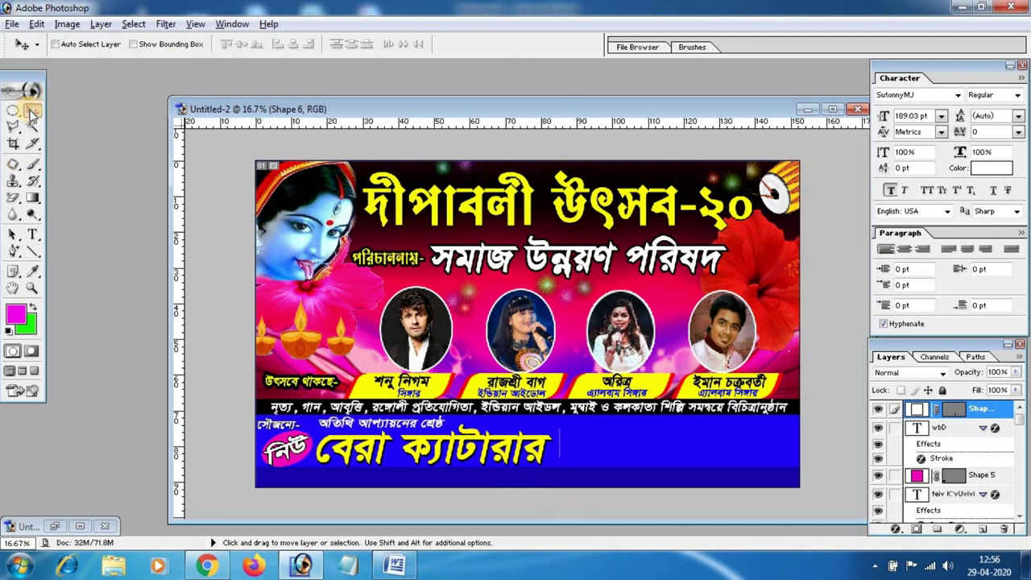
key("ctrl+t")
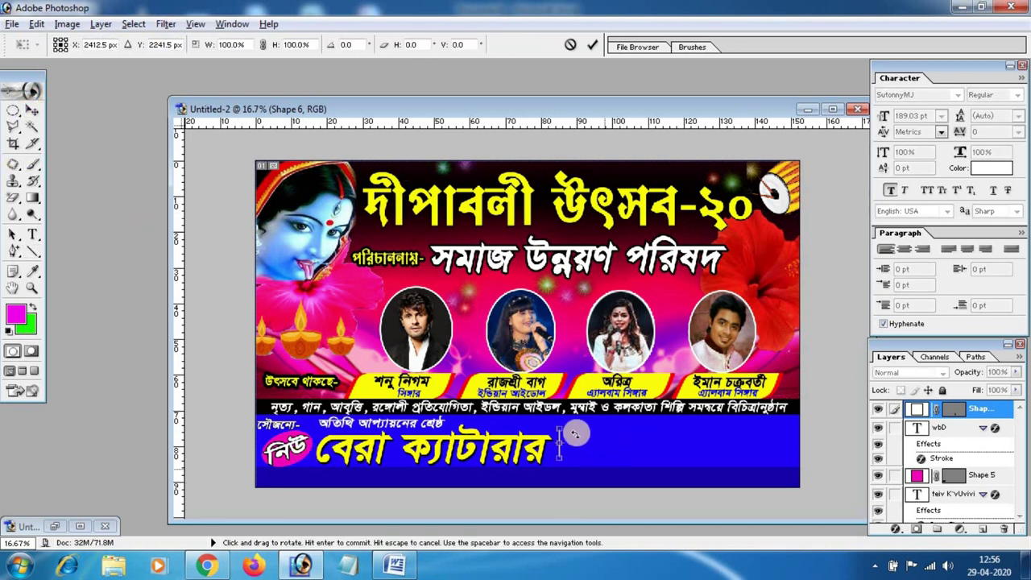
mouse_move(564, 429)
left_mouse_down()
mouse_move(564, 417)
mouse_move(561, 465)
left_mouse_up()
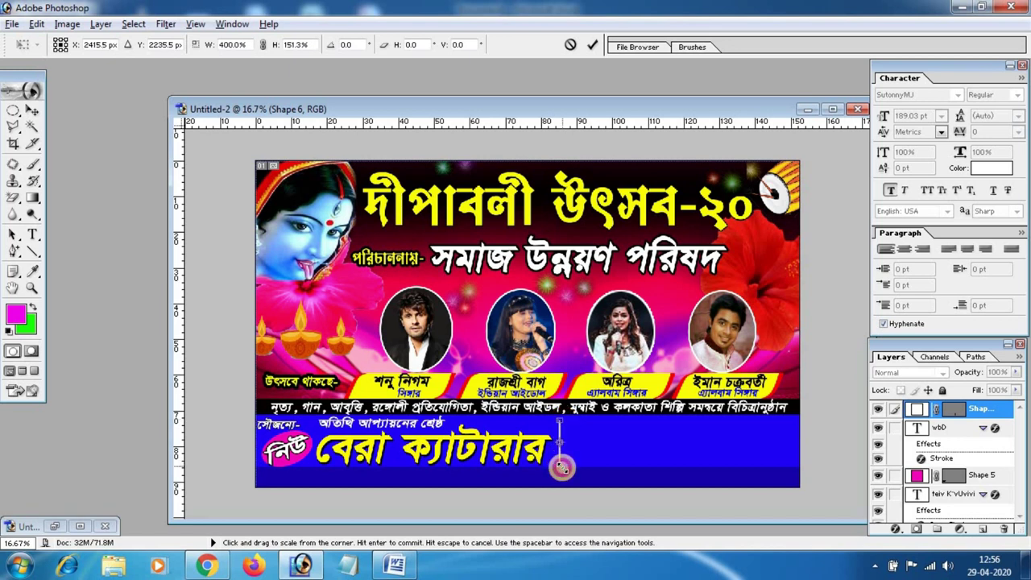
left_click_drag(561, 465, 563, 464)
key("Return")
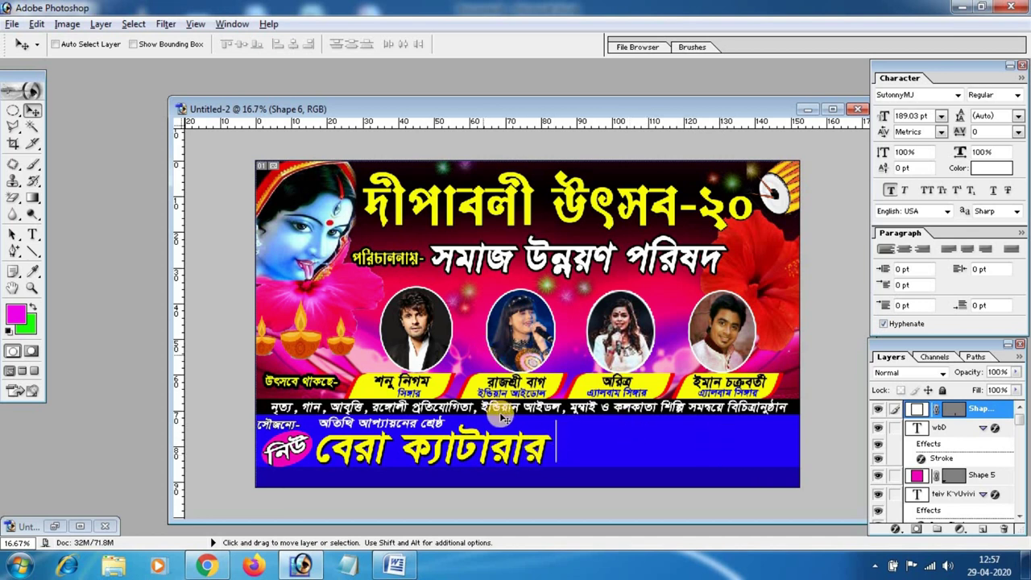
- Select the caterer name text layer and start scaling it down slightly
right_click(514, 451)
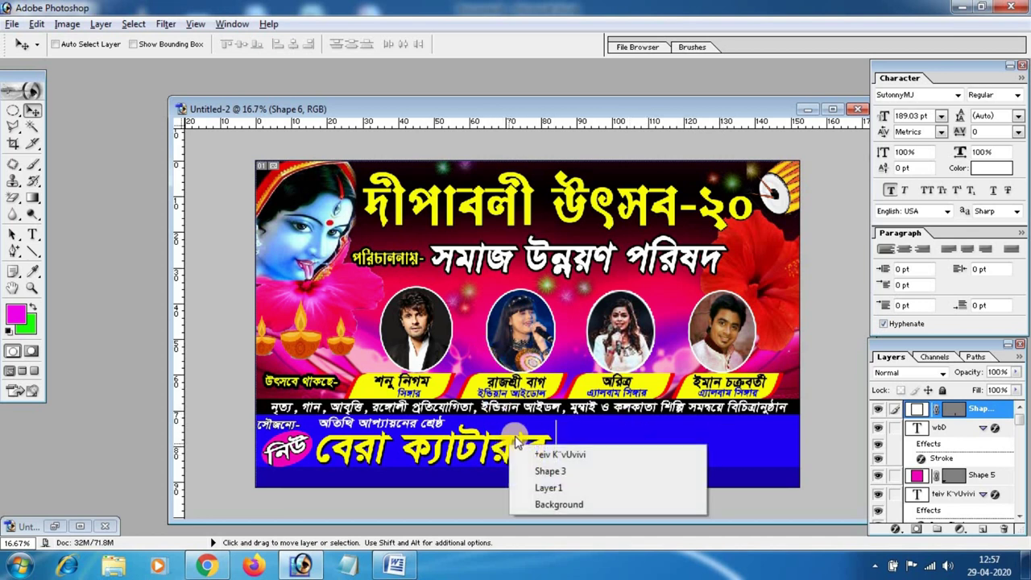
left_click(541, 460)
key("ctrl+t")
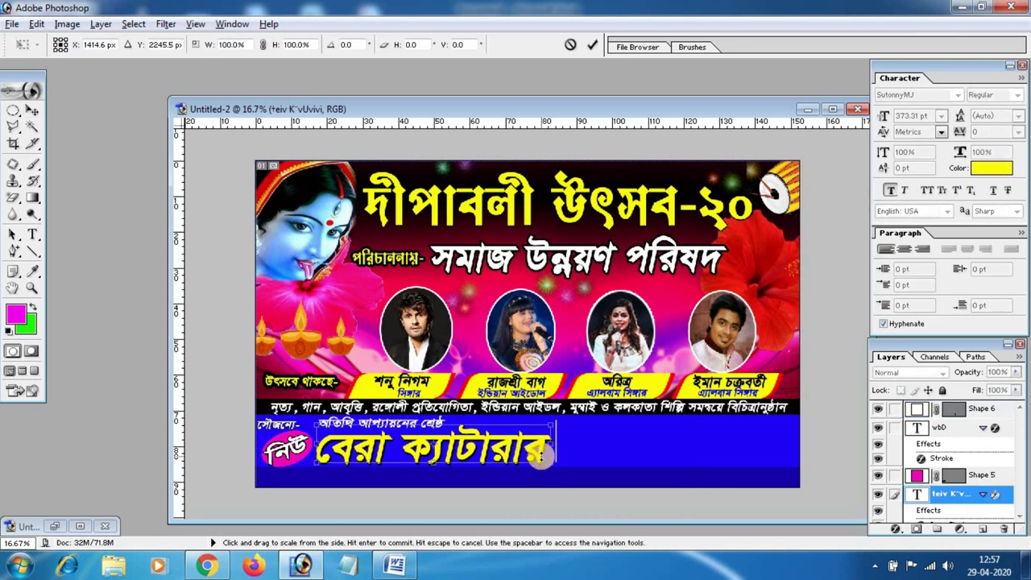
left_click_drag(547, 457, 544, 459)
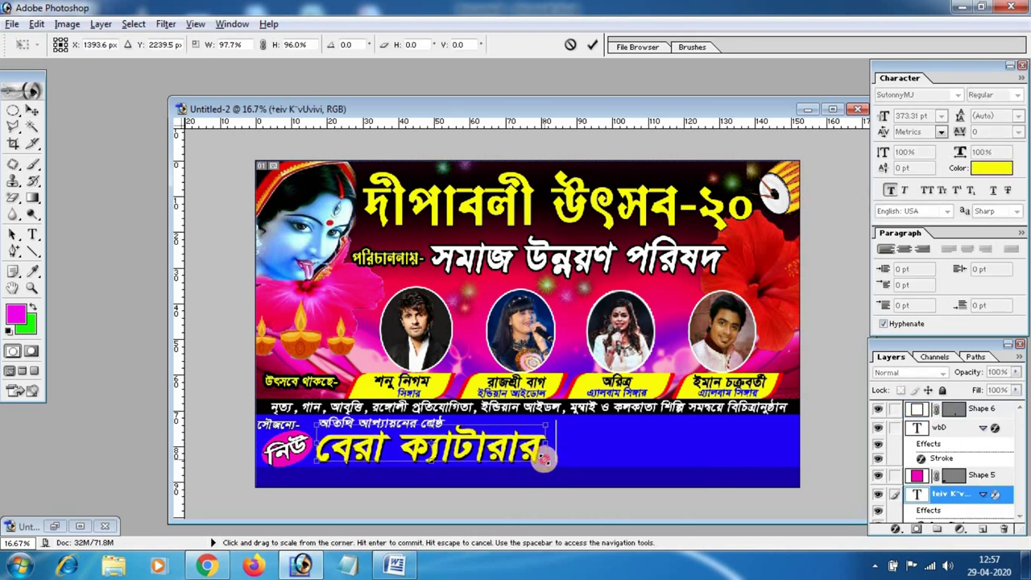
- Commit the caterer name's slight resize and switch to the Word banner-text document
left_click_drag(544, 459, 548, 457)
key("Return")
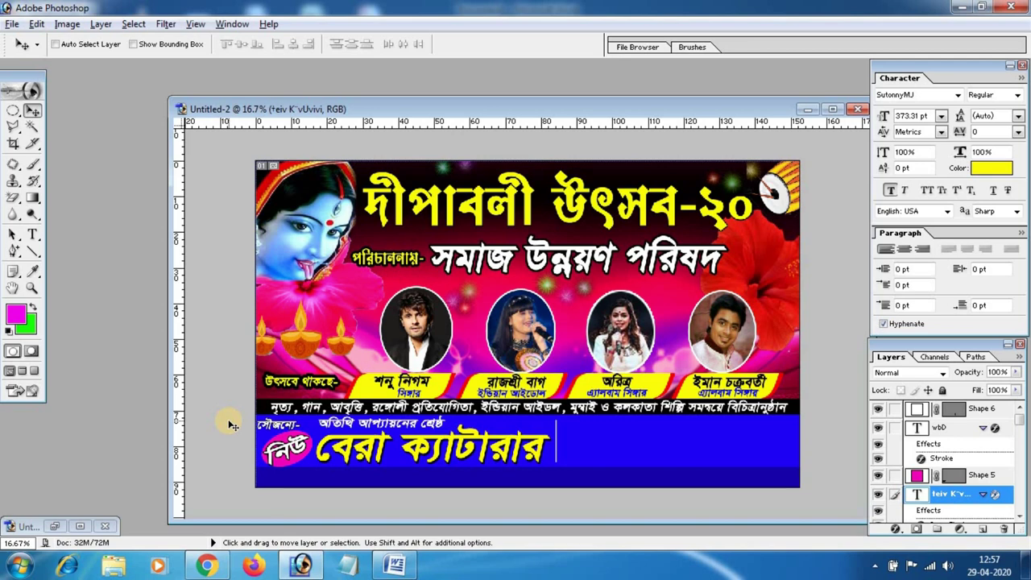
left_click(394, 565)
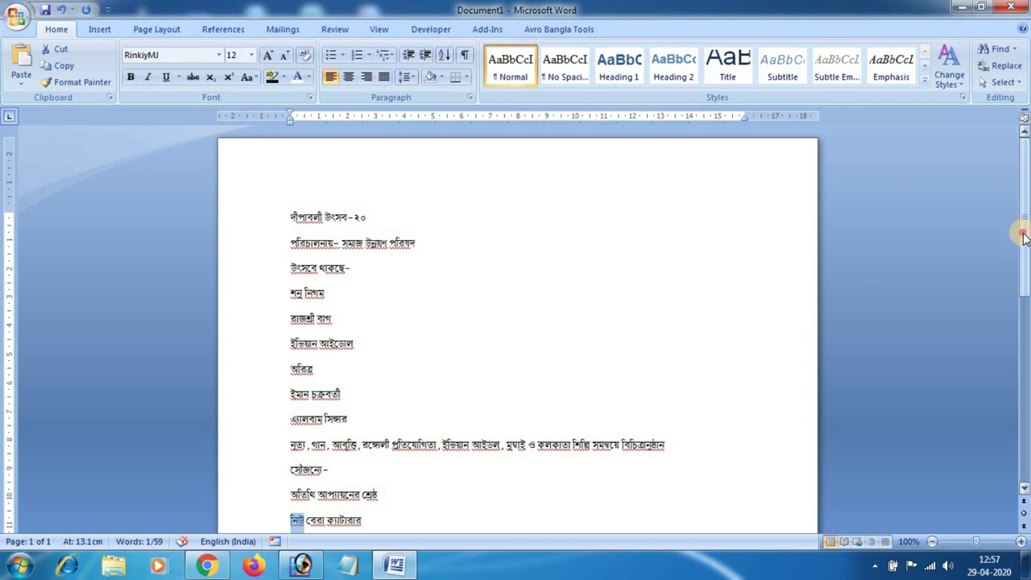
- Select and copy the address line in Word, then return to Photoshop
left_click_drag(1023, 235, 1023, 290)
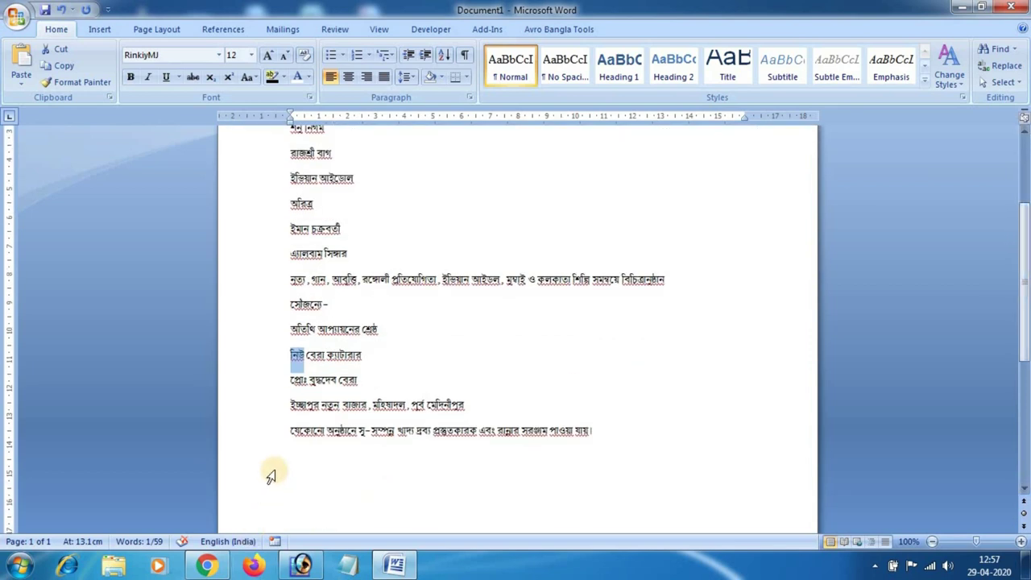
left_click_drag(290, 404, 469, 403)
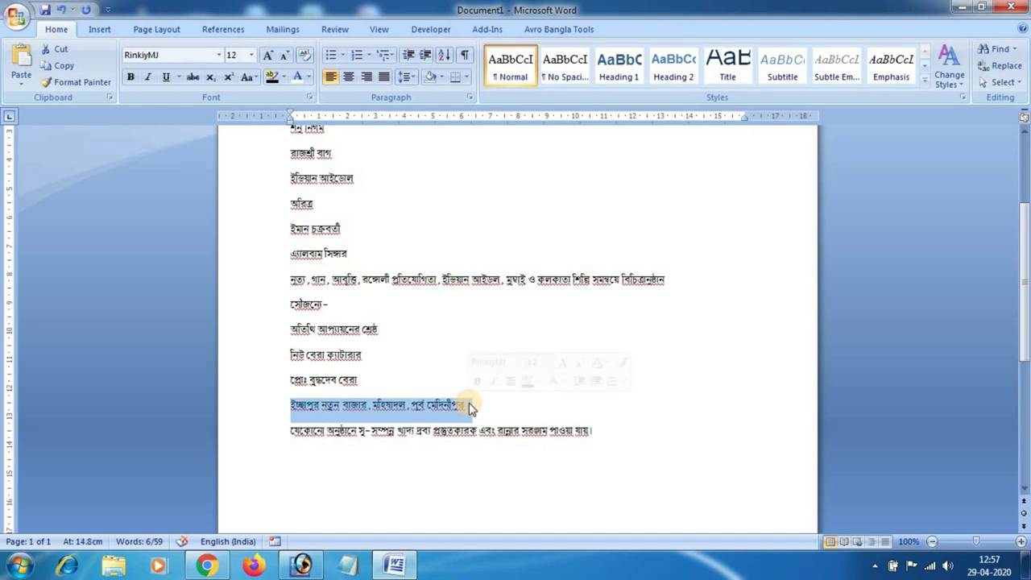
key("alt+Tab")
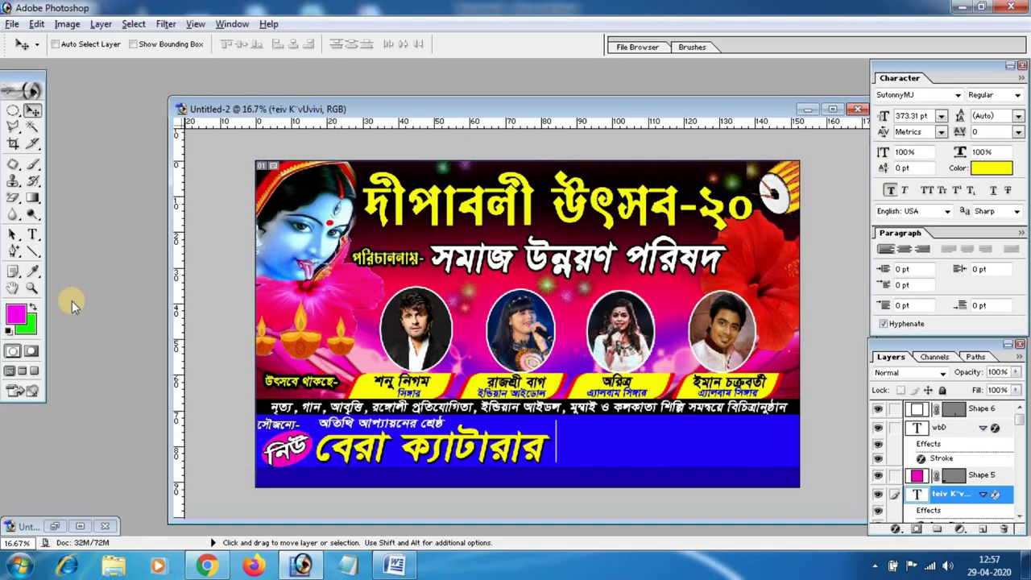
- Paste the copied address as a new text layer on the blue footer
left_click(31, 234)
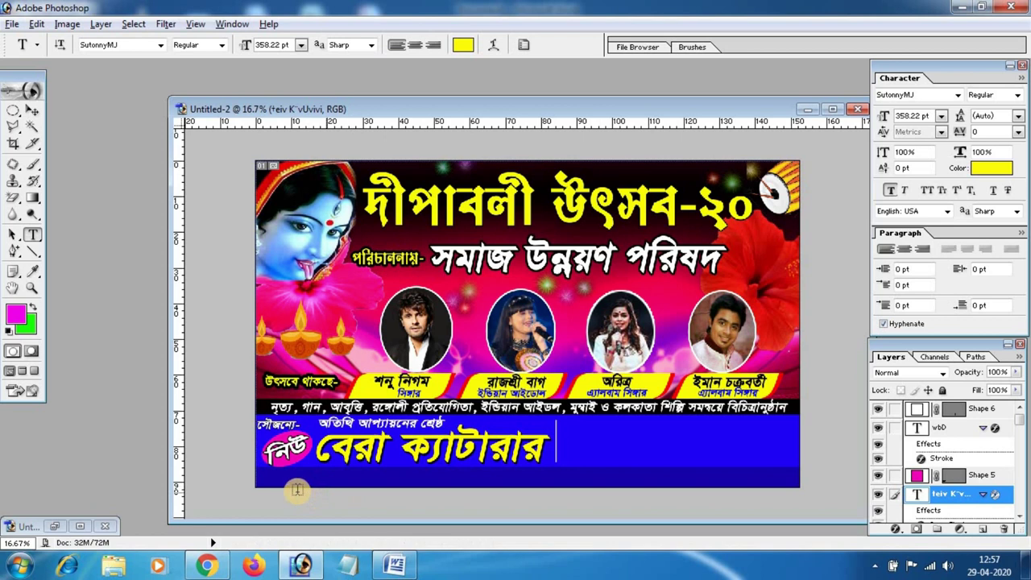
left_click(454, 481)
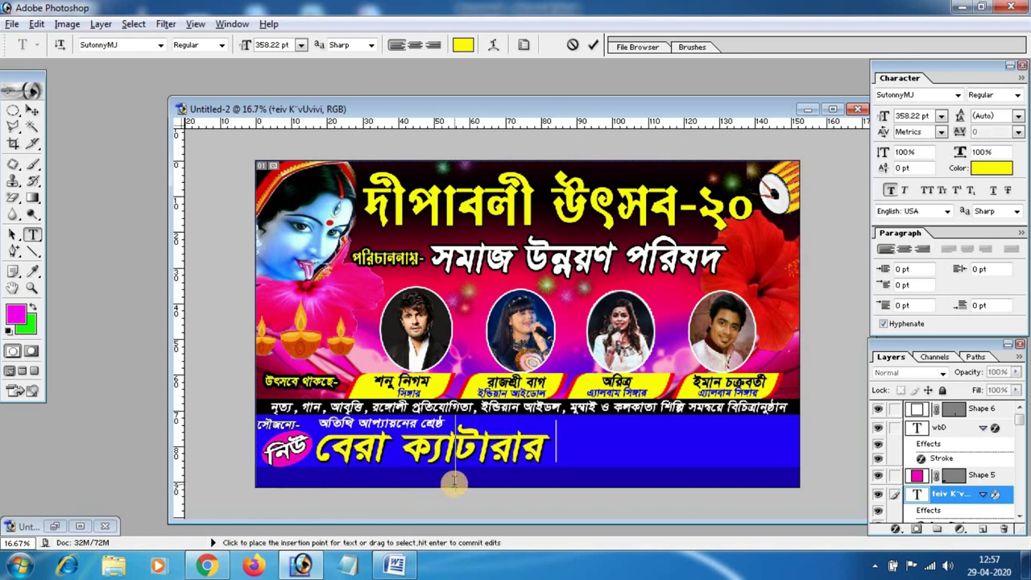
left_click(32, 110)
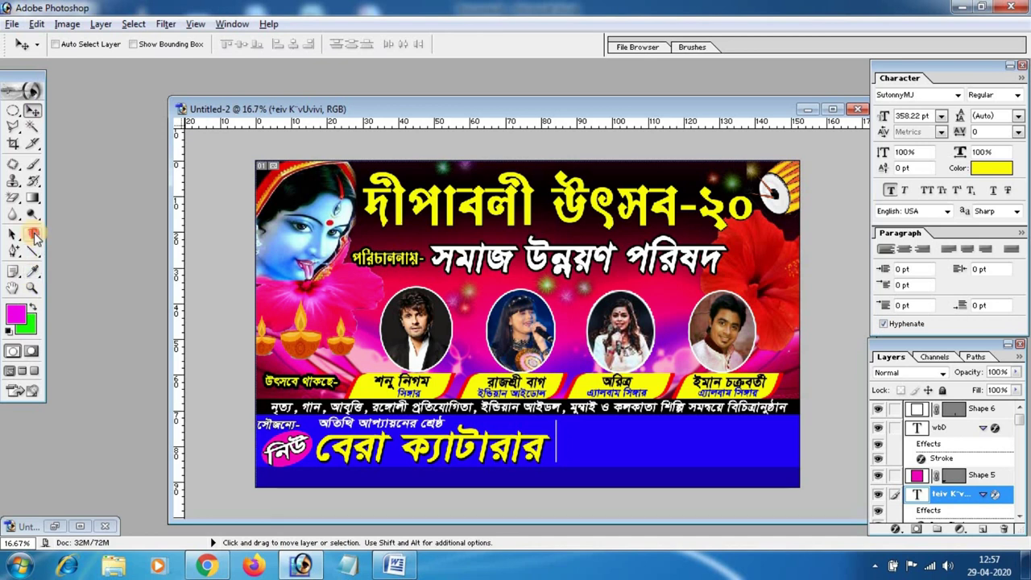
left_click(32, 234)
left_click(603, 445)
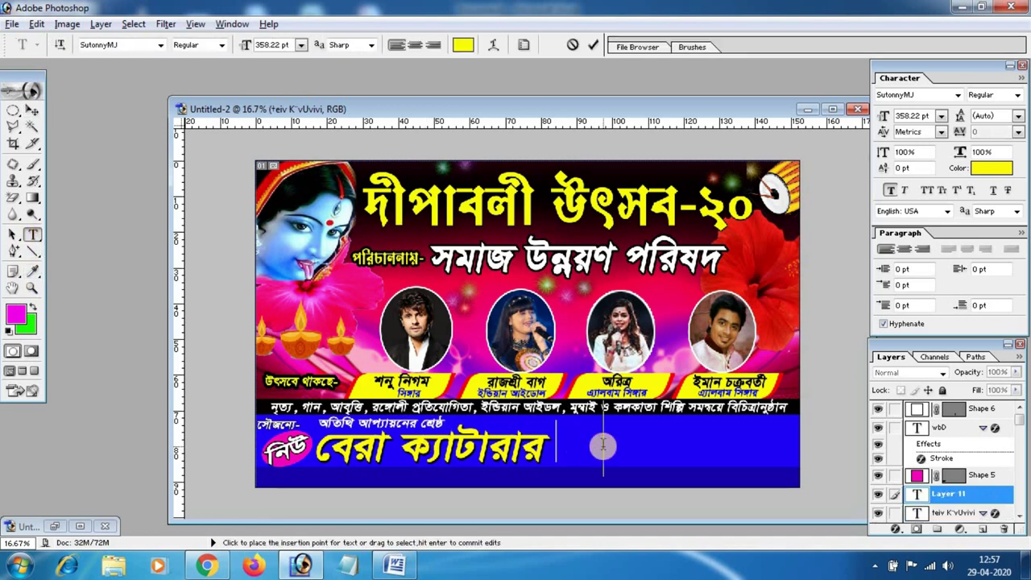
key("ctrl+v")
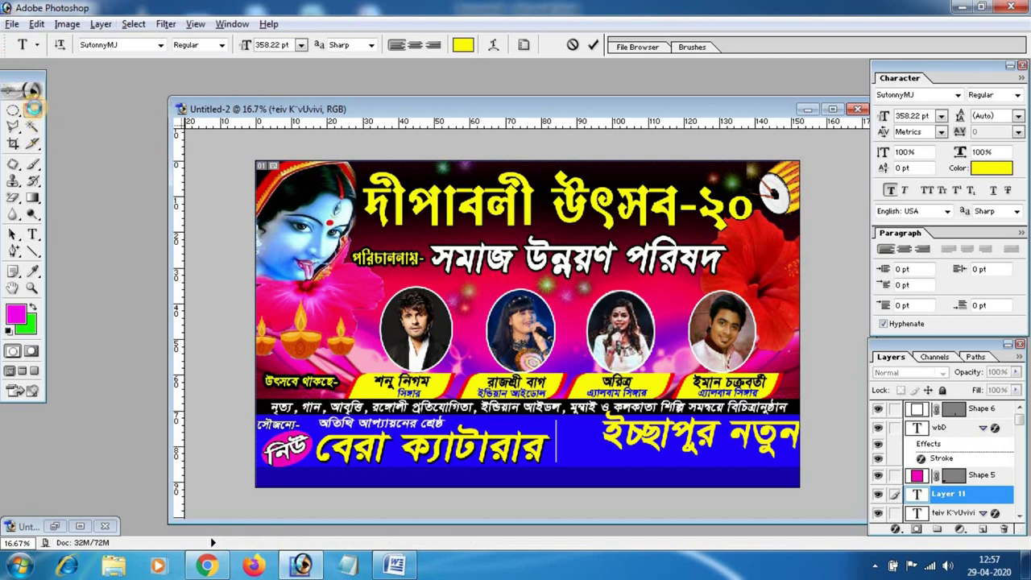
left_click(33, 110)
- Move and scale the address text to run along the footer's bottom edge
left_click_drag(659, 448, 327, 470)
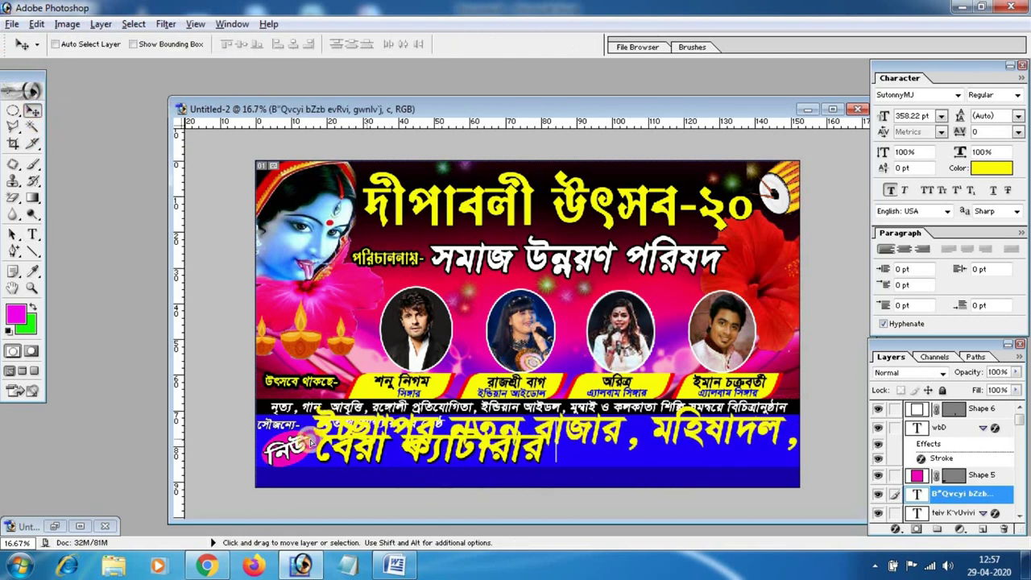
key("ctrl+t")
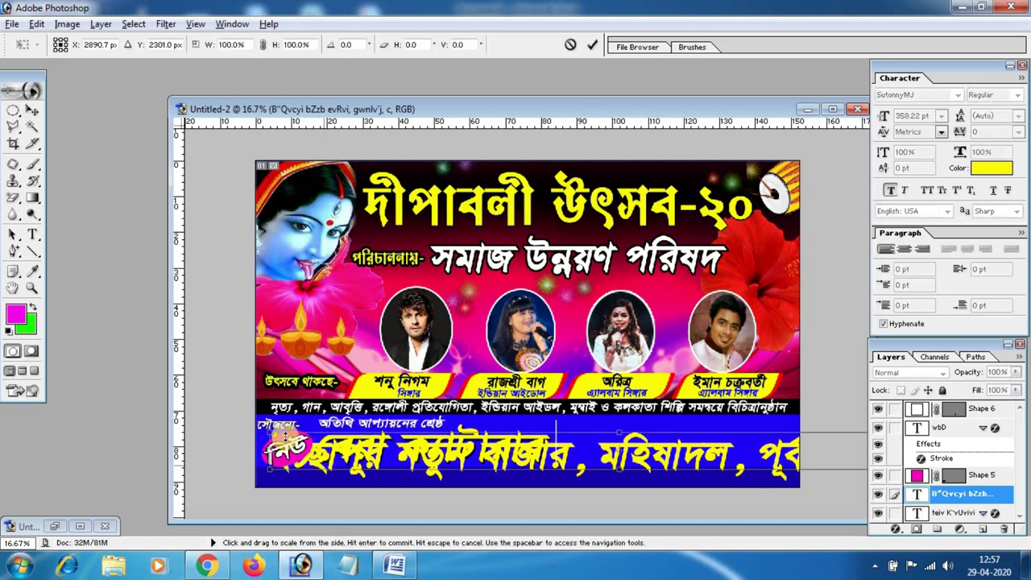
mouse_move(367, 422)
left_mouse_down()
mouse_move(455, 412)
mouse_move(617, 450)
mouse_move(301, 482)
left_mouse_up()
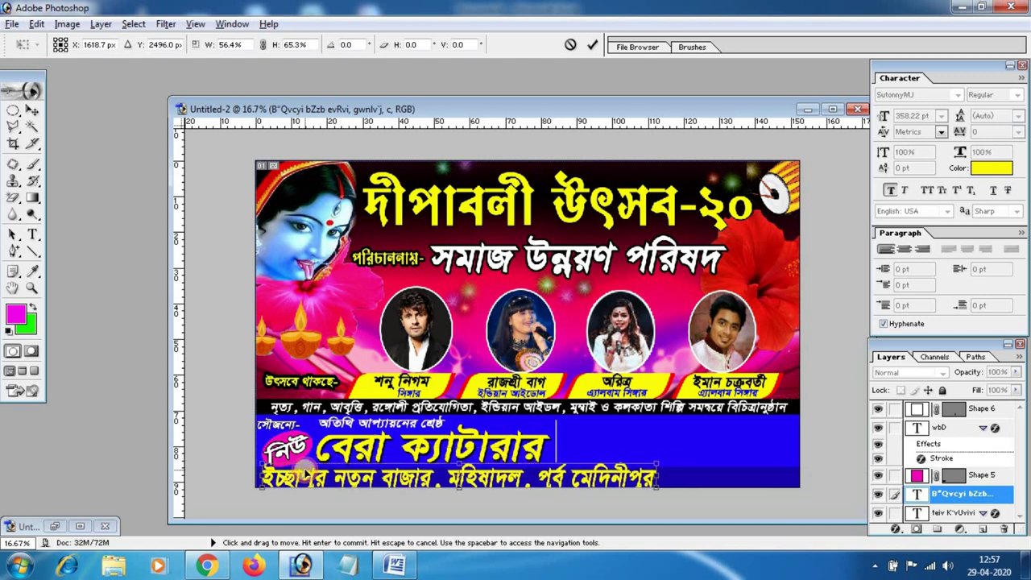
mouse_move(652, 481)
left_mouse_down()
mouse_move(609, 478)
mouse_move(662, 480)
left_mouse_up()
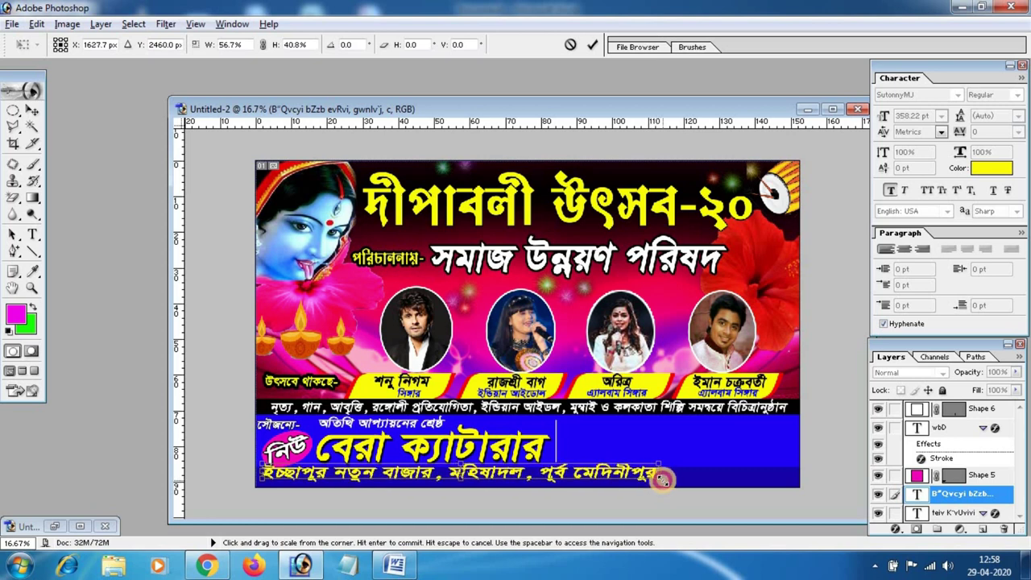
key("Return")
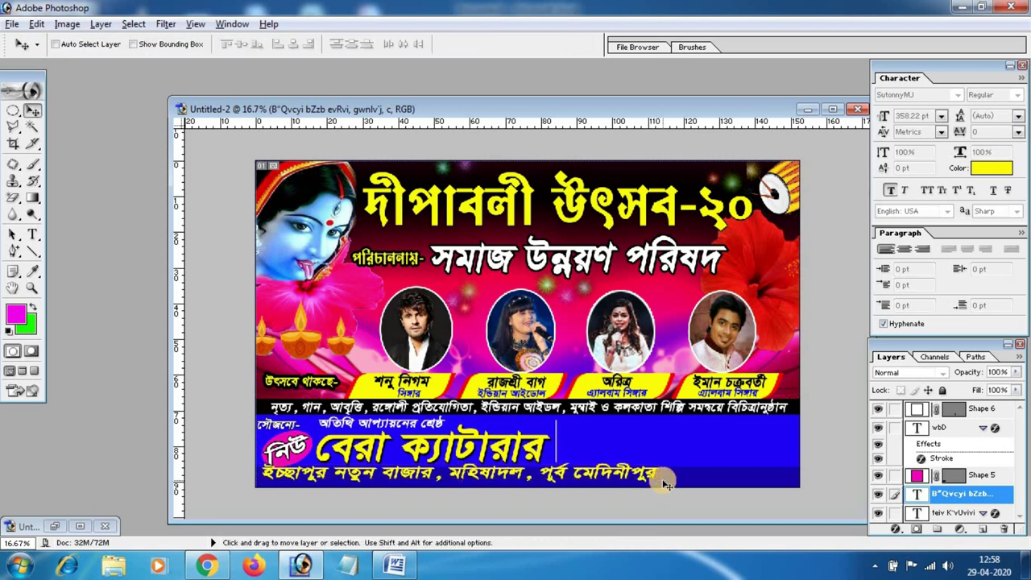
left_click_drag(662, 477, 666, 483)
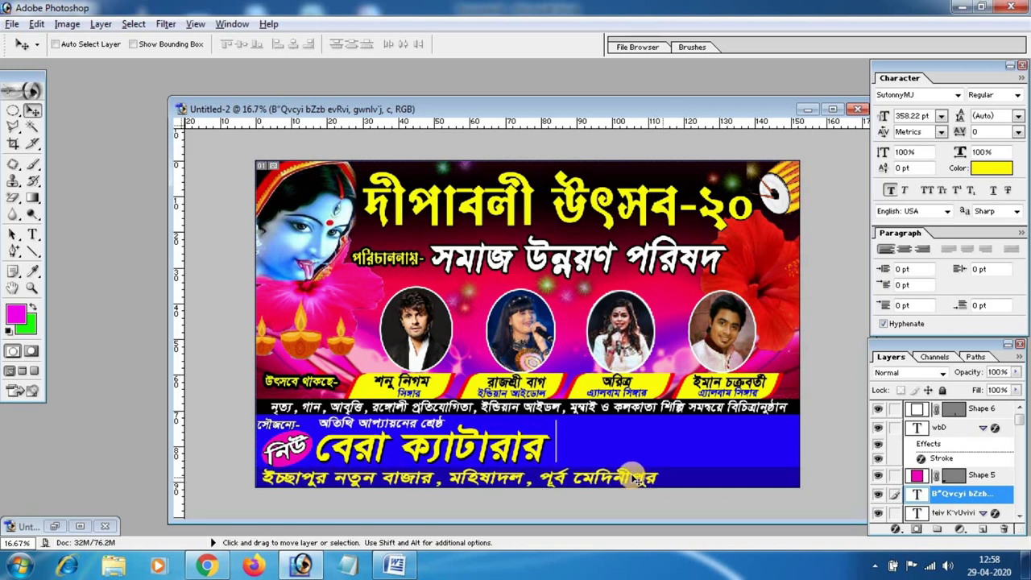
- Set the address text colour to white (FFFFFF)
left_click(993, 176)
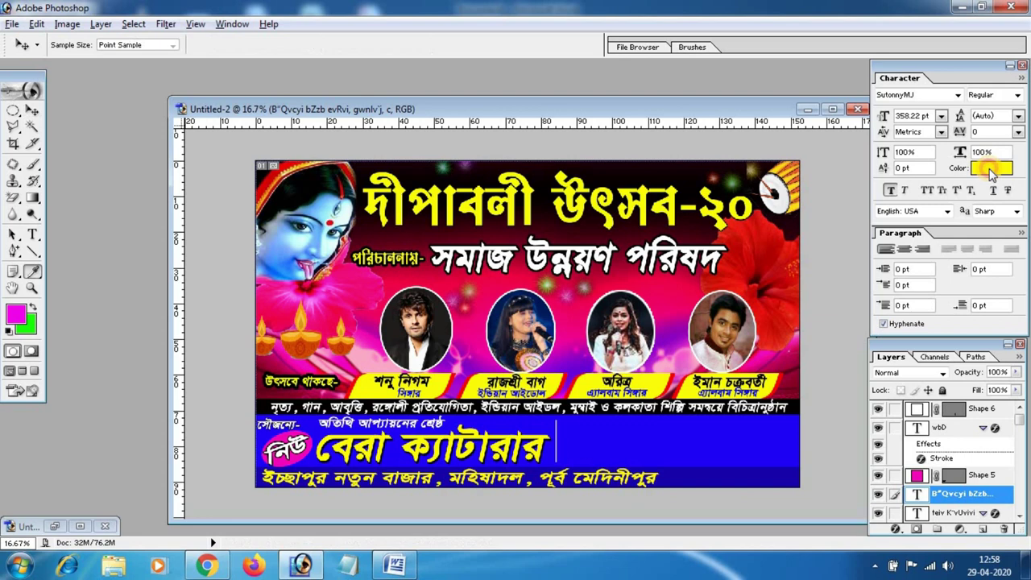
left_click(612, 83)
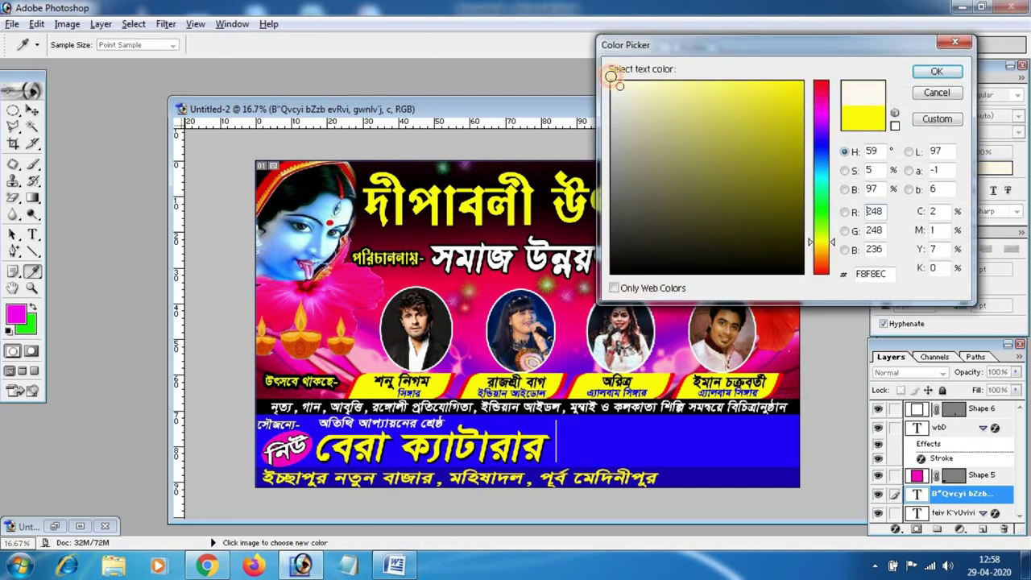
left_click(938, 71)
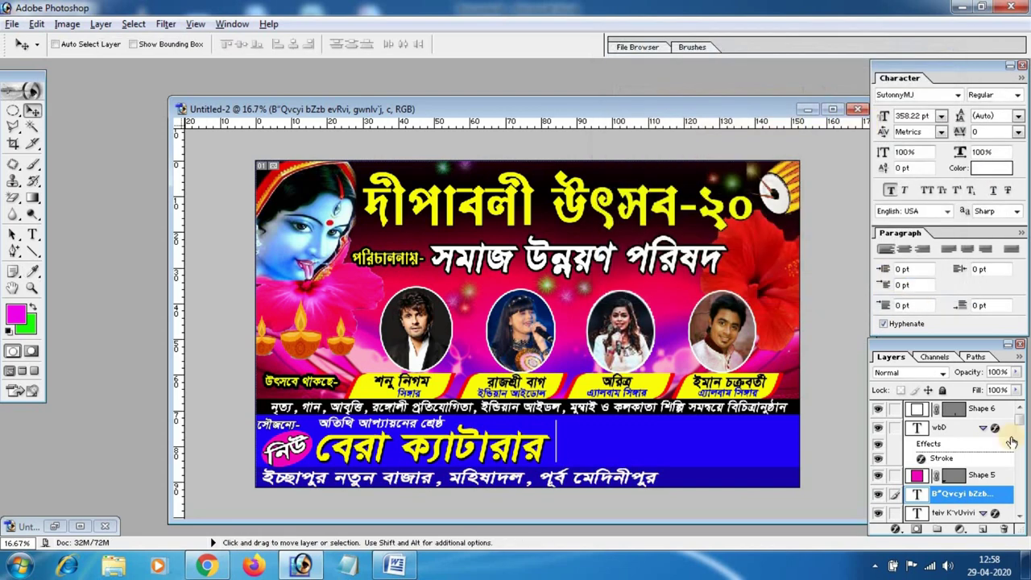
- Add a near-black (060000) Stroke outline effect to the address text
left_click(895, 530)
left_click(919, 514)
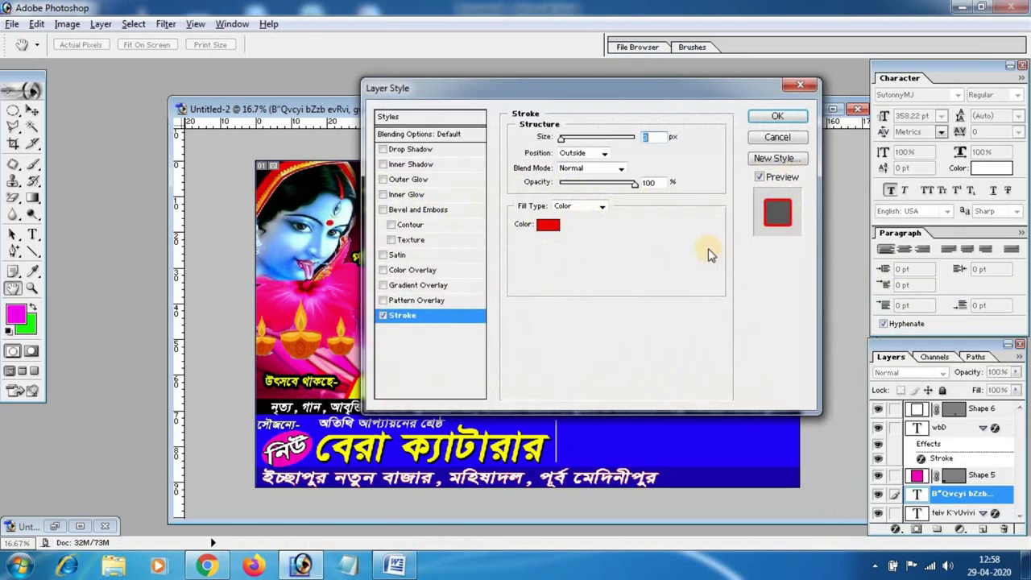
left_click(550, 225)
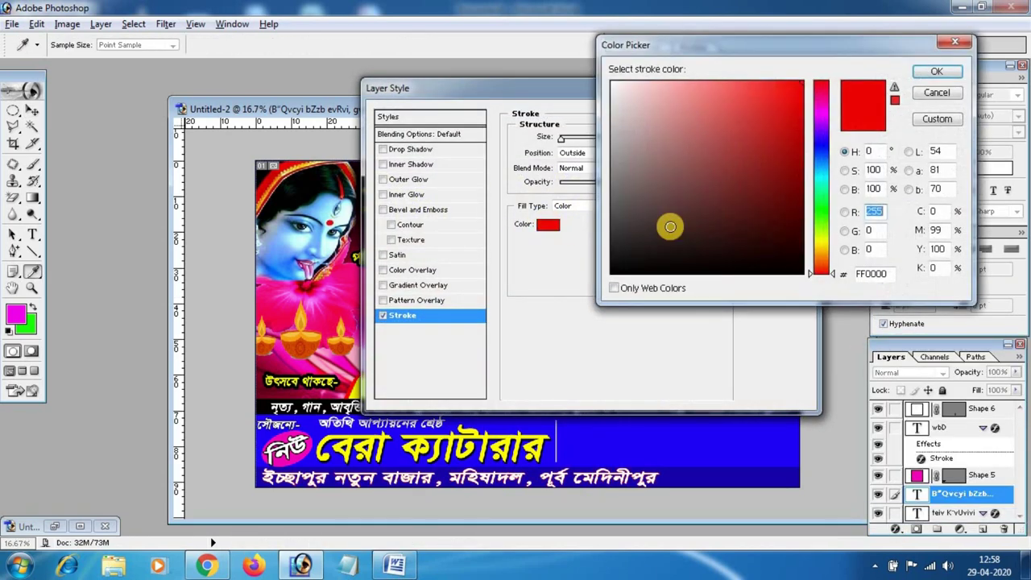
left_click(796, 268)
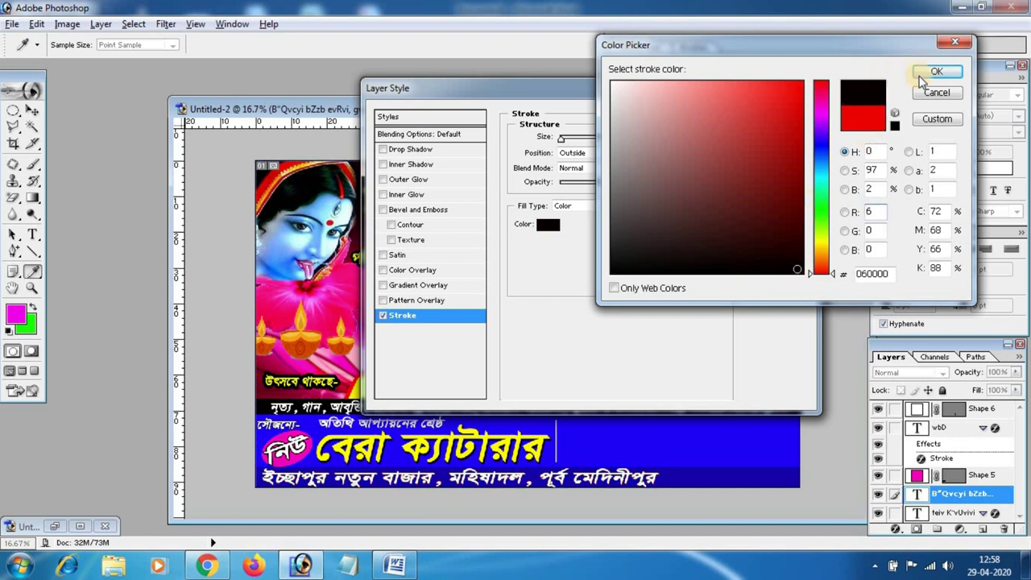
left_click(936, 77)
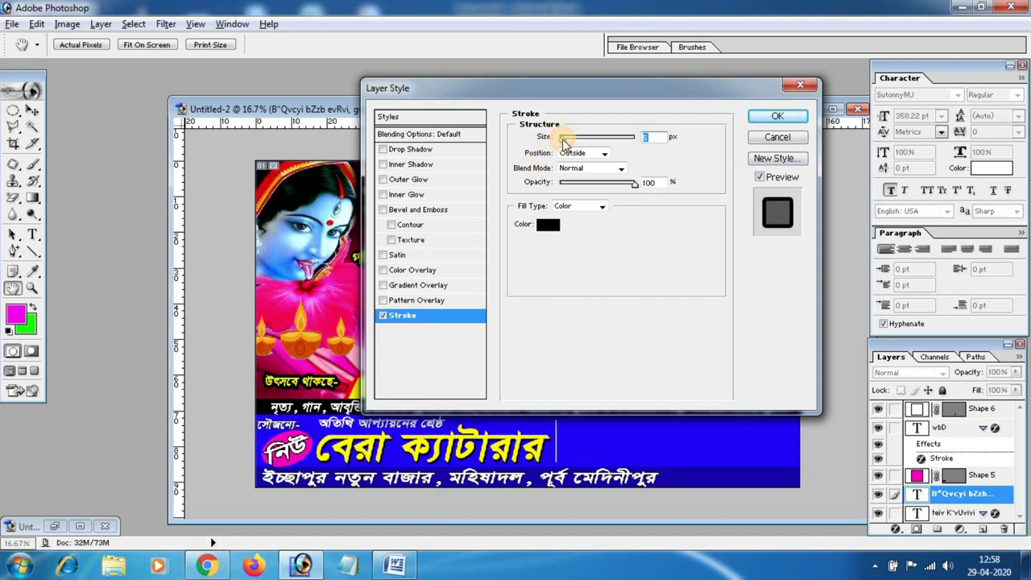
left_click(778, 117)
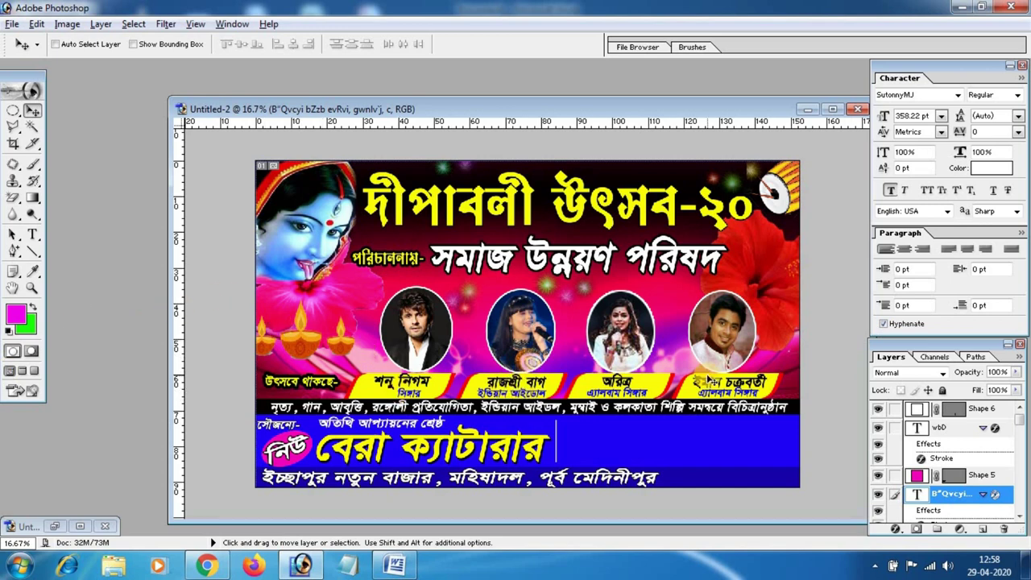
- Zoom in and enlarge the document window to show more of the banner
key("ctrl+plus")
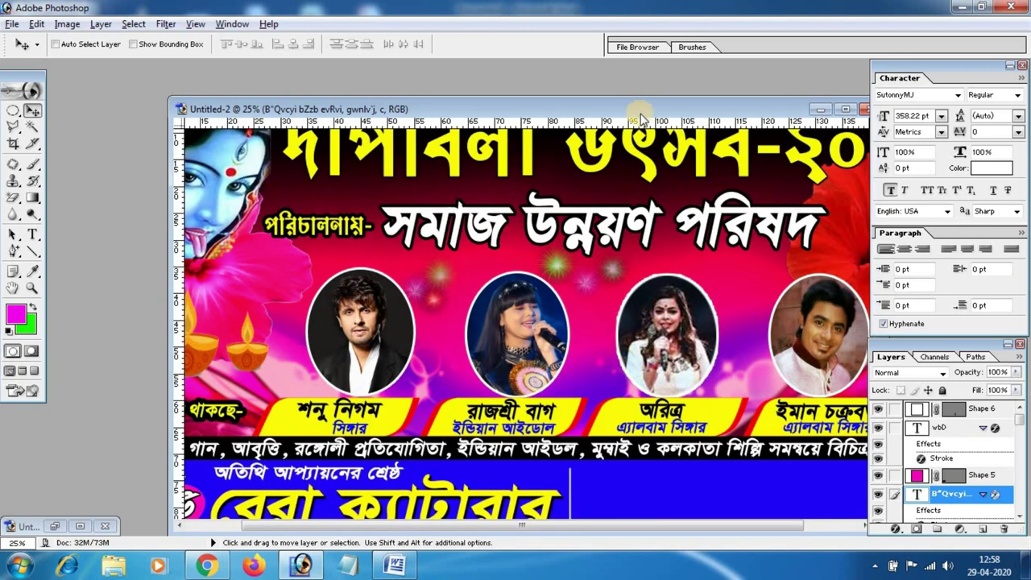
left_click_drag(640, 117, 461, 78)
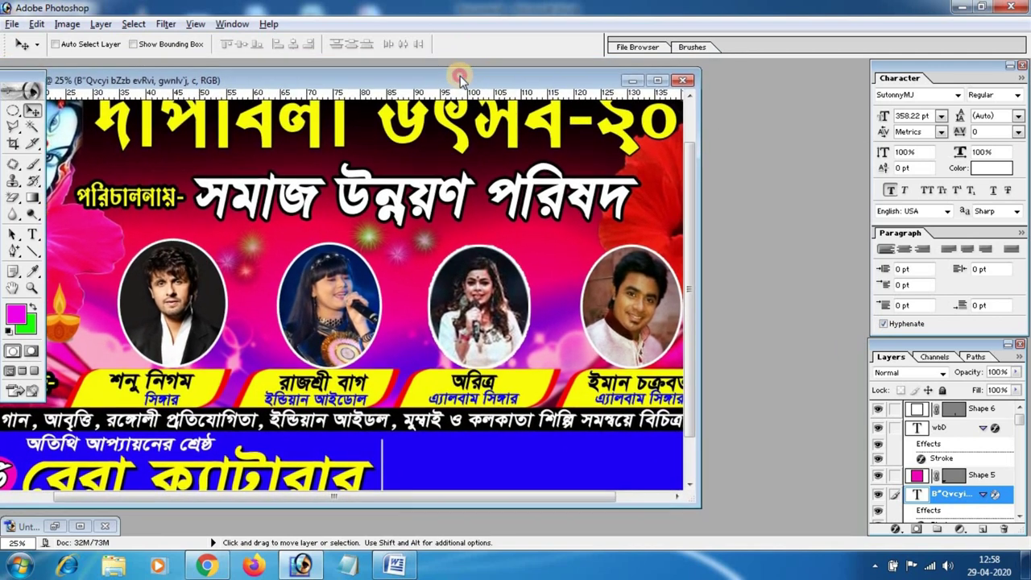
left_click_drag(700, 506, 759, 536)
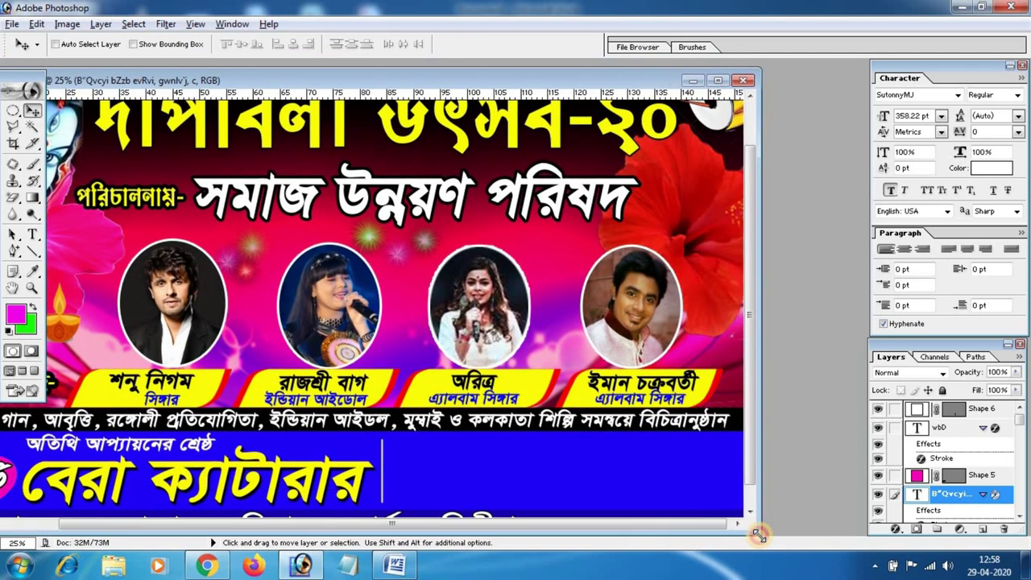
left_click_drag(612, 79, 609, 64)
left_click_drag(754, 511, 823, 535)
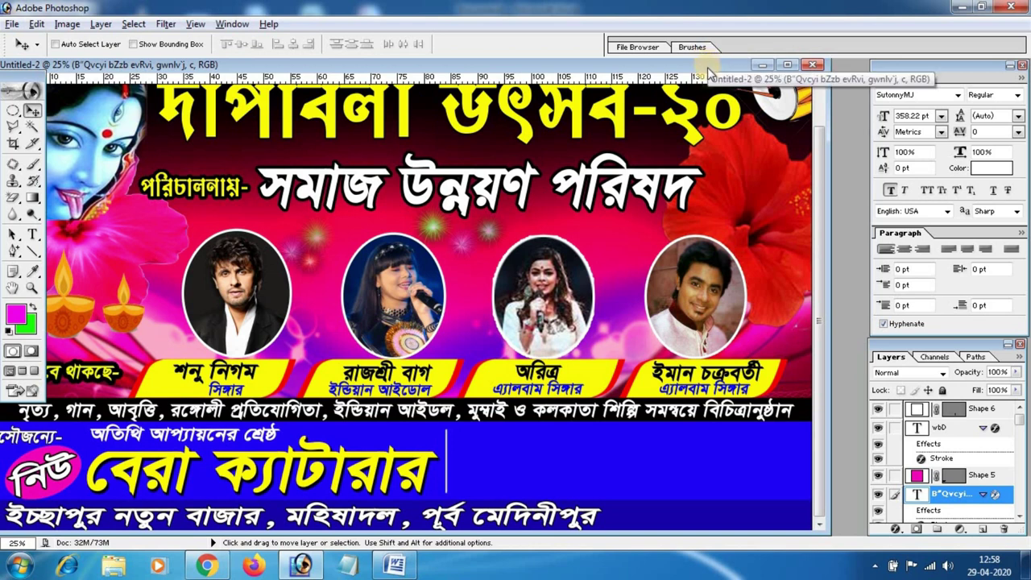
left_click_drag(707, 64, 706, 57)
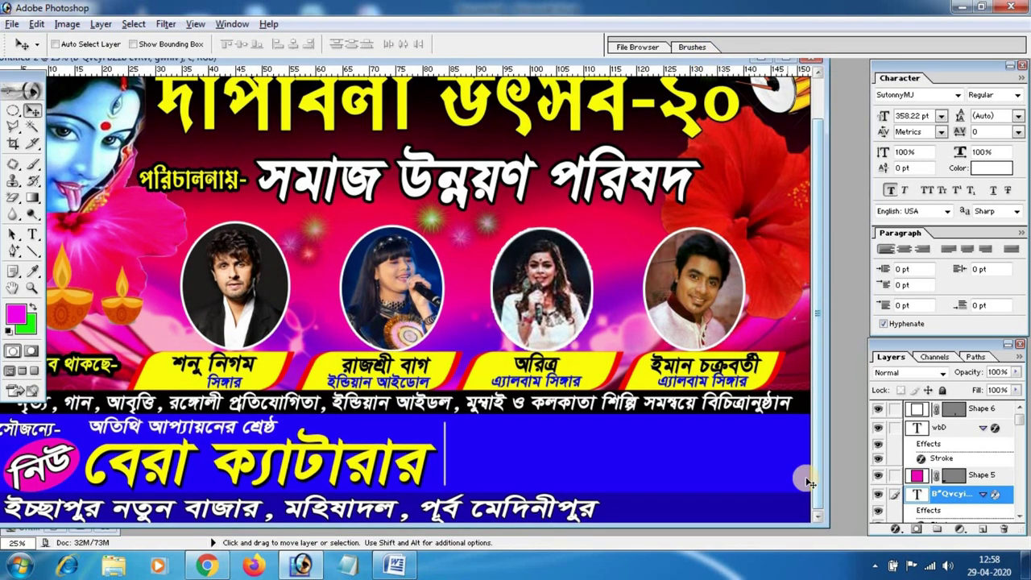
left_click_drag(823, 524, 850, 533)
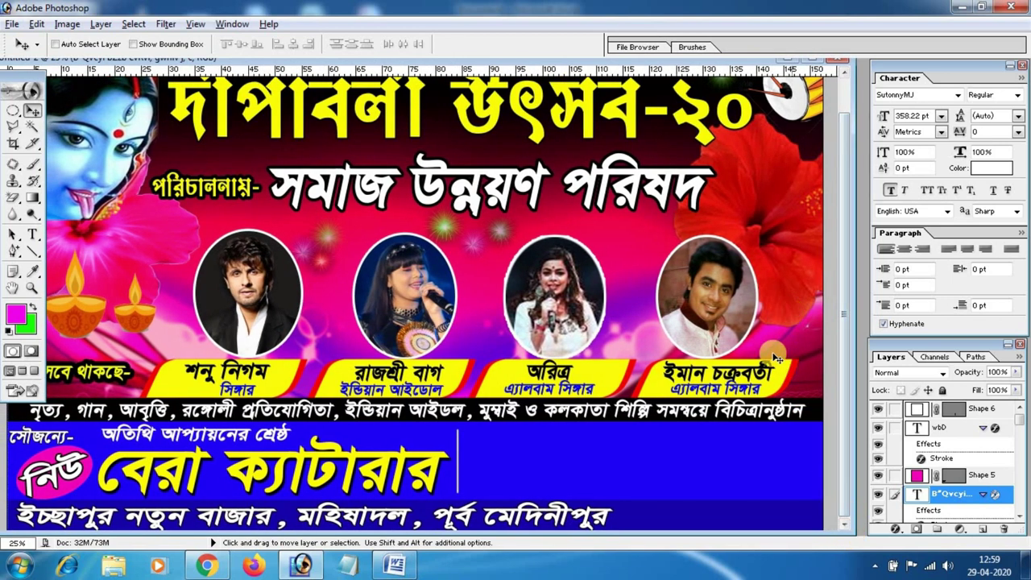
key("ctrl+plus")
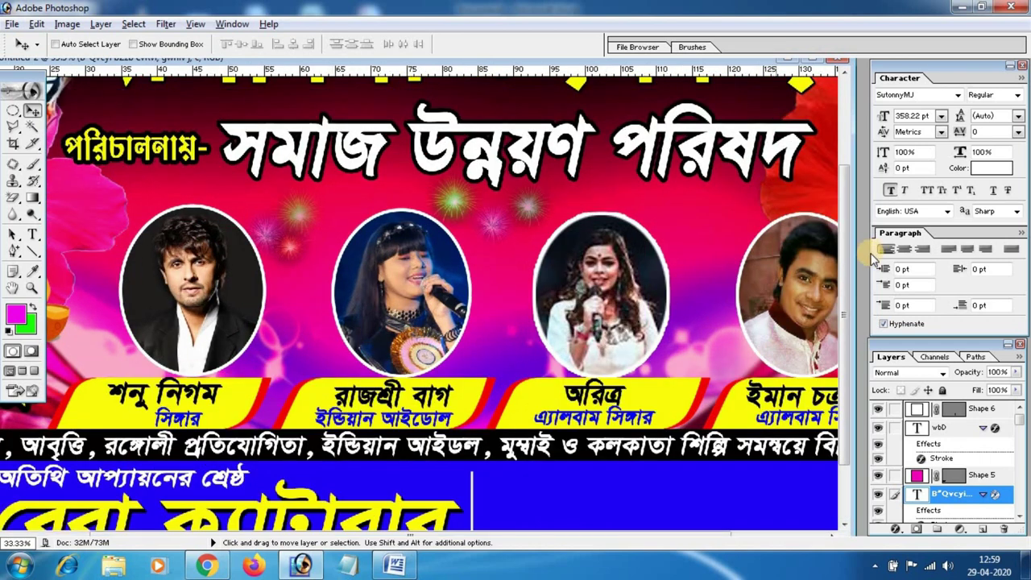
- Zoom the banner to 33.33%, scroll over the footer, and select the Pen Tool
left_click_drag(841, 211, 840, 303)
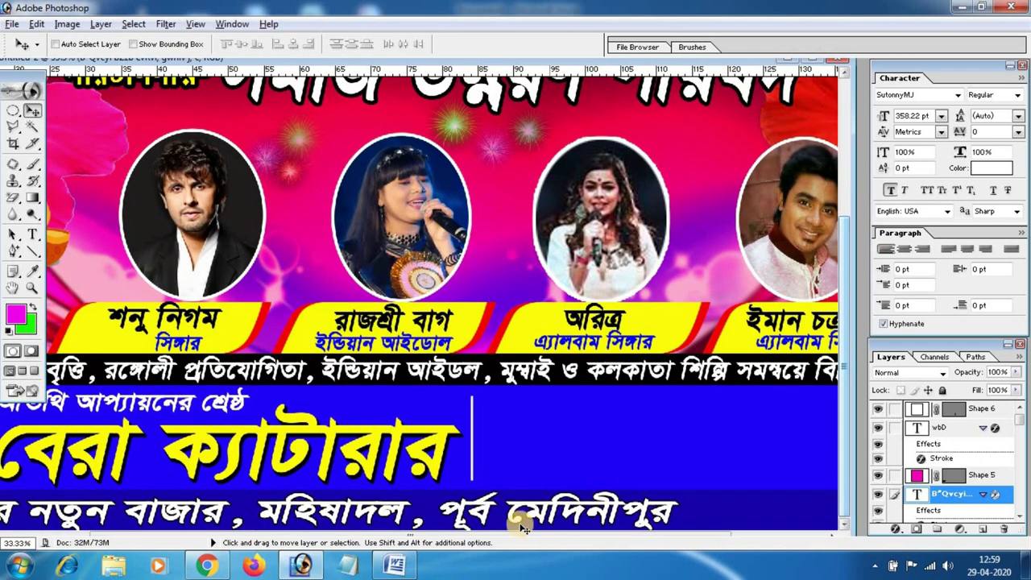
left_click_drag(499, 534, 718, 533)
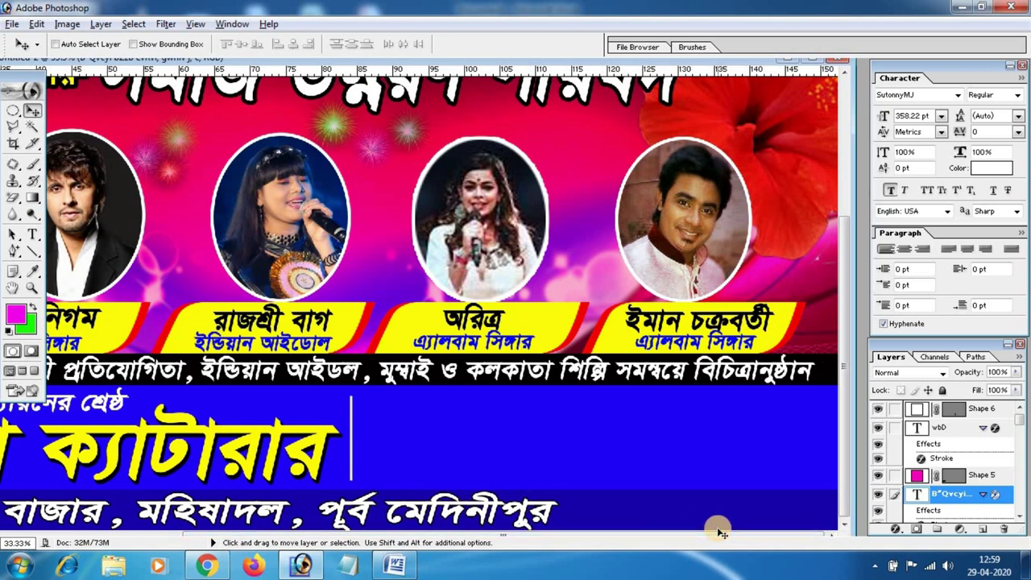
key("ctrl+minus")
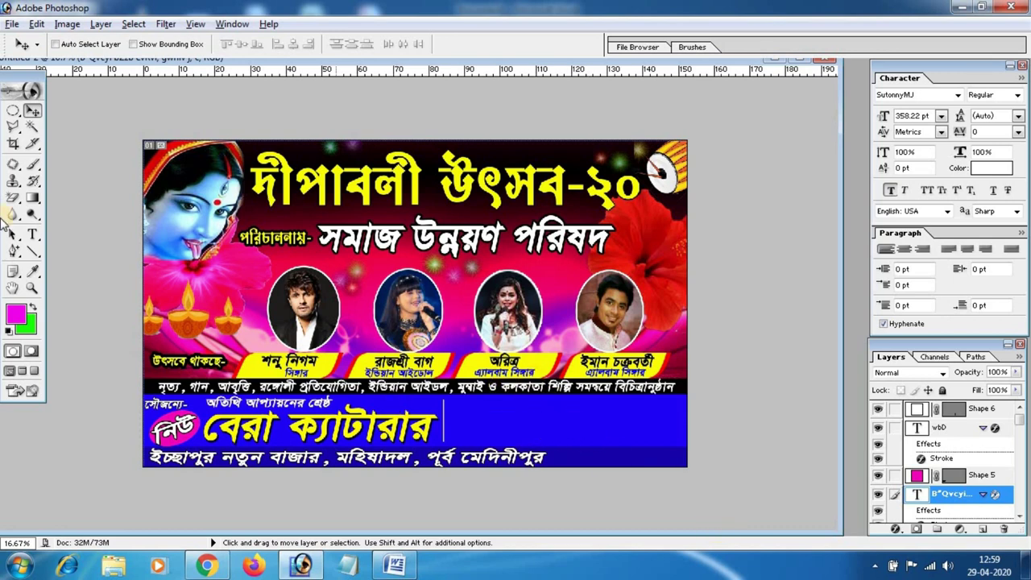
key("ctrl+plus")
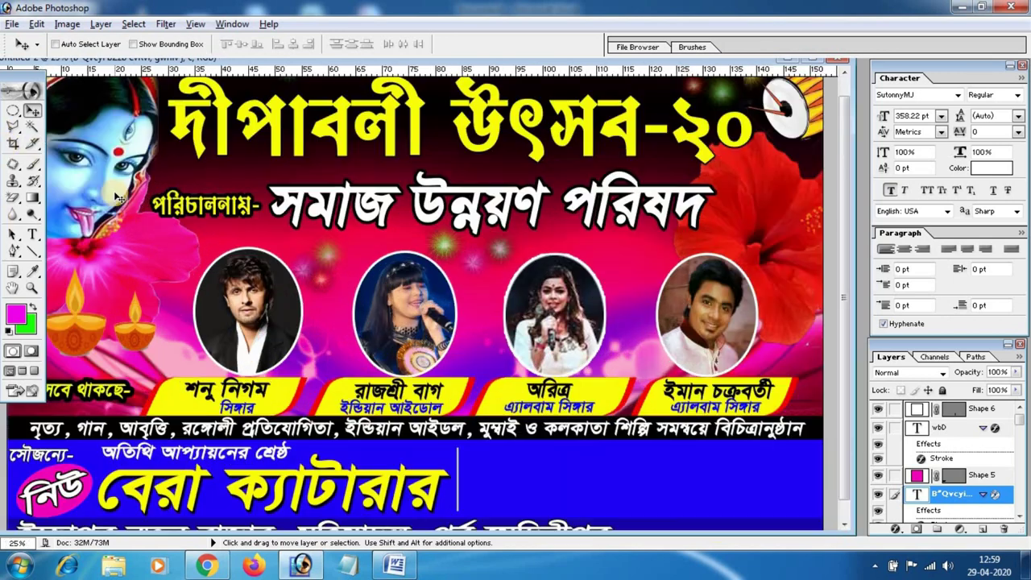
key("ctrl+plus")
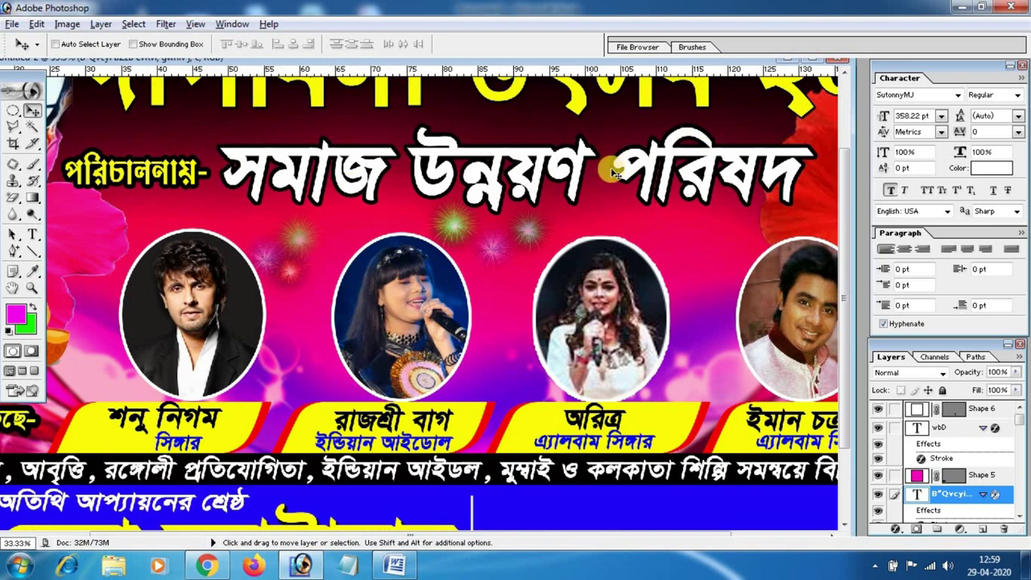
mouse_move(591, 61)
left_mouse_down()
mouse_move(587, 104)
mouse_move(575, 82)
left_mouse_up()
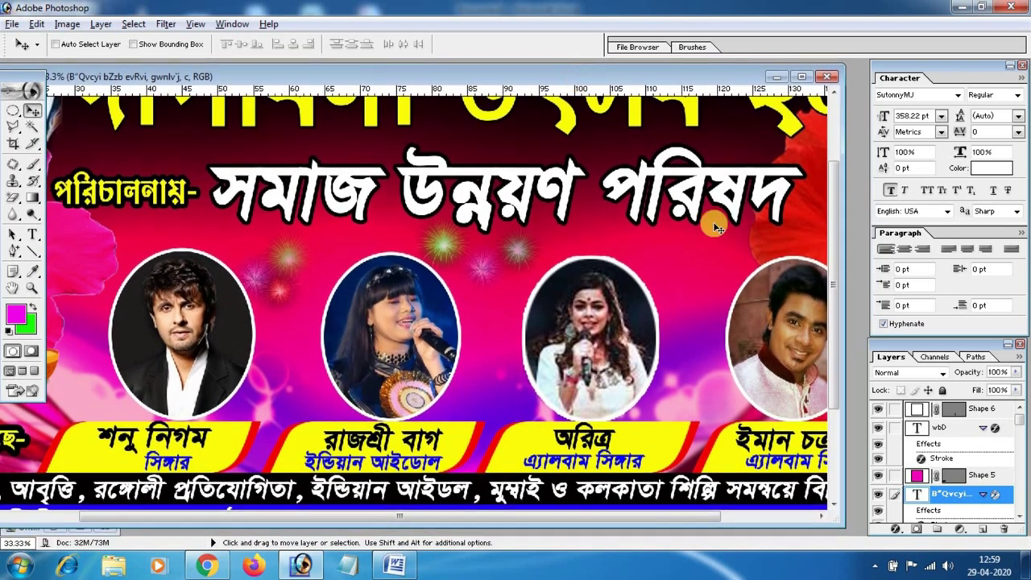
scroll(836, 344, "down", 1)
scroll(836, 344, "down", 4)
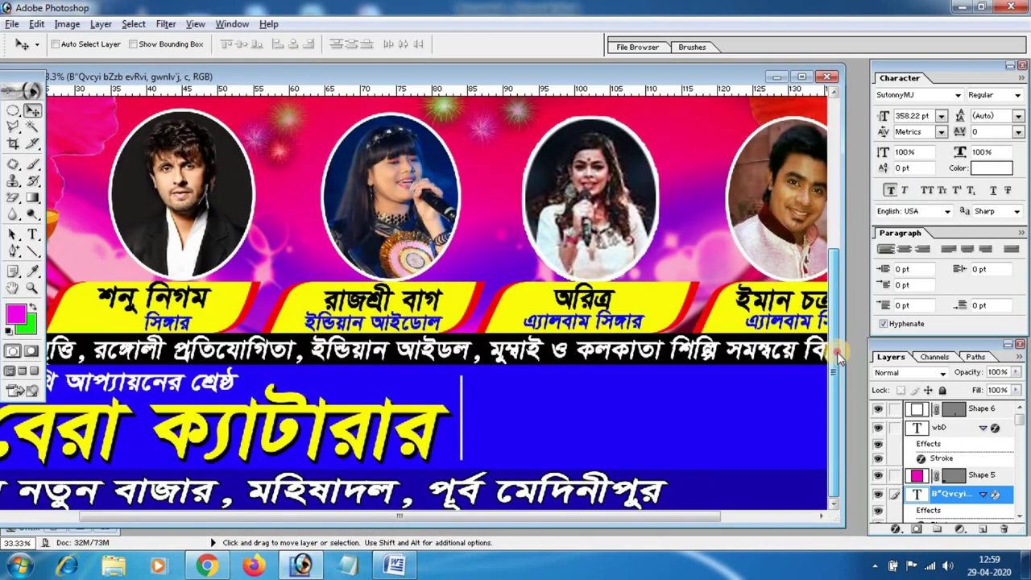
left_click_drag(635, 521, 728, 522)
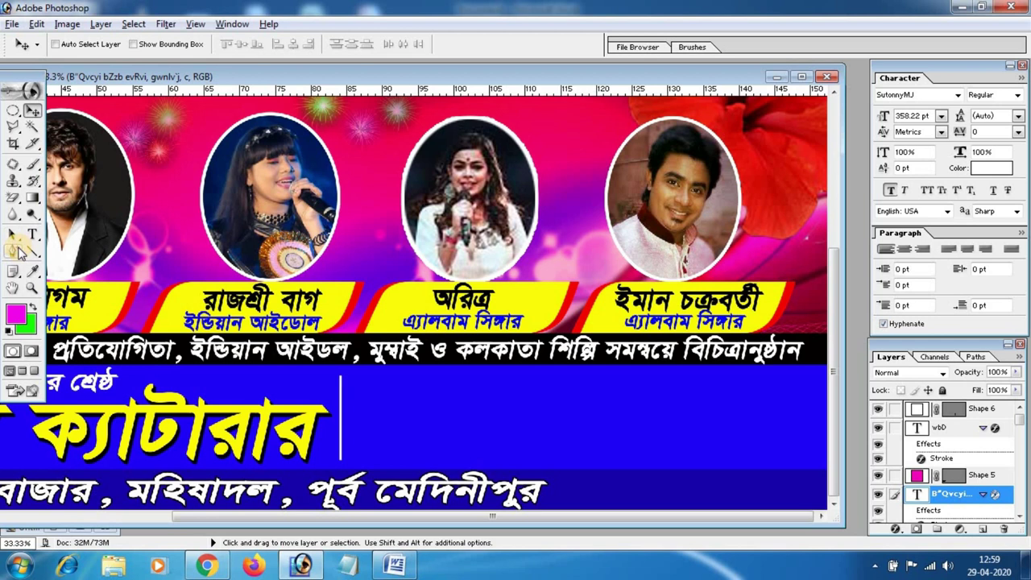
left_click_drag(14, 250, 53, 254)
left_click(53, 252)
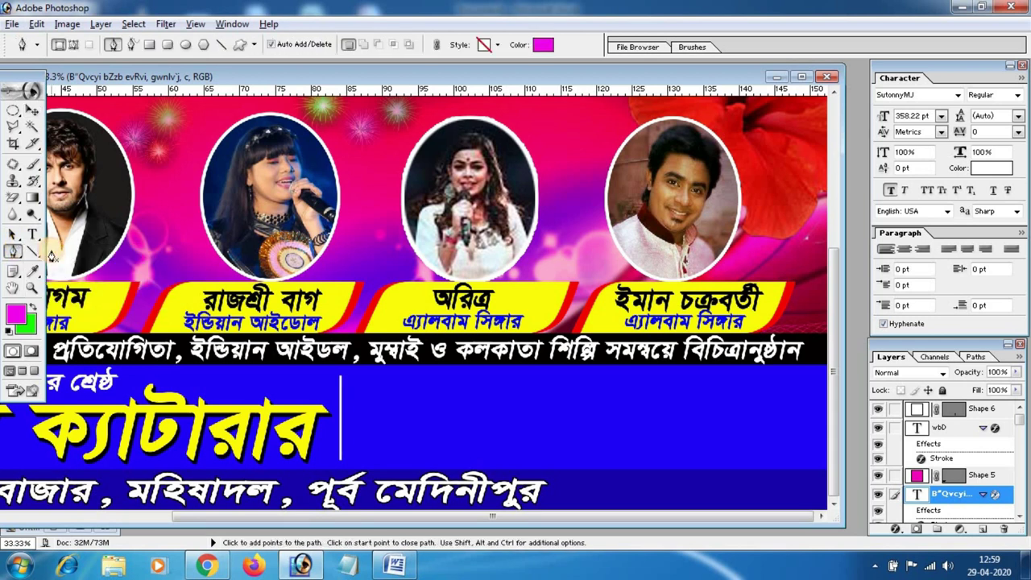